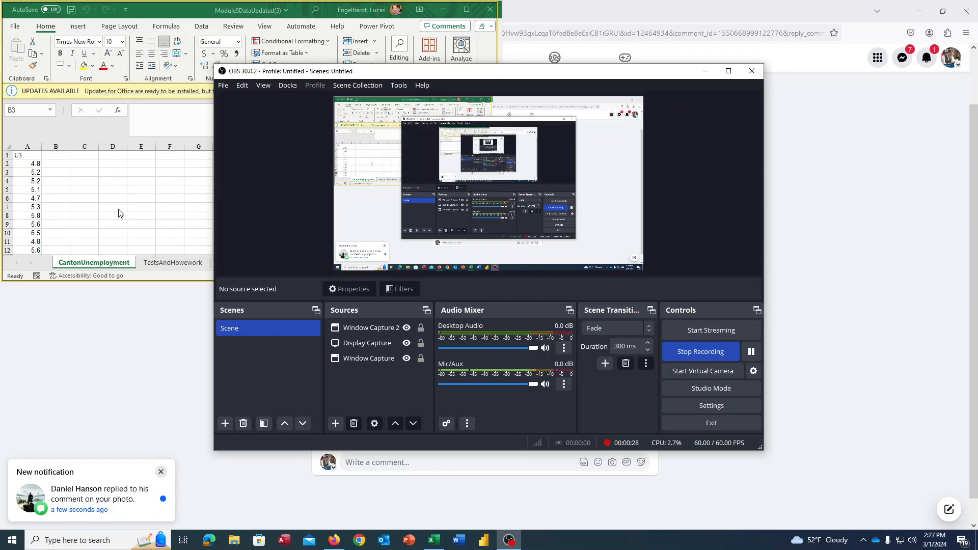
- Ensure the Analysis ToolPak is enabled among Excel's add-ins and bring up the workbook's data commands
{"action": "left_click", "coordinate": [122, 222]}
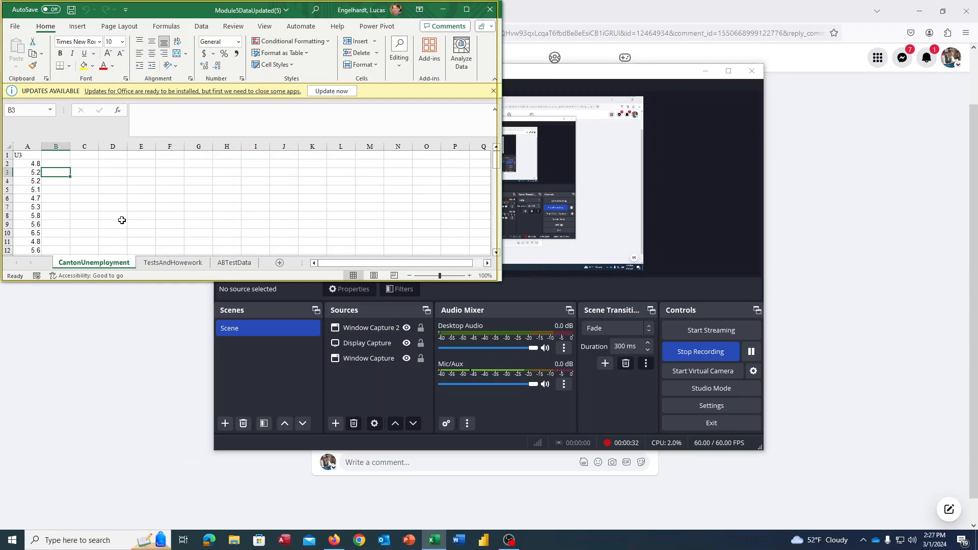
{"action": "left_click", "coordinate": [16, 25]}
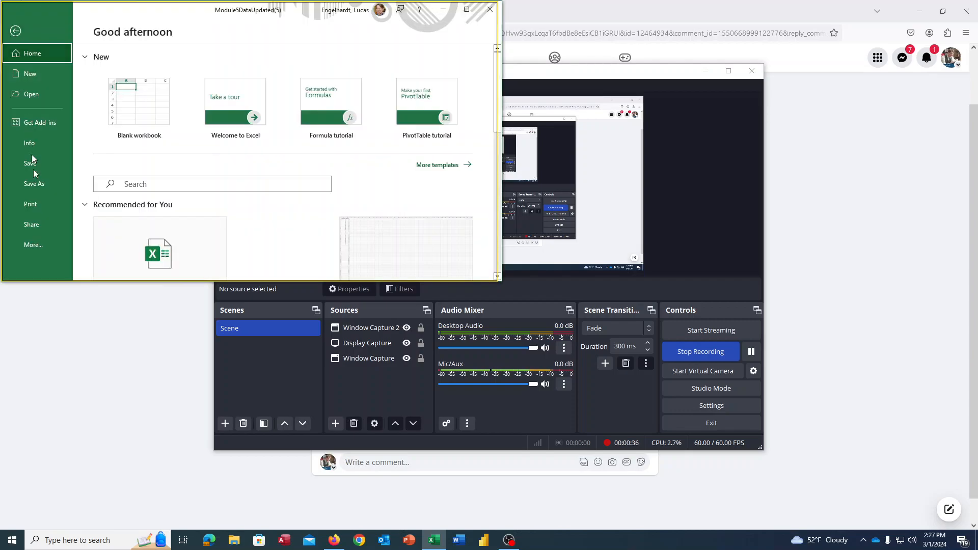
{"action": "left_click", "coordinate": [43, 248]}
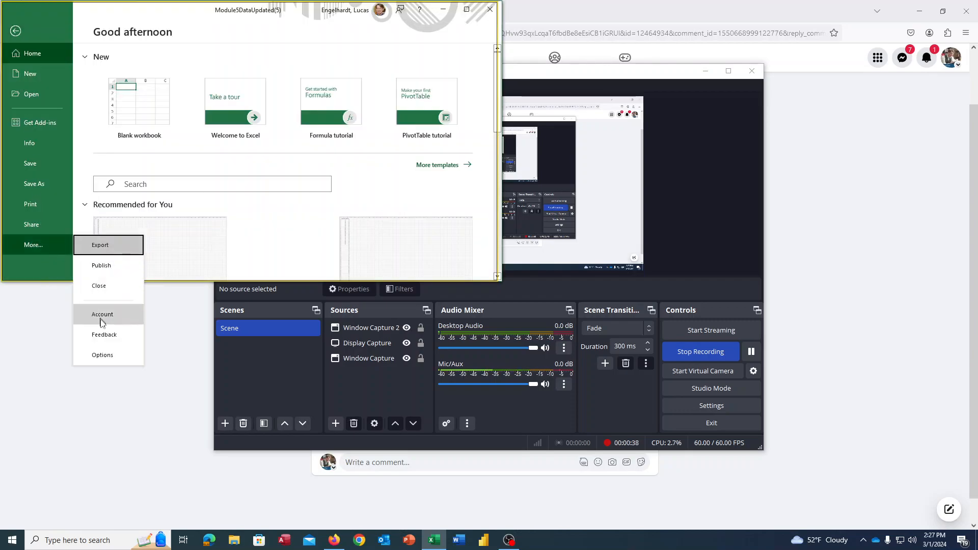
{"action": "left_click", "coordinate": [103, 356]}
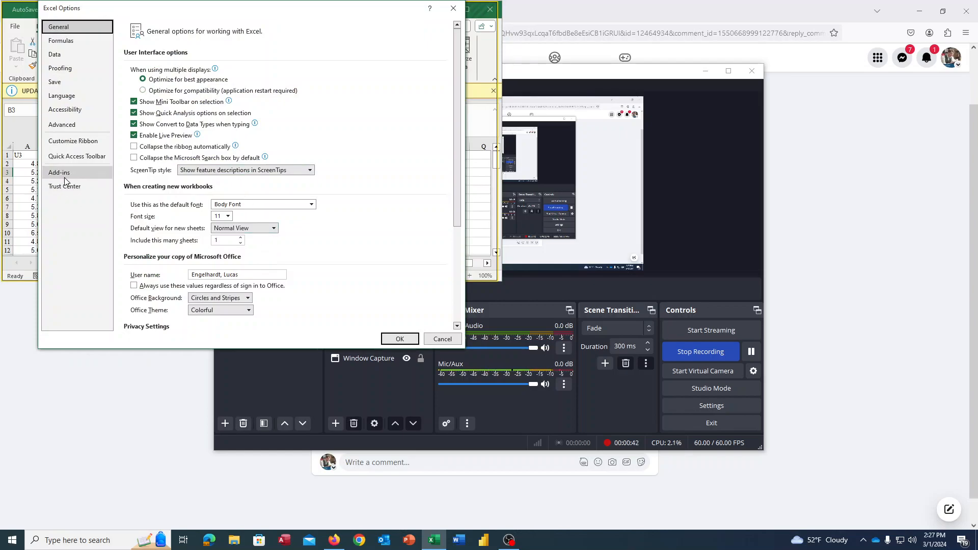
{"action": "left_click", "coordinate": [87, 174]}
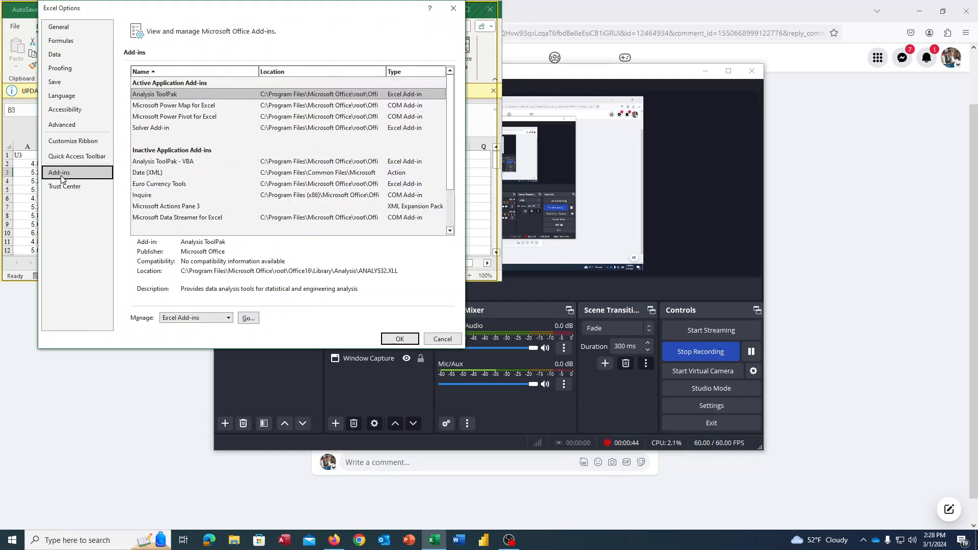
{"action": "left_click", "coordinate": [248, 318]}
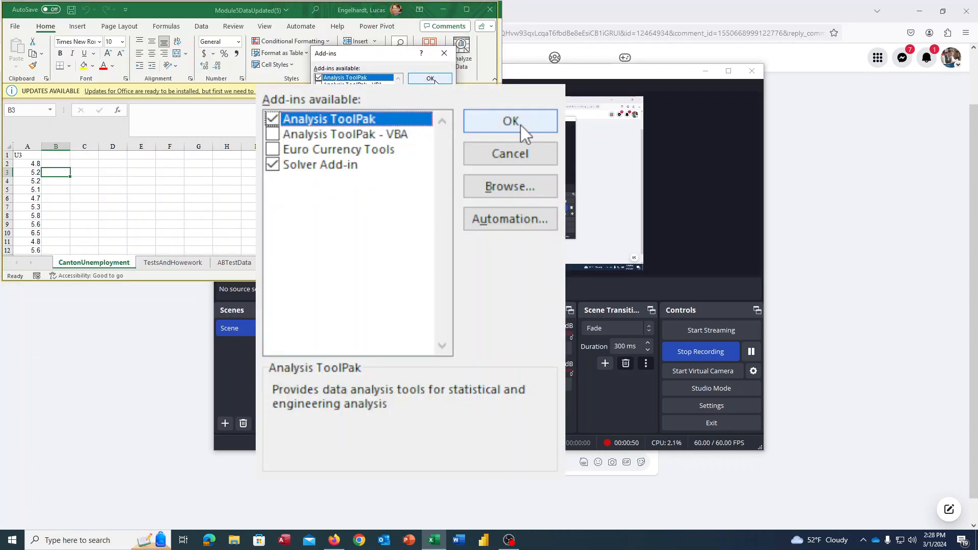
{"action": "left_click", "coordinate": [435, 81]}
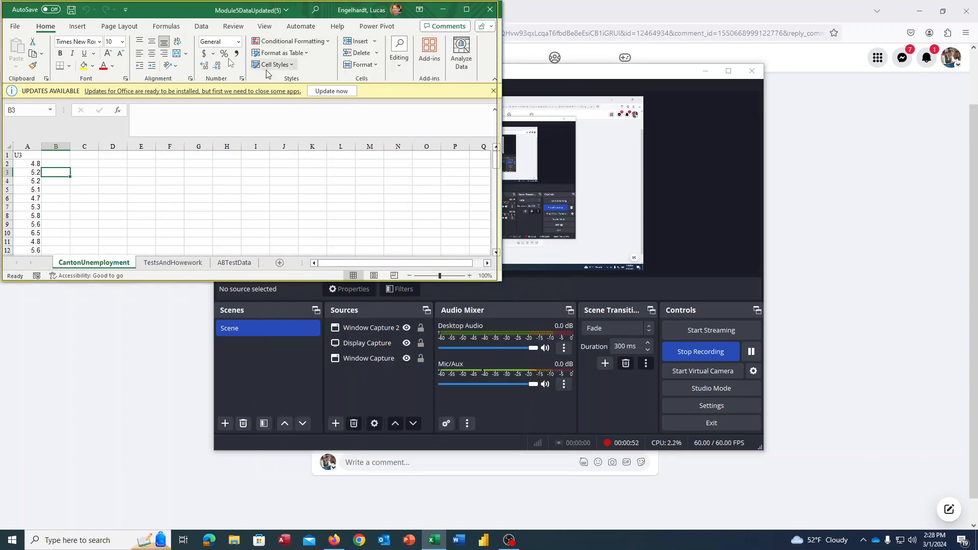
{"action": "left_click", "coordinate": [200, 26]}
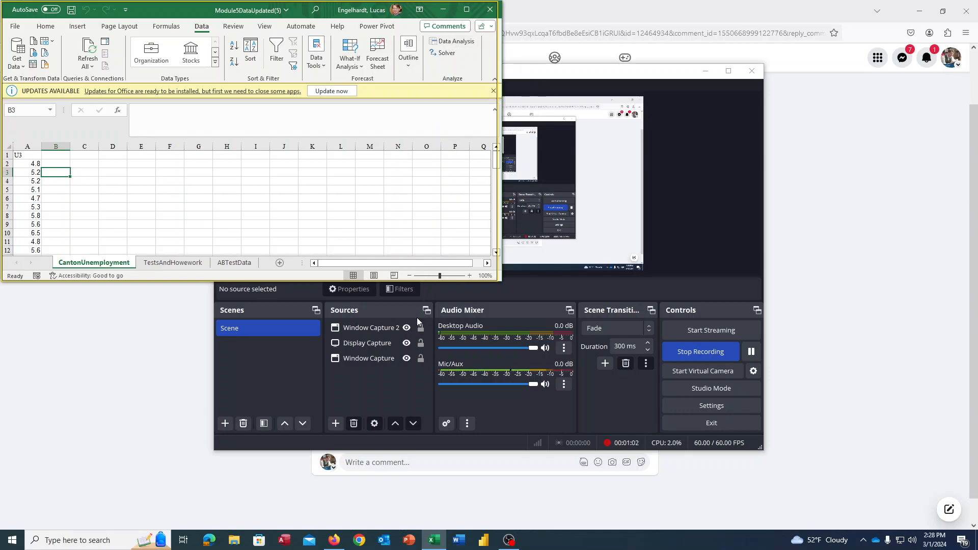
- Switch to OBS and hide the Display Capture source
{"action": "left_click", "coordinate": [405, 343]}
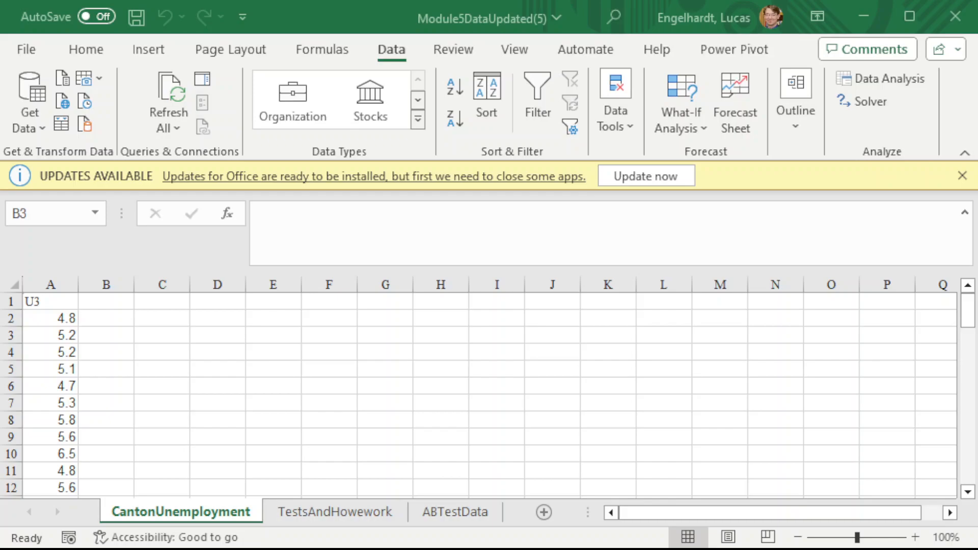
- Enter the header Hypothesized in cell B1 of the CantonUnemployment sheet, beside the U3 column
{"action": "scroll", "coordinate": [136, 362], "scroll_direction": "down", "scroll_amount": 9}
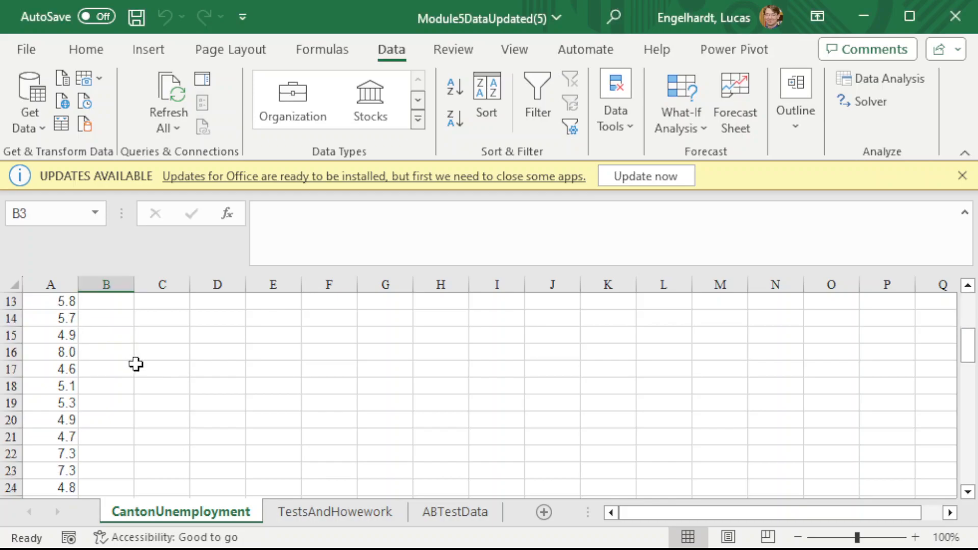
{"action": "scroll", "coordinate": [136, 363], "scroll_direction": "up", "scroll_amount": 2}
{"action": "scroll", "coordinate": [83, 377], "scroll_direction": "up", "scroll_amount": 7}
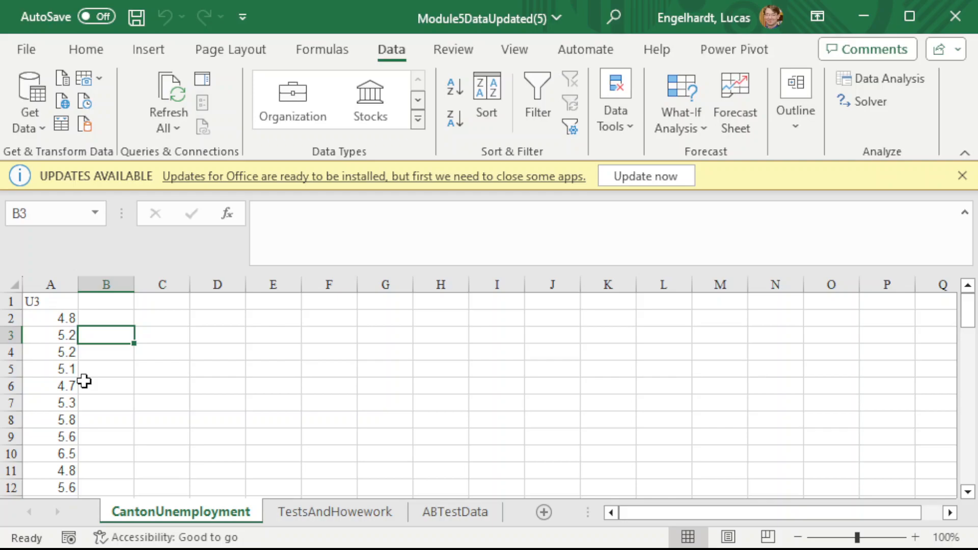
{"action": "key", "text": "Up"}
{"action": "key", "text": "Up"}
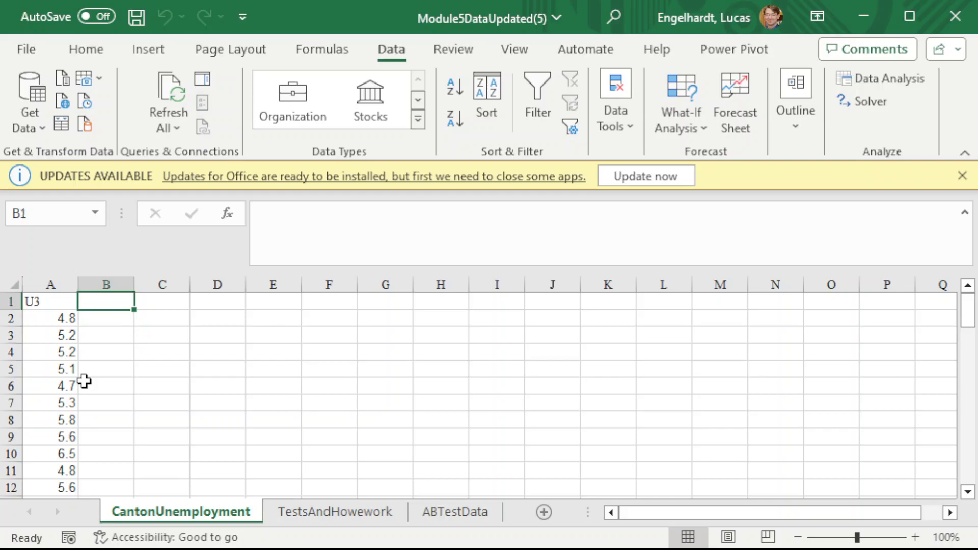
{"action": "type", "text": "Hypothe"}
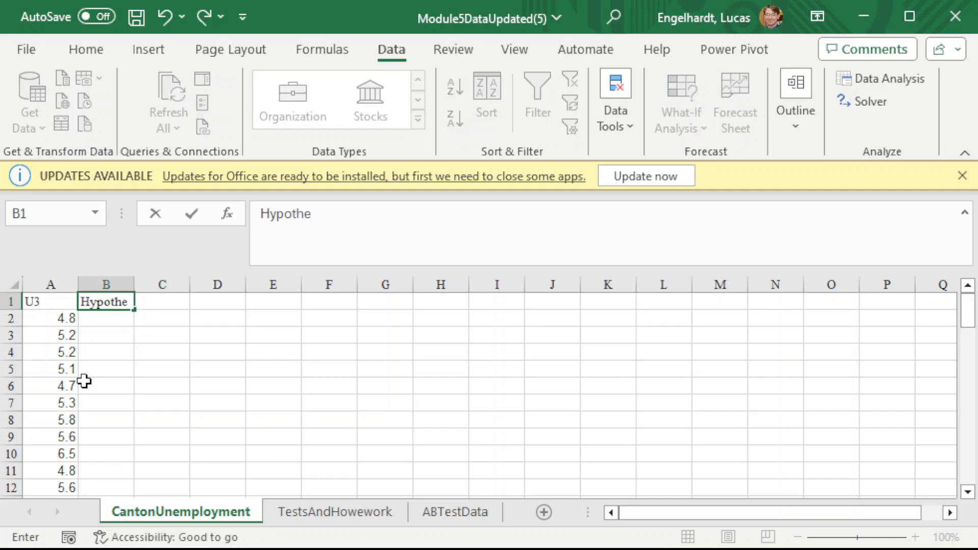
{"action": "key", "text": "BackSpace"}
{"action": "type", "text": "esized"}
{"action": "key", "text": "Return"}
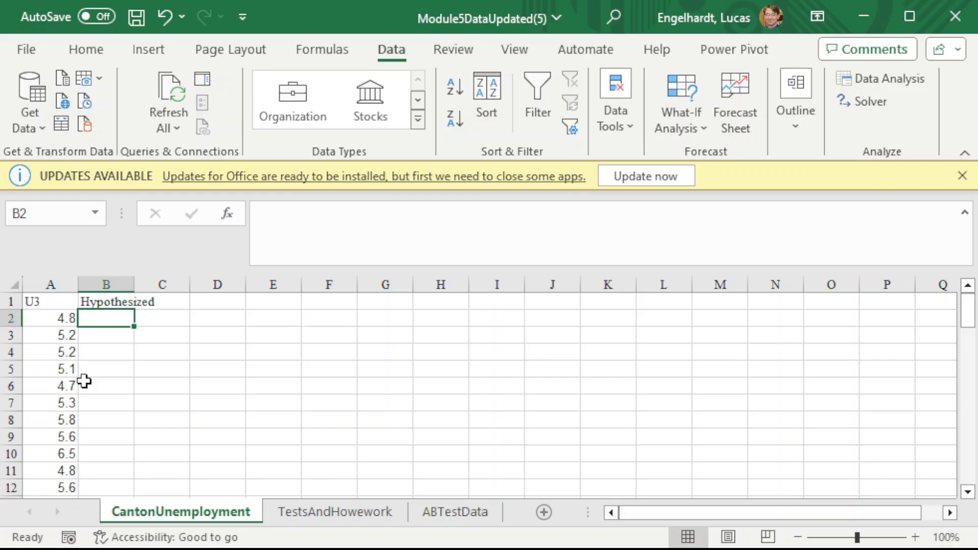
- Enter the hypothesized value 5 in both B2 and B3
{"action": "type", "text": "5"}
{"action": "key", "text": "Return"}
{"action": "type", "text": "5"}
{"action": "key", "text": "Return"}
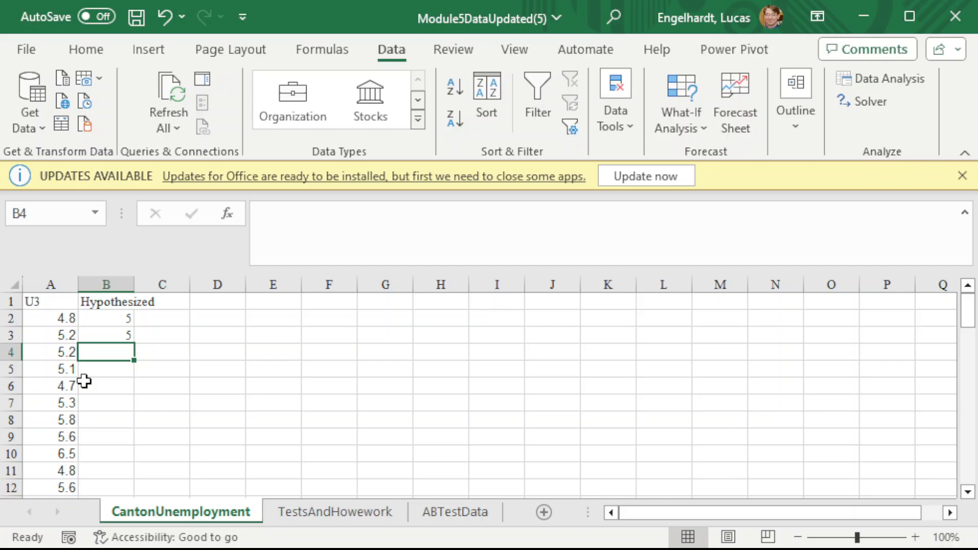
- Start the data analysis tool t-Test: Two-Sample Assuming Unequal Variances
{"action": "left_click", "coordinate": [886, 81]}
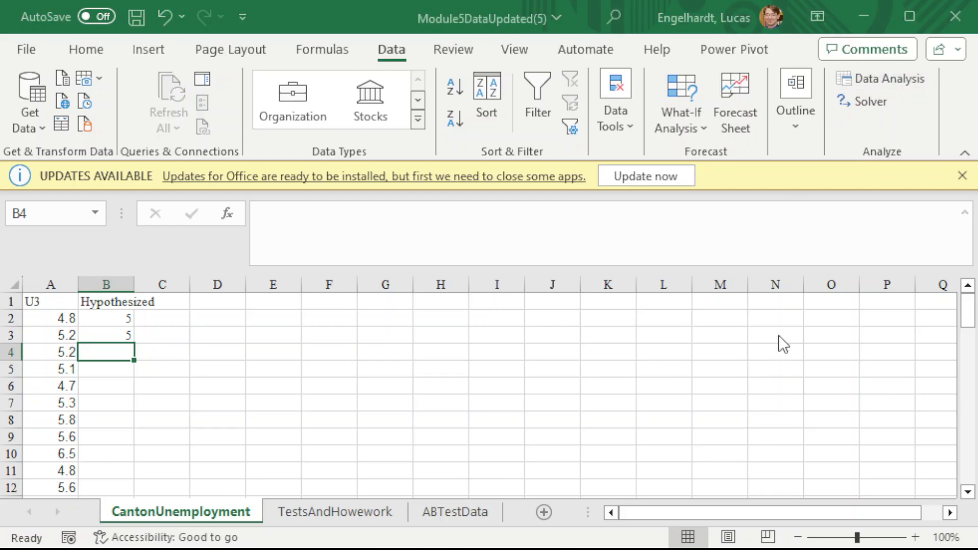
{"action": "left_click_drag", "start_coordinate": [571, 159], "coordinate": [573, 218]}
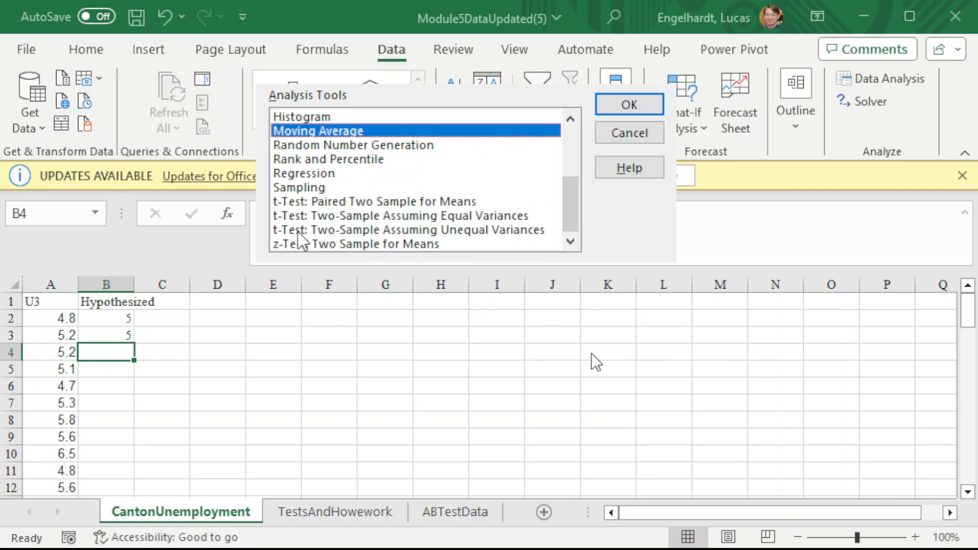
{"action": "left_click", "coordinate": [301, 202]}
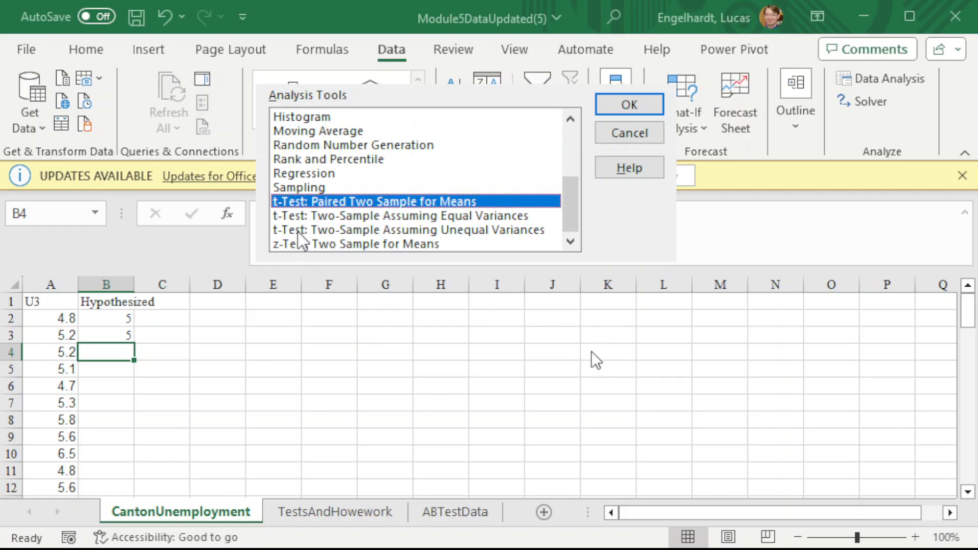
{"action": "left_click", "coordinate": [299, 231]}
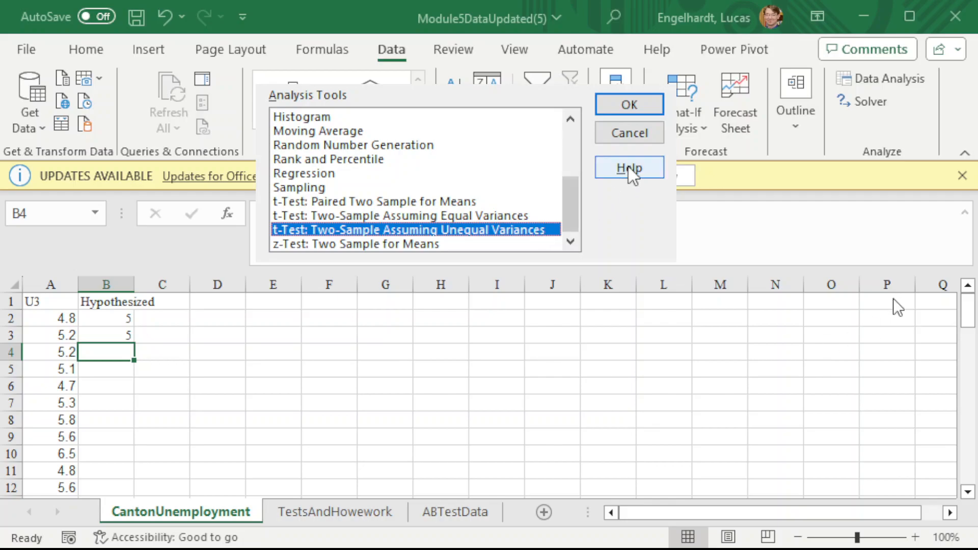
{"action": "left_click", "coordinate": [629, 106]}
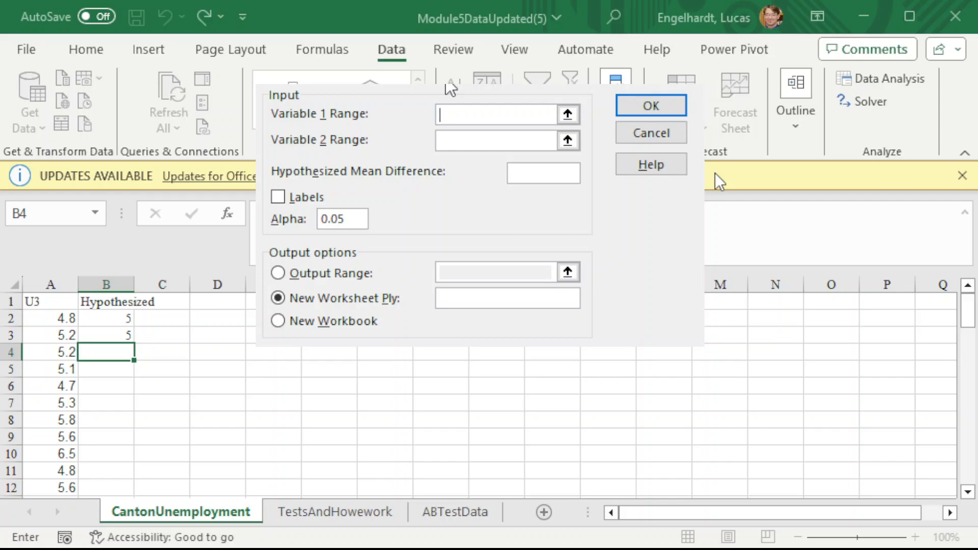
- Set the t-test's Variable 1 range to the U3 data with its header, $A$1:$A$26
{"action": "left_click", "coordinate": [568, 114]}
{"action": "left_click_drag", "start_coordinate": [33, 304], "coordinate": [37, 512]}
{"action": "left_click_drag", "start_coordinate": [39, 517], "coordinate": [44, 467]}
{"action": "scroll", "coordinate": [249, 432], "scroll_direction": "up", "scroll_amount": 5}
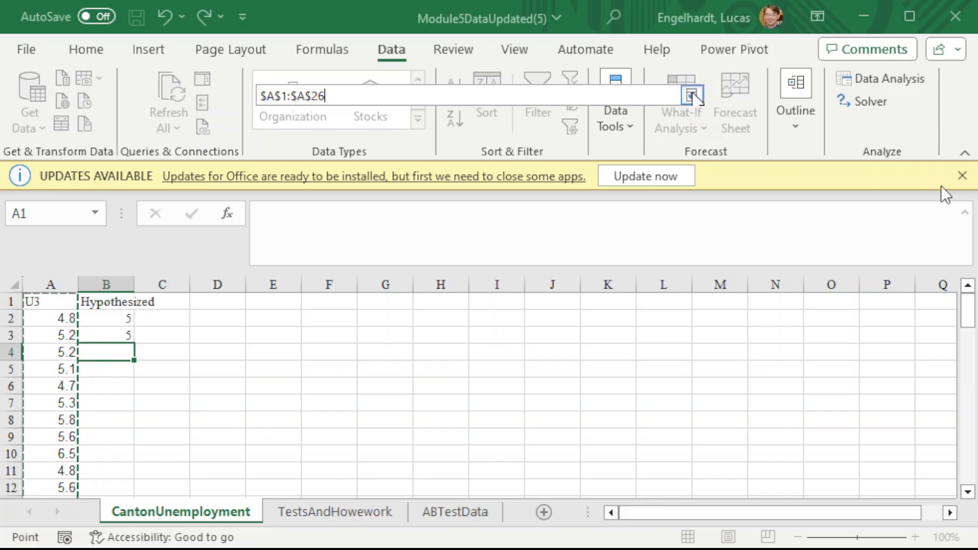
{"action": "left_click", "coordinate": [691, 96]}
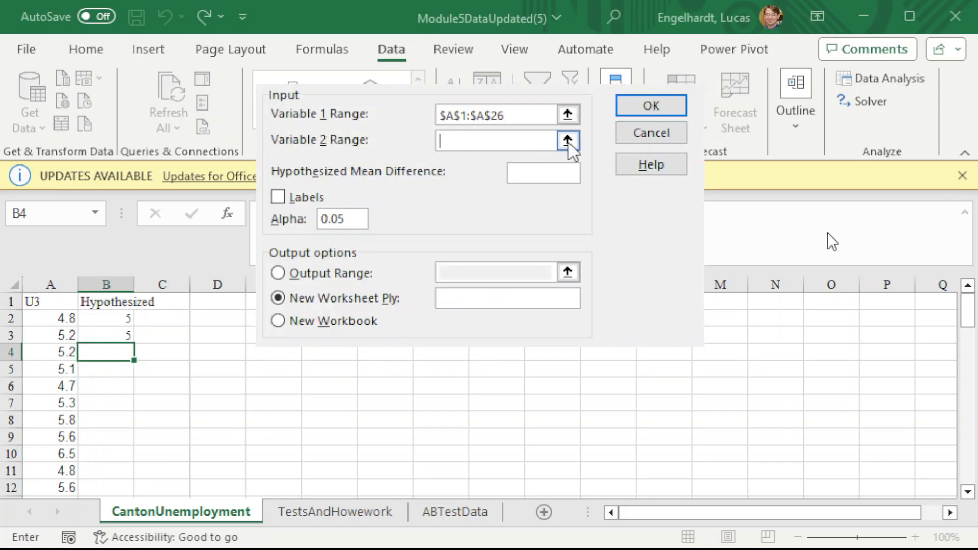
- Set the t-test's Variable 2 range to the Hypothesized data with its header, $B$1:$B$3
{"action": "left_click", "coordinate": [566, 140]}
{"action": "left_click", "coordinate": [98, 305]}
{"action": "left_click_drag", "start_coordinate": [98, 305], "coordinate": [97, 337]}
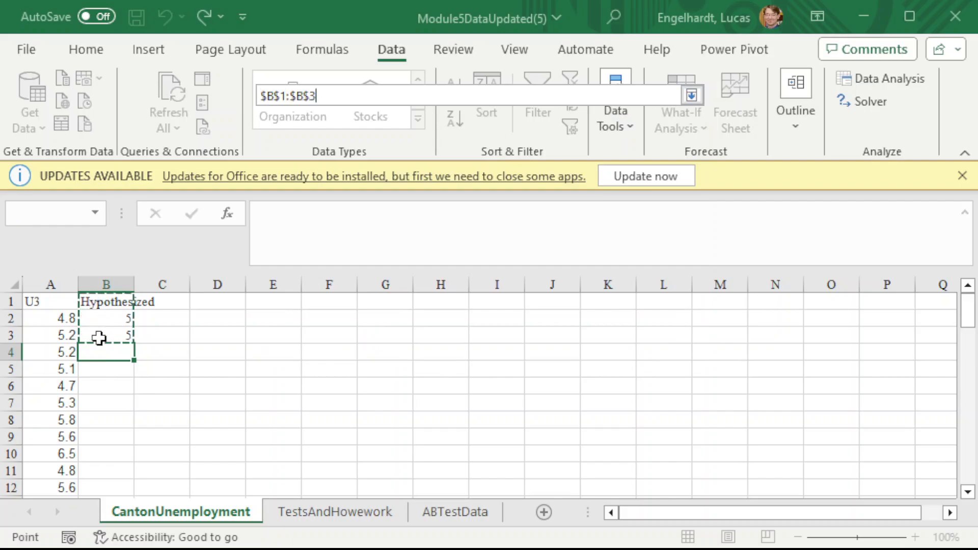
{"action": "key", "text": "Return"}
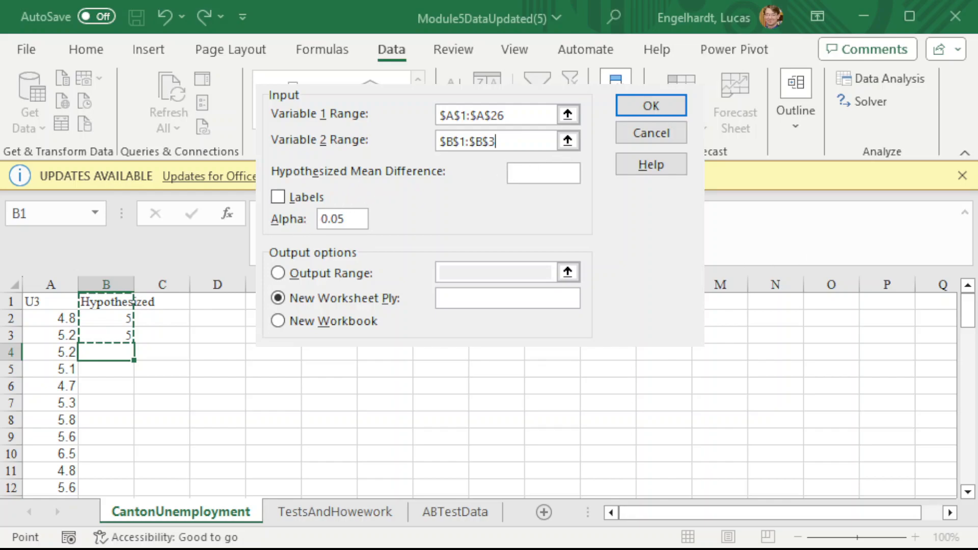
- Mark the ranges as including labels, set the output range to $D$1, and run the t-test
{"action": "left_click", "coordinate": [282, 200]}
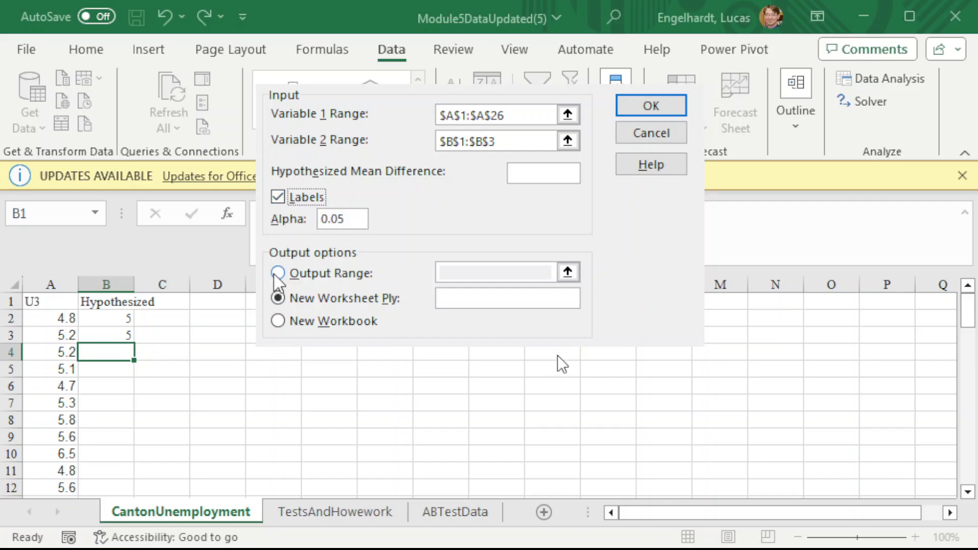
{"action": "key", "text": "Escape"}
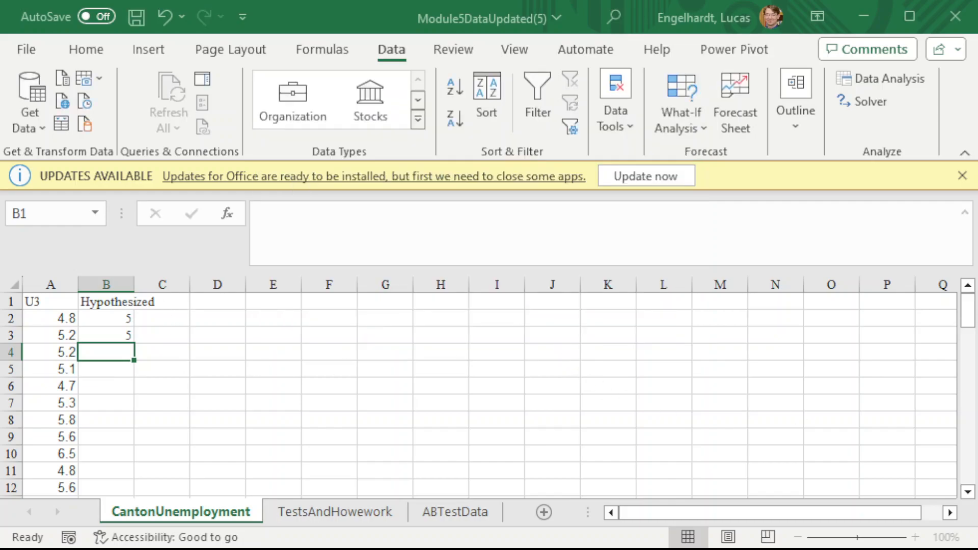
{"action": "left_click", "coordinate": [199, 301]}
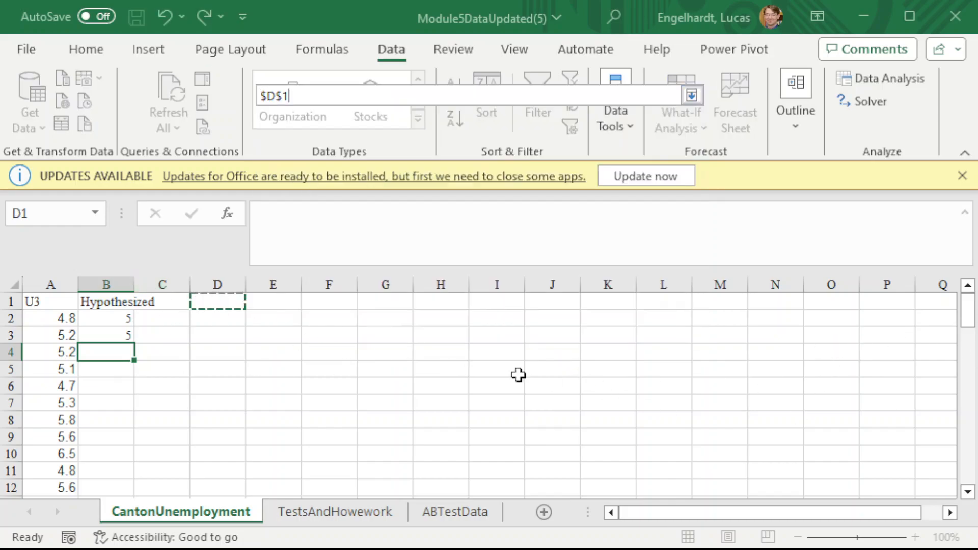
{"action": "key", "text": "Return"}
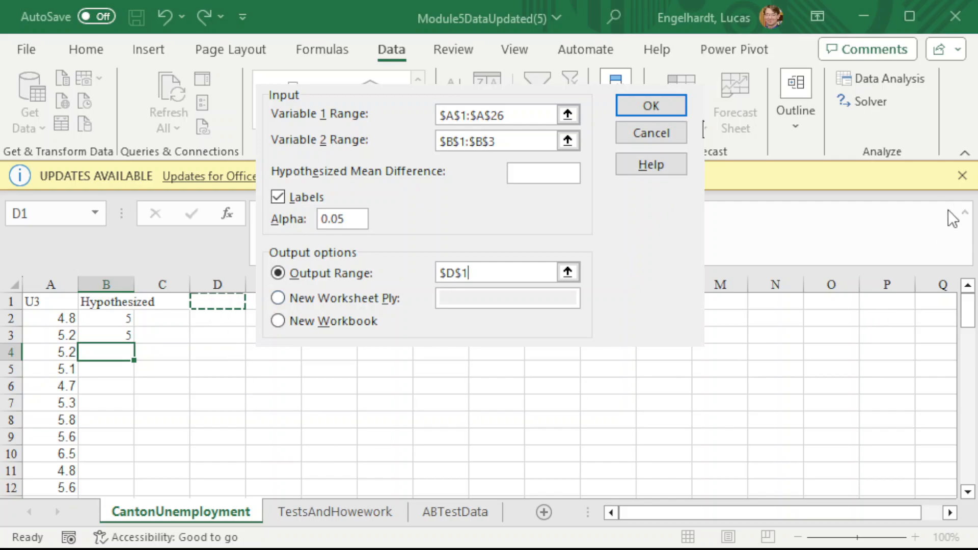
{"action": "left_click", "coordinate": [662, 111]}
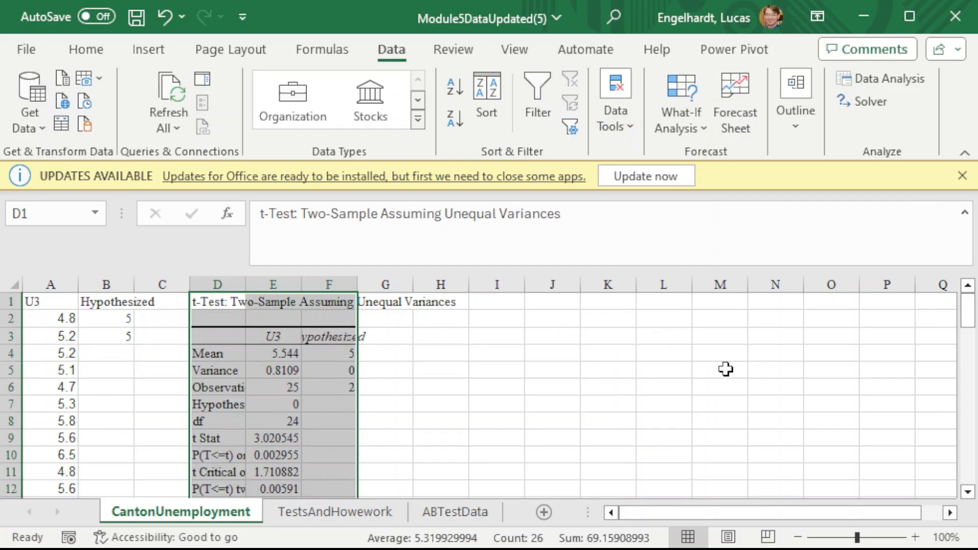
- Autofit columns D, E and F to the contents of the t-test output
{"action": "double_click", "coordinate": [246, 285]}
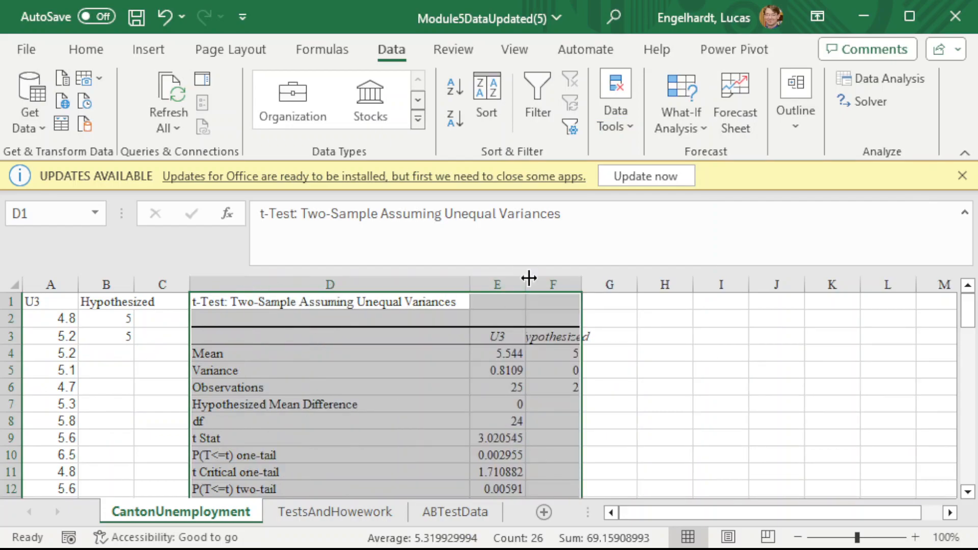
{"action": "double_click", "coordinate": [529, 278]}
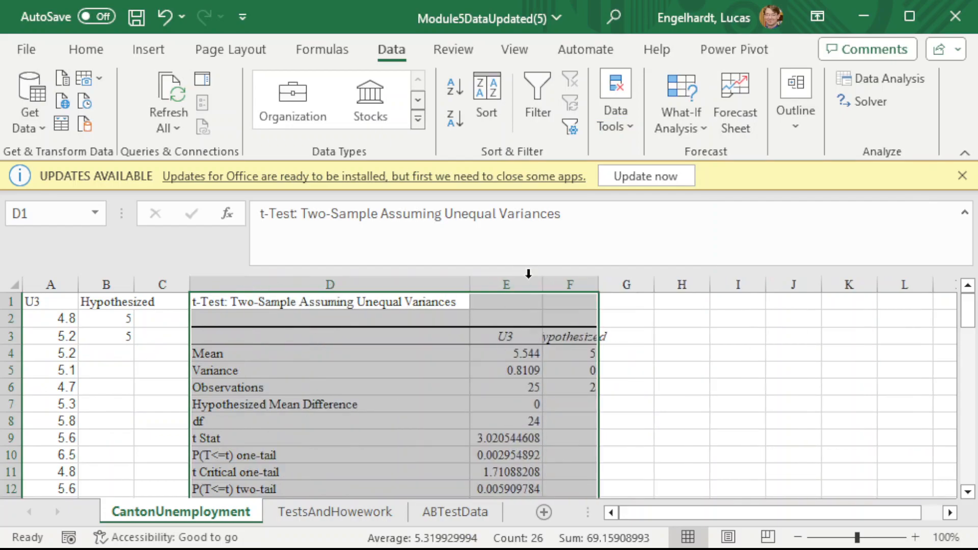
{"action": "double_click", "coordinate": [597, 286]}
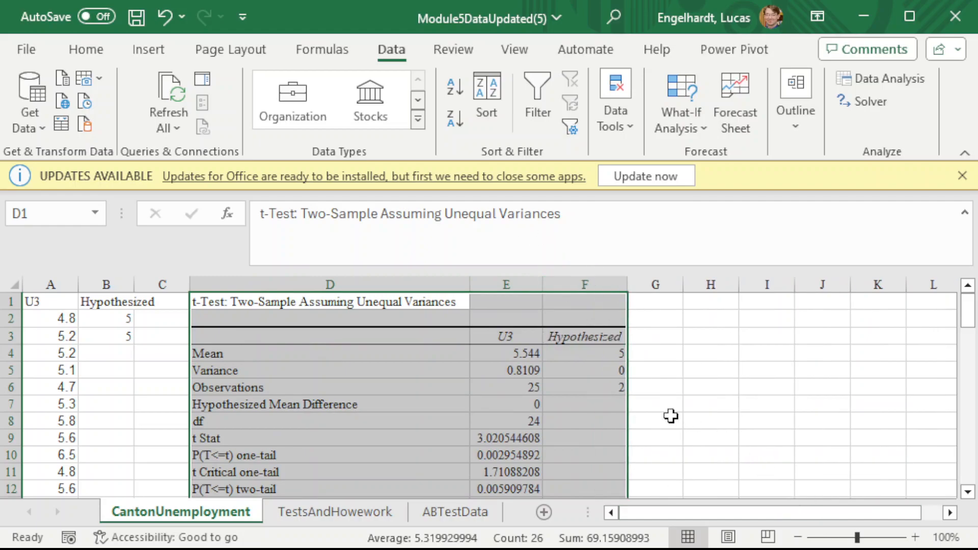
- Examine the t-test output's means, variances and observations, as well as the test statistics in rows 7 to 13
{"action": "left_click_drag", "start_coordinate": [504, 331], "coordinate": [623, 387]}
{"action": "left_click_drag", "start_coordinate": [514, 354], "coordinate": [586, 354]}
{"action": "left_click_drag", "start_coordinate": [504, 370], "coordinate": [555, 371]}
{"action": "left_click_drag", "start_coordinate": [497, 390], "coordinate": [571, 388]}
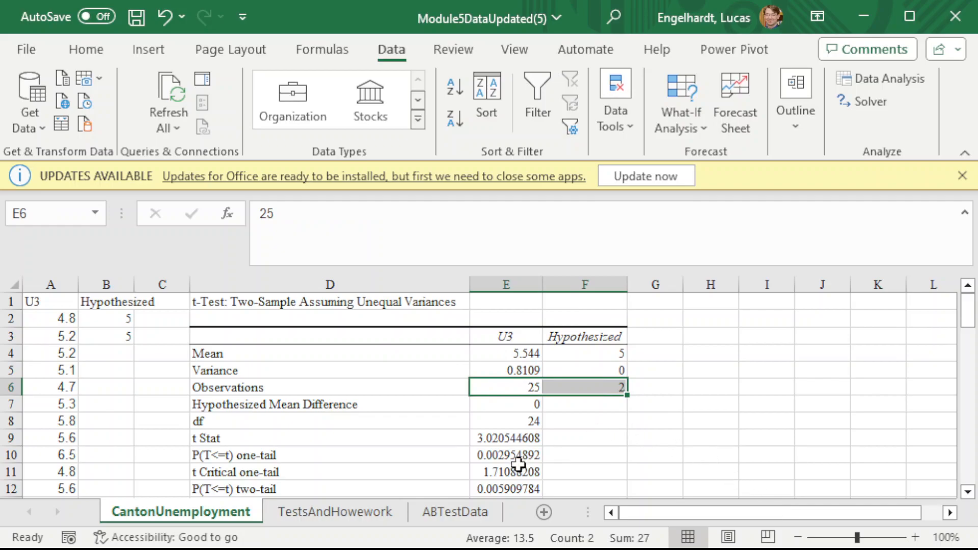
{"action": "left_click_drag", "start_coordinate": [507, 405], "coordinate": [492, 390]}
{"action": "left_click", "coordinate": [968, 492]}
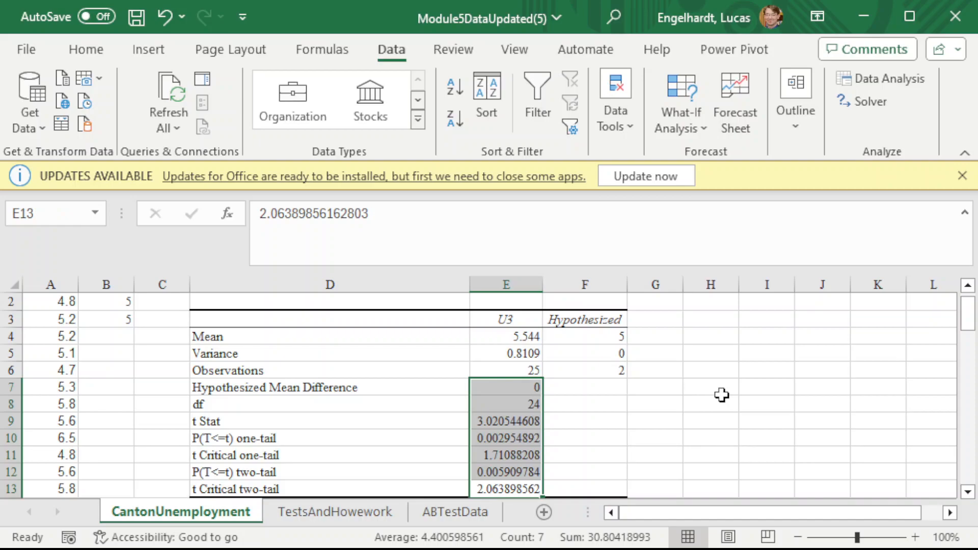
{"action": "left_click", "coordinate": [685, 351]}
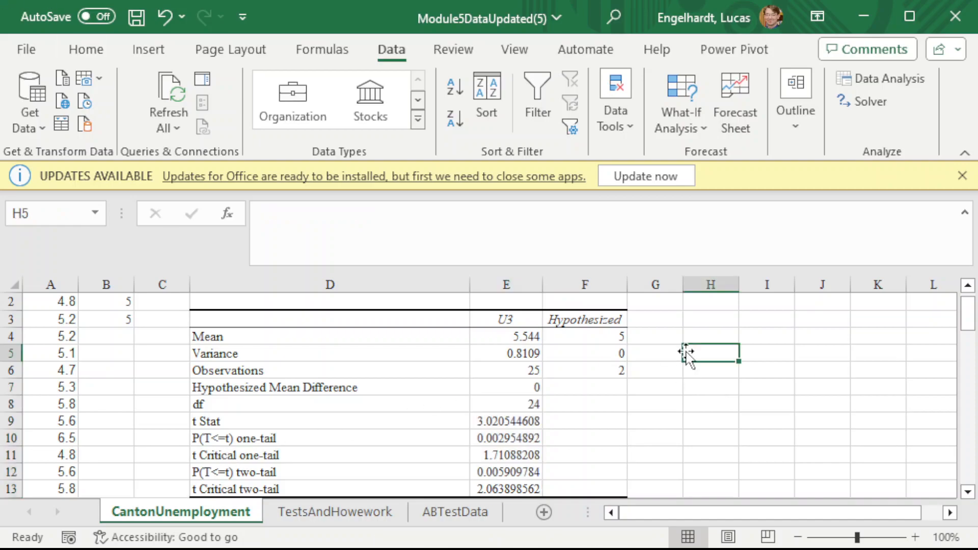
- Compare the U3 and Hypothesized means, and check the t Stat against the one-tail and two-tail critical values
{"action": "scroll", "coordinate": [707, 353], "scroll_direction": "up", "scroll_amount": 1}
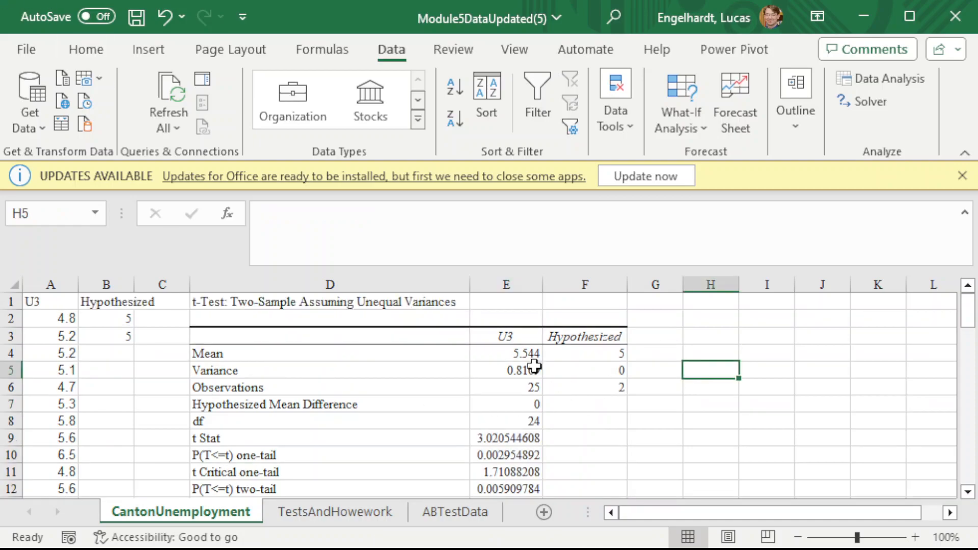
{"action": "left_click_drag", "start_coordinate": [497, 347], "coordinate": [575, 350]}
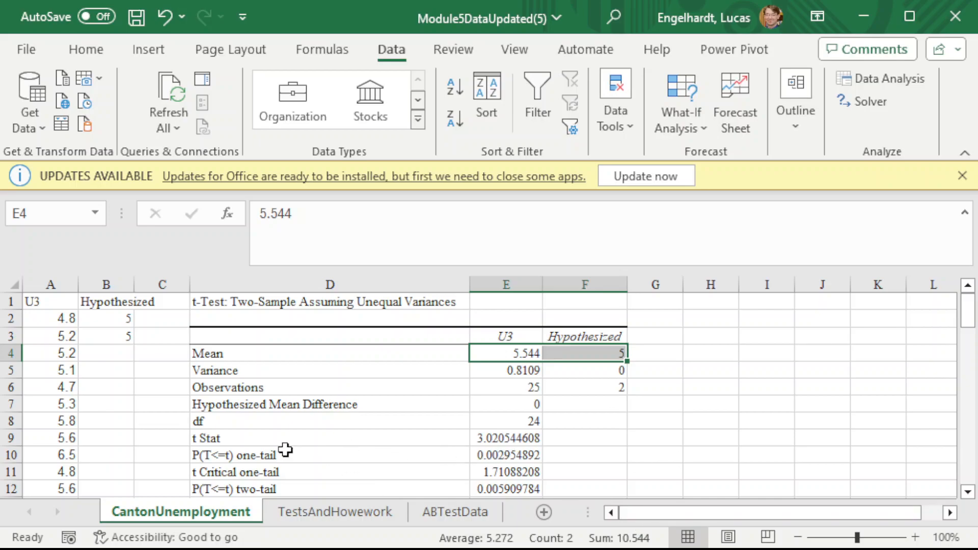
{"action": "left_click_drag", "start_coordinate": [277, 445], "coordinate": [535, 438]}
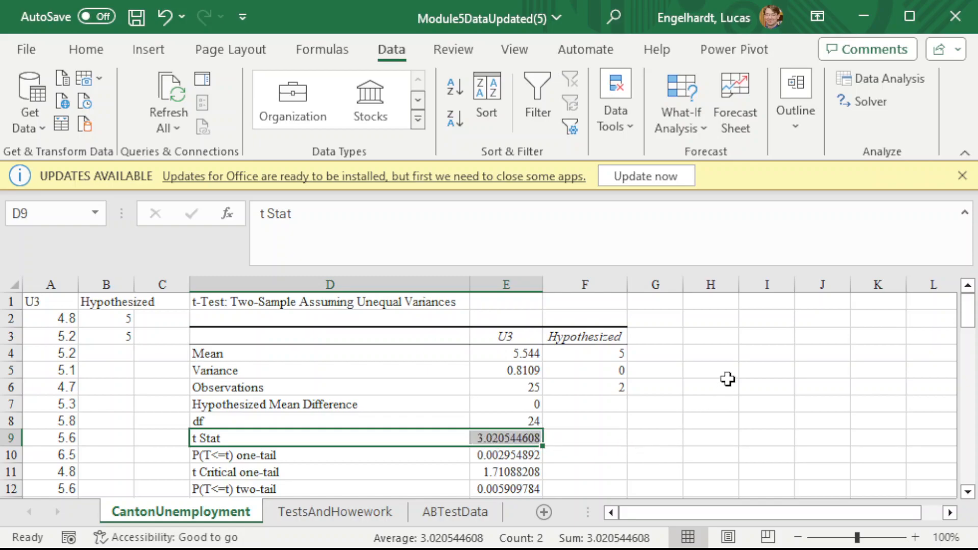
{"action": "scroll", "coordinate": [723, 376], "scroll_direction": "down", "scroll_amount": 1}
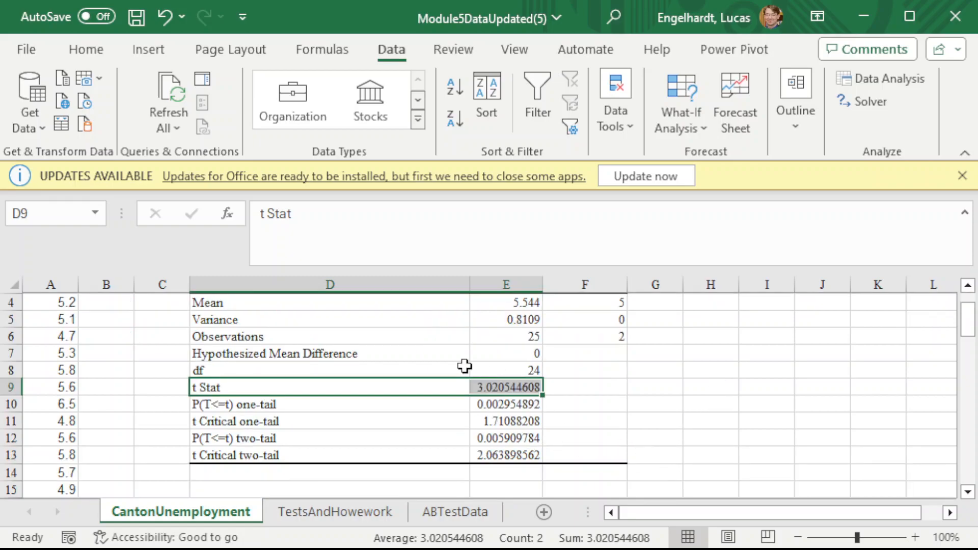
{"action": "left_click", "coordinate": [508, 386]}
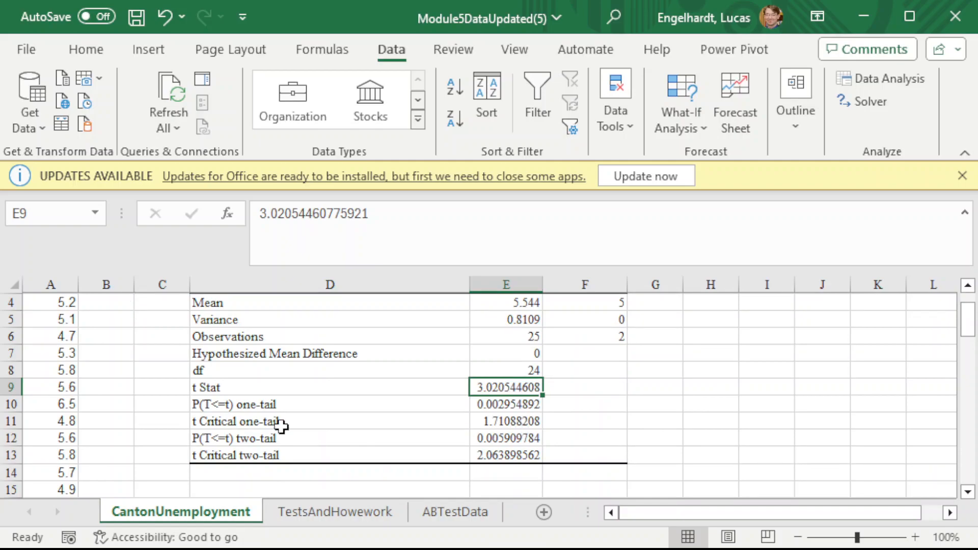
{"action": "left_click", "coordinate": [502, 419]}
{"action": "left_click", "coordinate": [525, 449]}
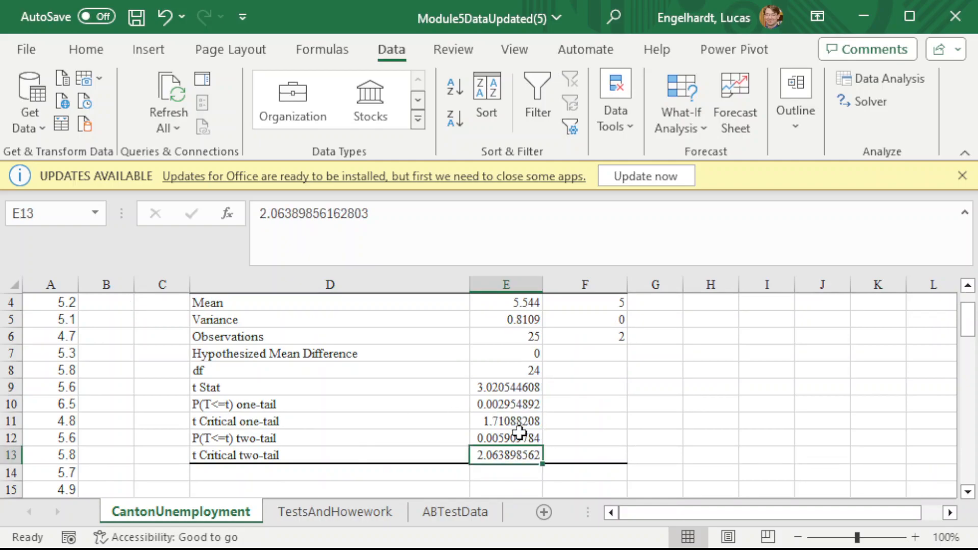
{"action": "left_click", "coordinate": [513, 418]}
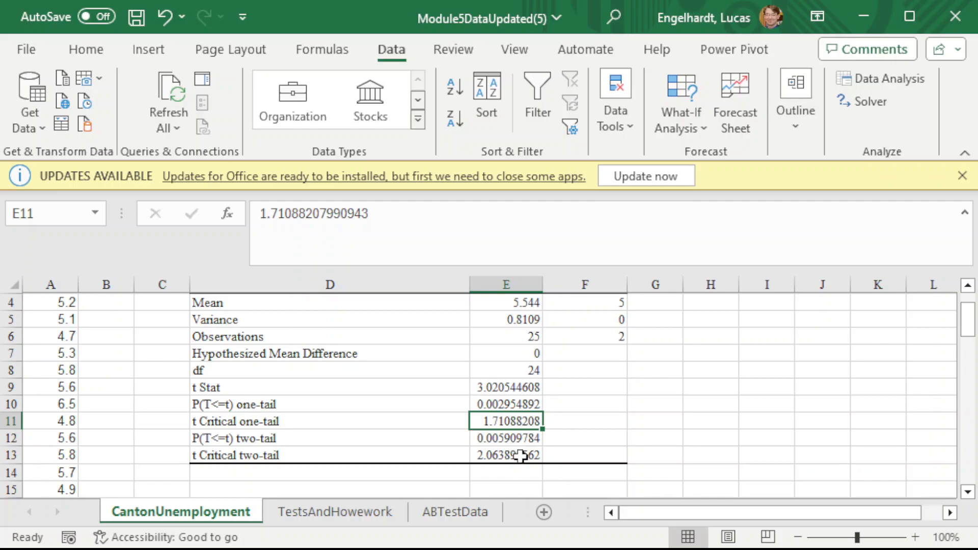
- Examine the two-tail p-value and critical value against the t Stat, and revisit the U3 mean
{"action": "left_click", "coordinate": [344, 451]}
{"action": "left_click_drag", "start_coordinate": [344, 441], "coordinate": [504, 450]}
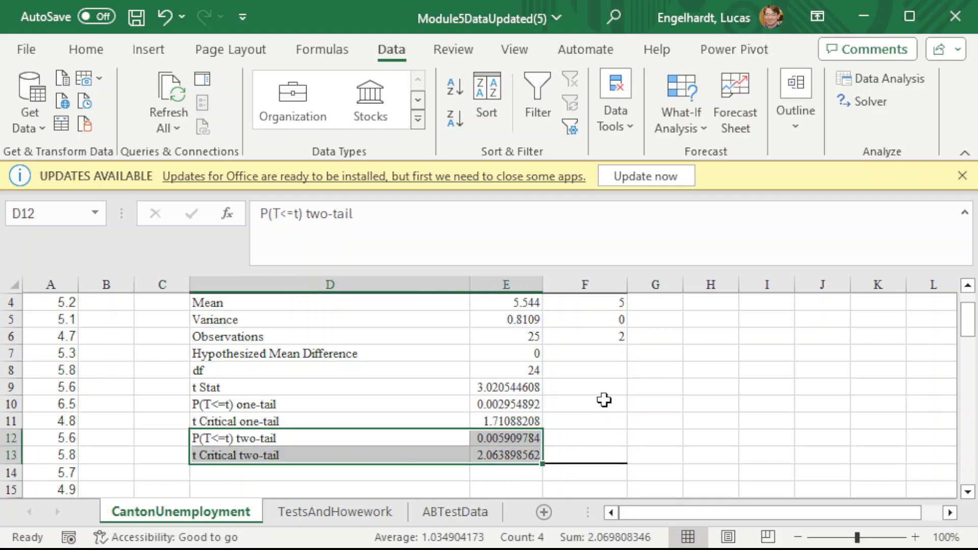
{"action": "left_click", "coordinate": [550, 400]}
{"action": "left_click", "coordinate": [518, 389]}
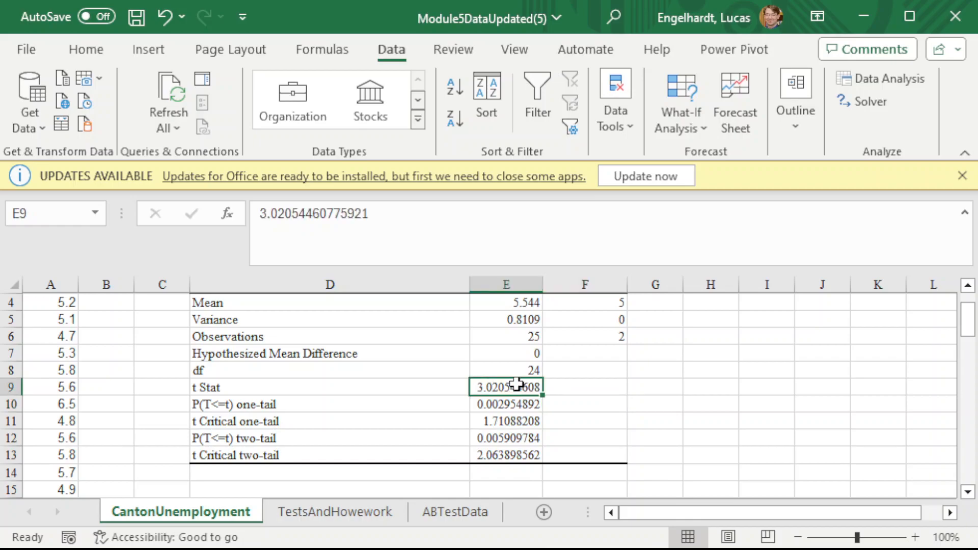
{"action": "left_click", "coordinate": [488, 456]}
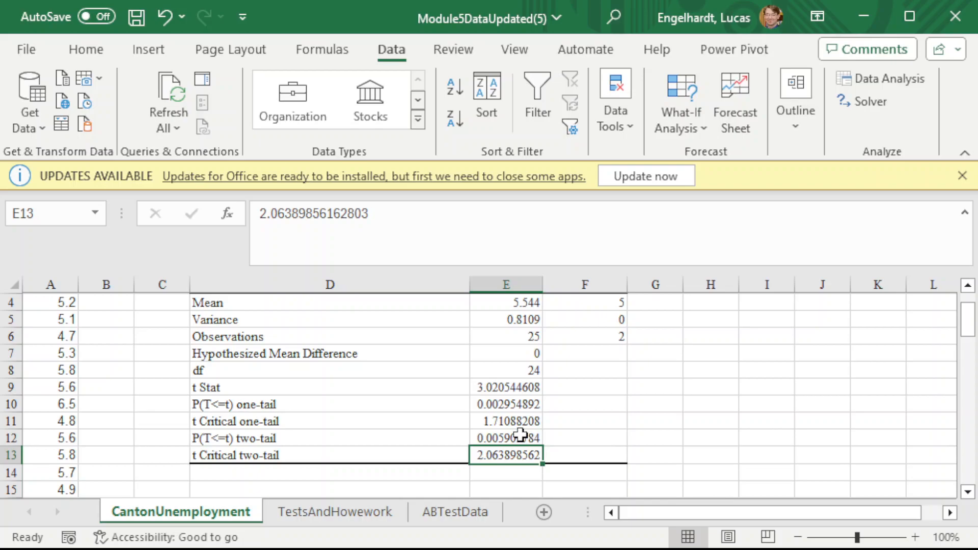
{"action": "left_click_drag", "start_coordinate": [312, 436], "coordinate": [499, 438]}
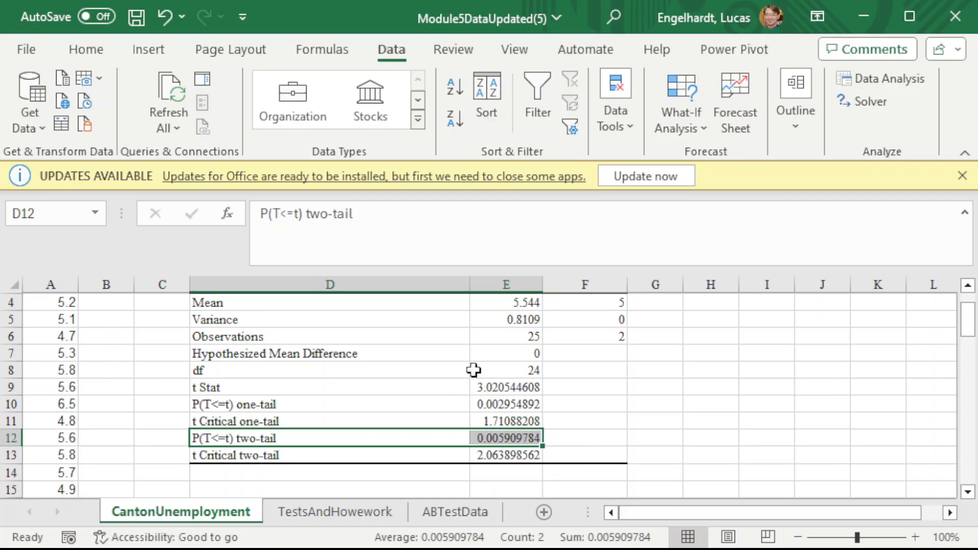
{"action": "left_click", "coordinate": [497, 300]}
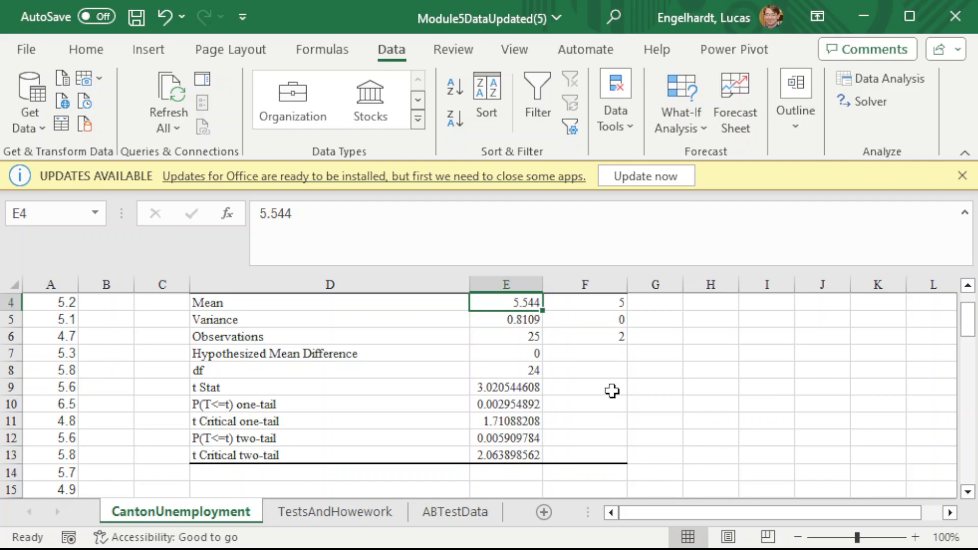
{"action": "scroll", "coordinate": [358, 363], "scroll_direction": "up", "scroll_amount": 1}
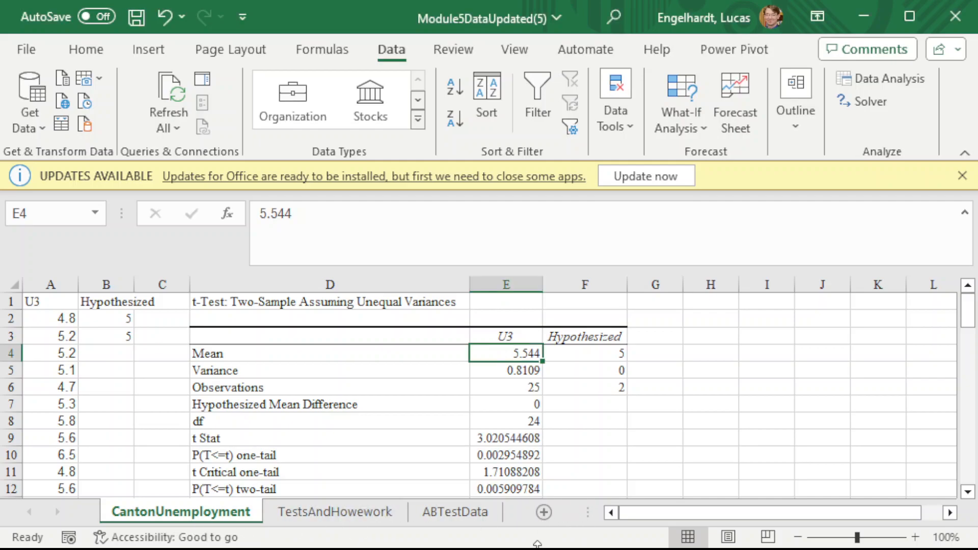
- Add a new worksheet and enter the labels Successes and Sample Size in A1 and A2
{"action": "left_click", "coordinate": [544, 512]}
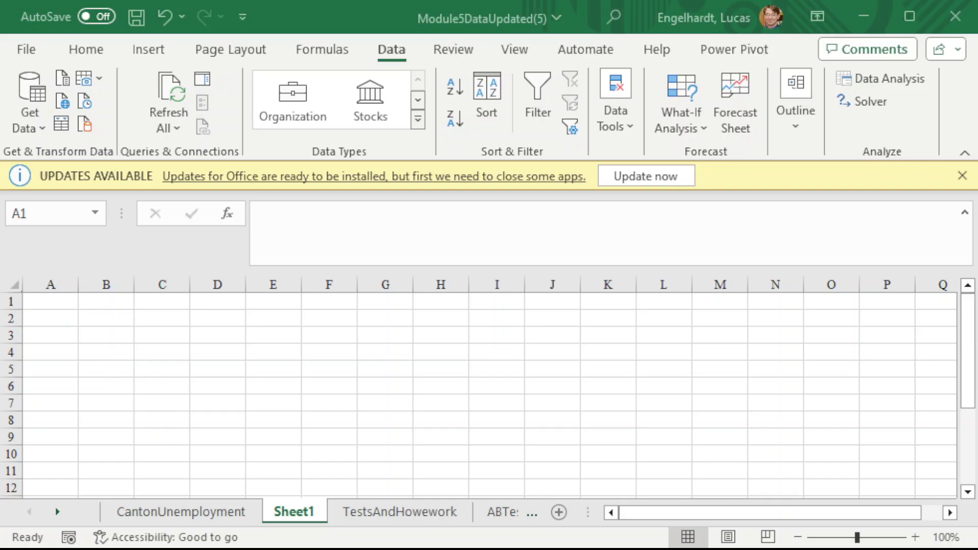
{"action": "left_click", "coordinate": [65, 304]}
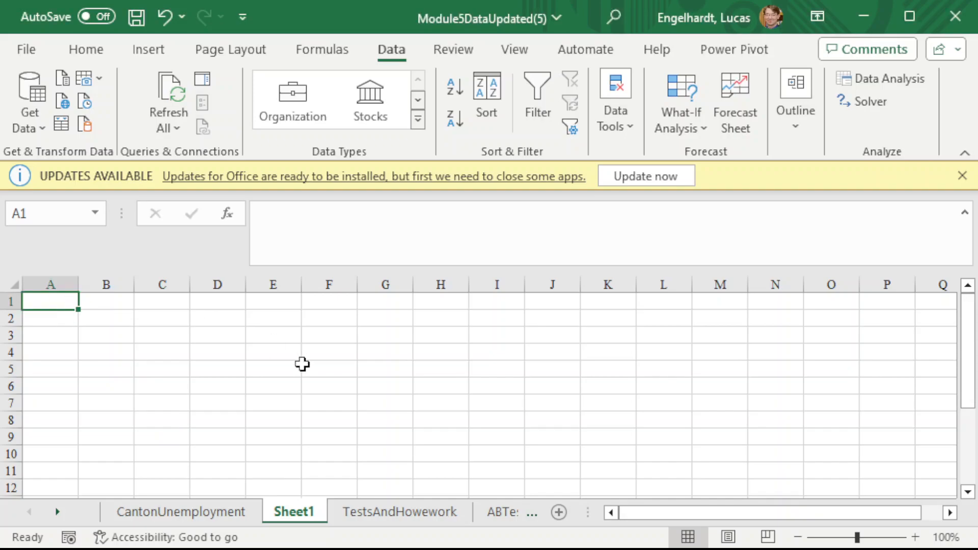
{"action": "type", "text": "Successes"}
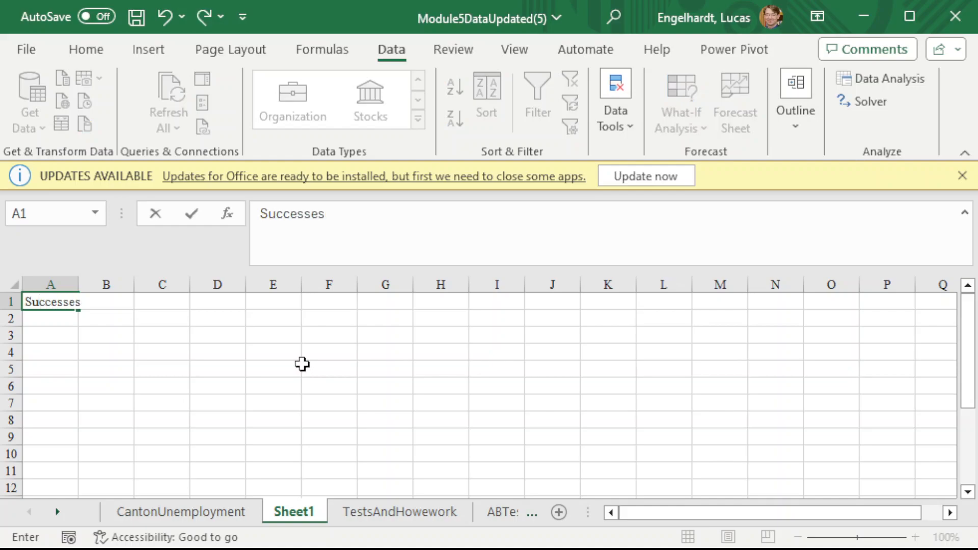
{"action": "key", "text": "Return"}
{"action": "type", "text": "Sam"}
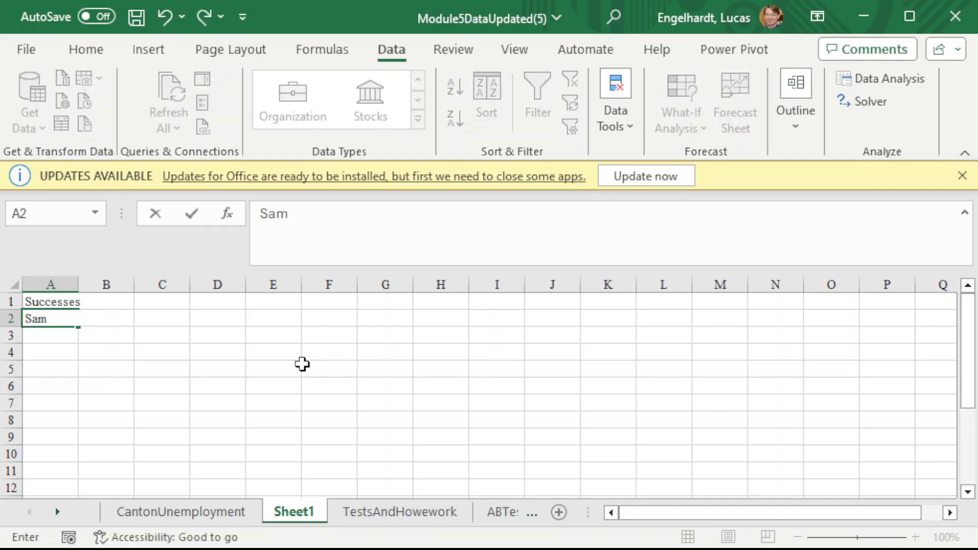
{"action": "type", "text": "ple Size"}
{"action": "key", "text": "Return"}
- Enter the labels Hypothesized p and alpha in A3 and A4, and autofit column A
{"action": "type", "text": "H"}
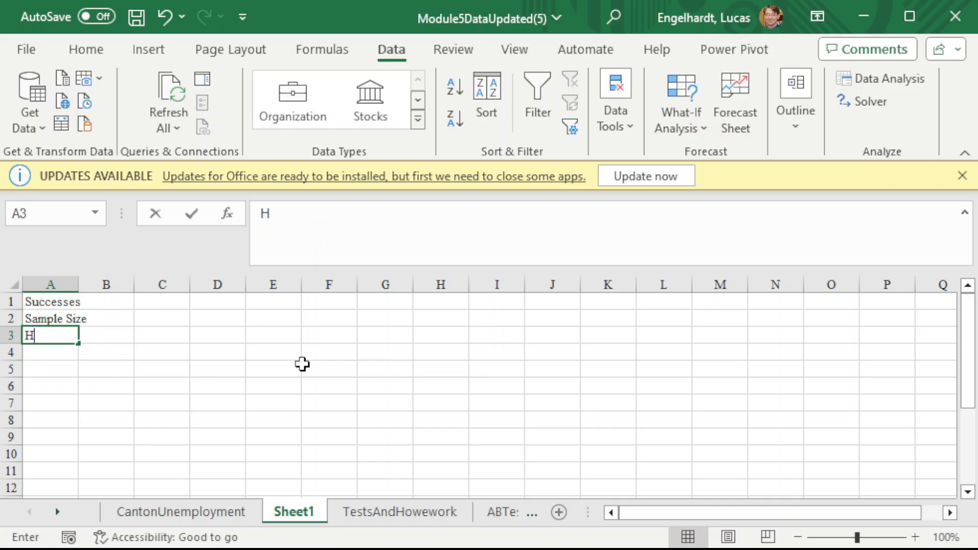
{"action": "type", "text": "ypothesized p"}
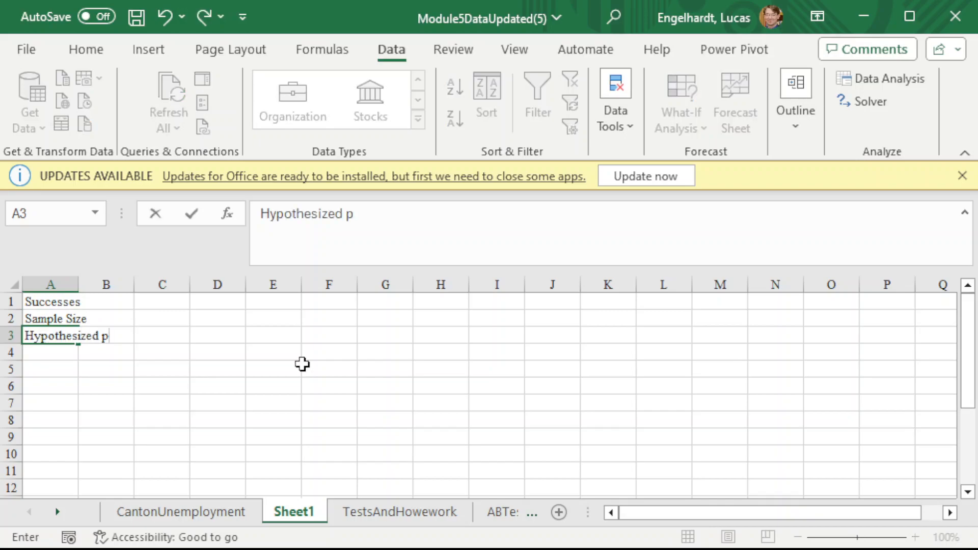
{"action": "key", "text": "Return"}
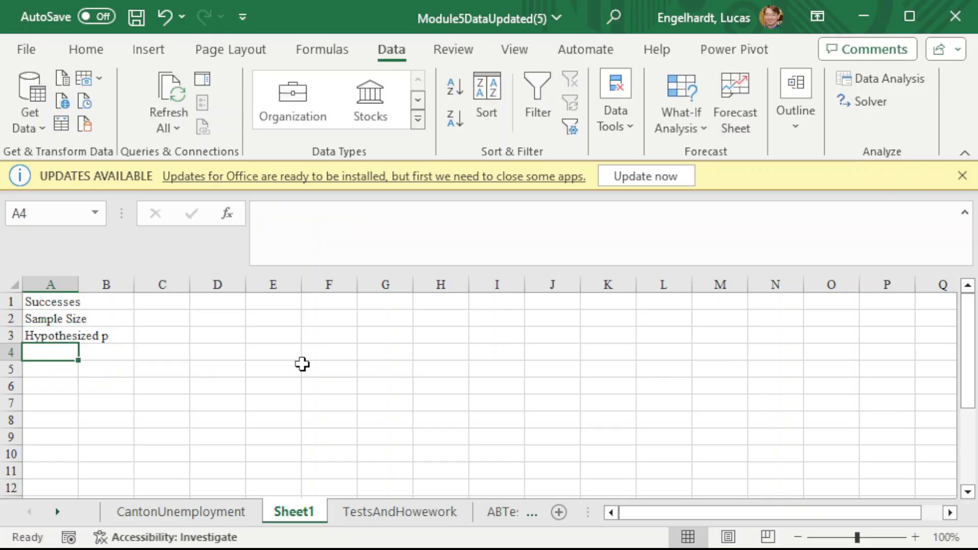
{"action": "type", "text": "alpha"}
{"action": "key", "text": "Return"}
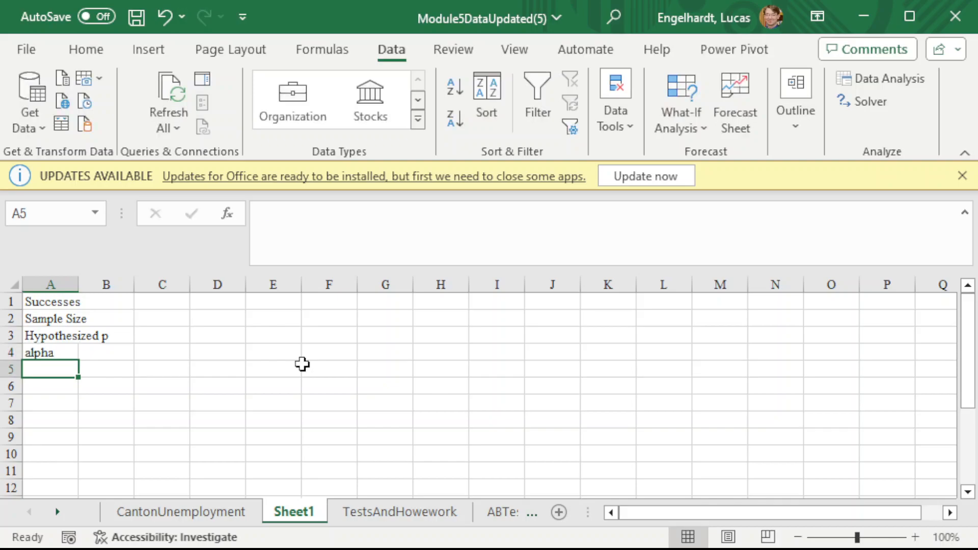
{"action": "key", "text": "Return"}
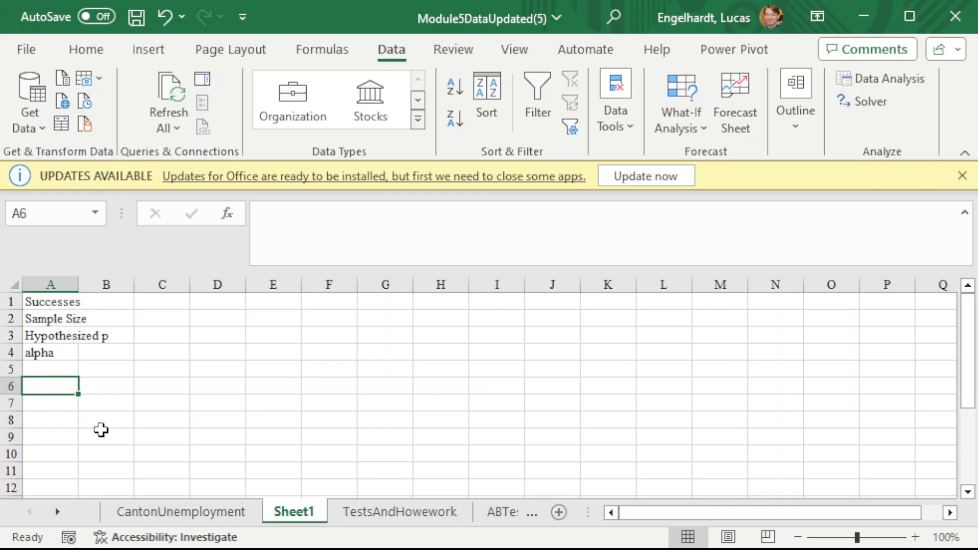
{"action": "double_click", "coordinate": [79, 294]}
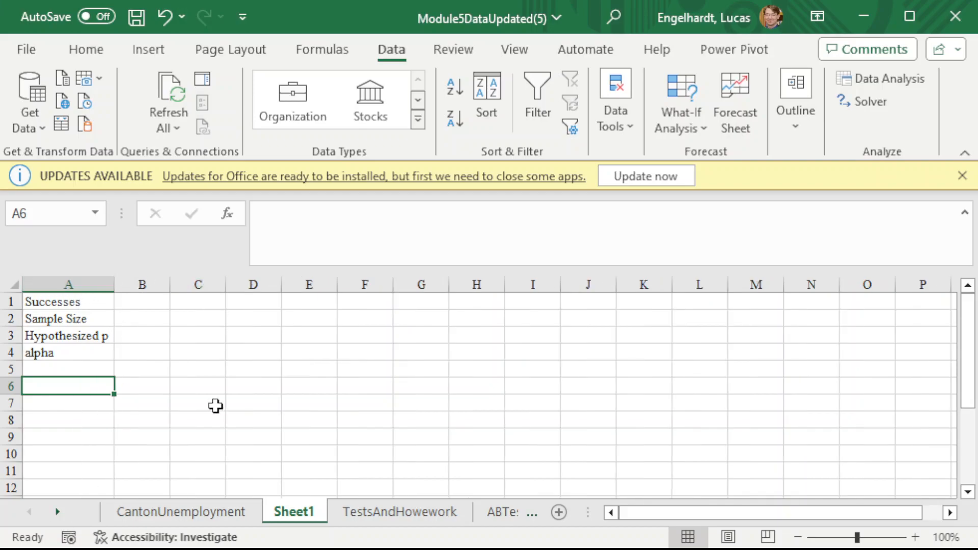
- Label cell A6 as p', leaving row 5 empty below the input labels
{"action": "left_click", "coordinate": [123, 301]}
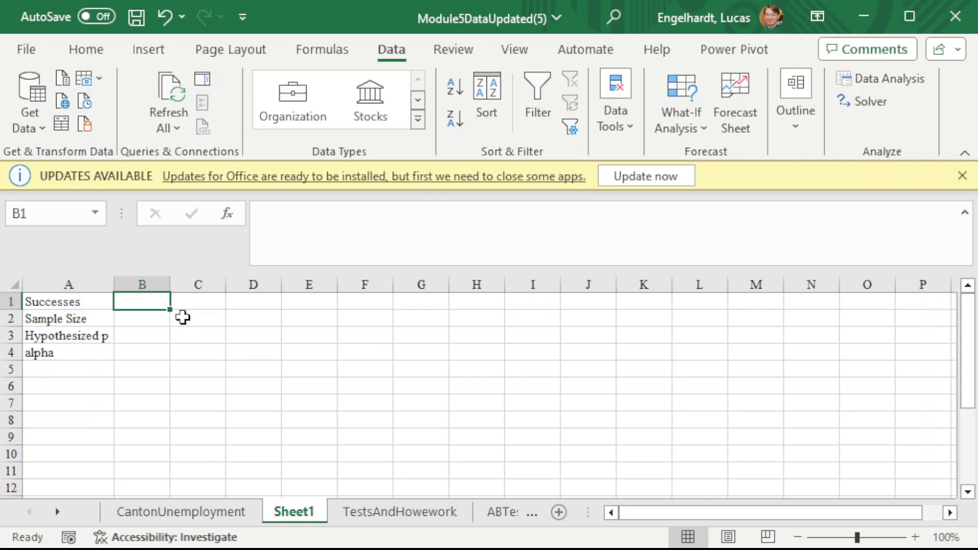
{"action": "left_click", "coordinate": [141, 336]}
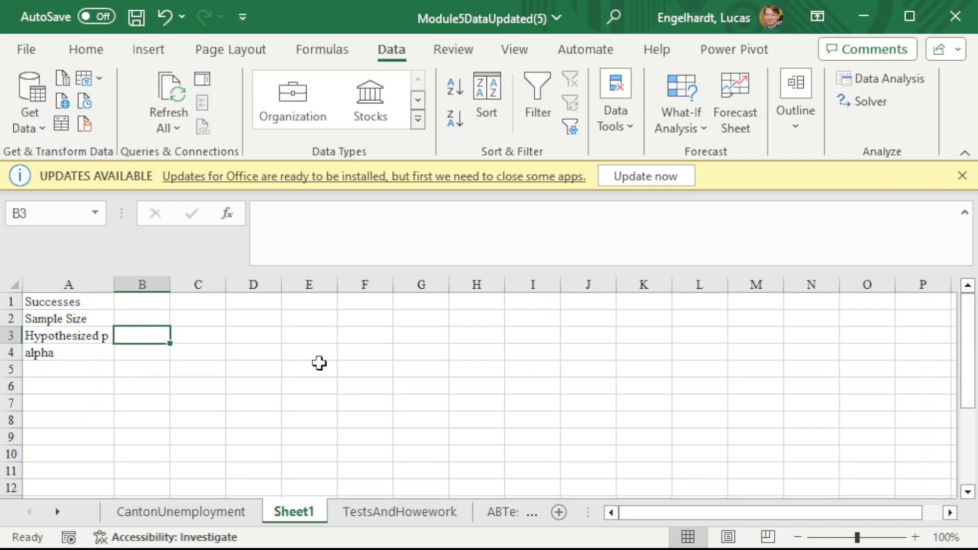
{"action": "key", "text": "Down"}
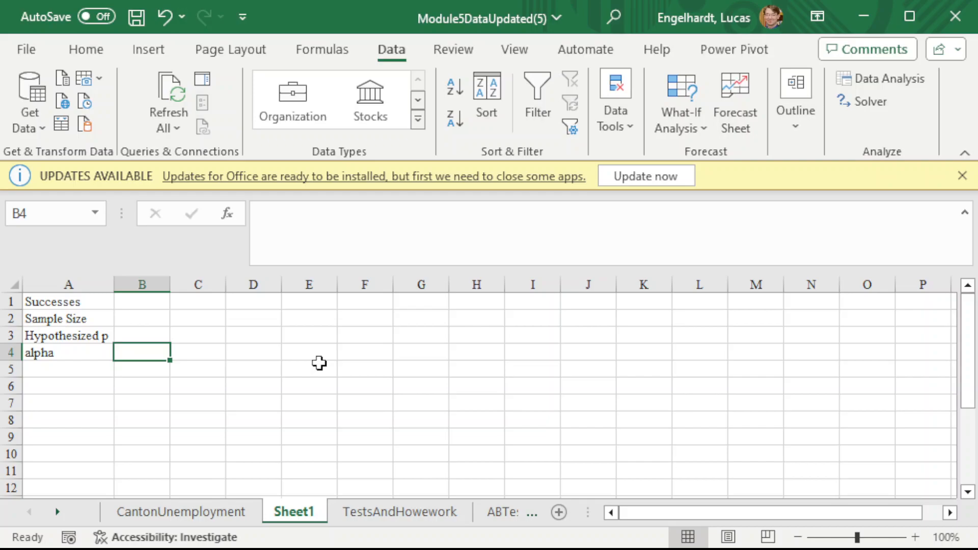
{"action": "key", "text": "Down"}
{"action": "key", "text": "Down"}
{"action": "key", "text": "Left"}
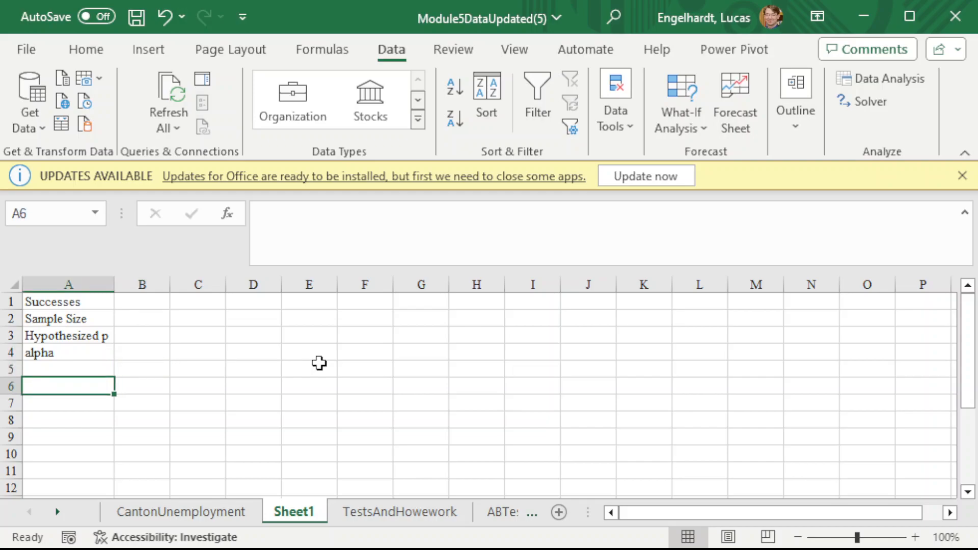
{"action": "type", "text": "p'"}
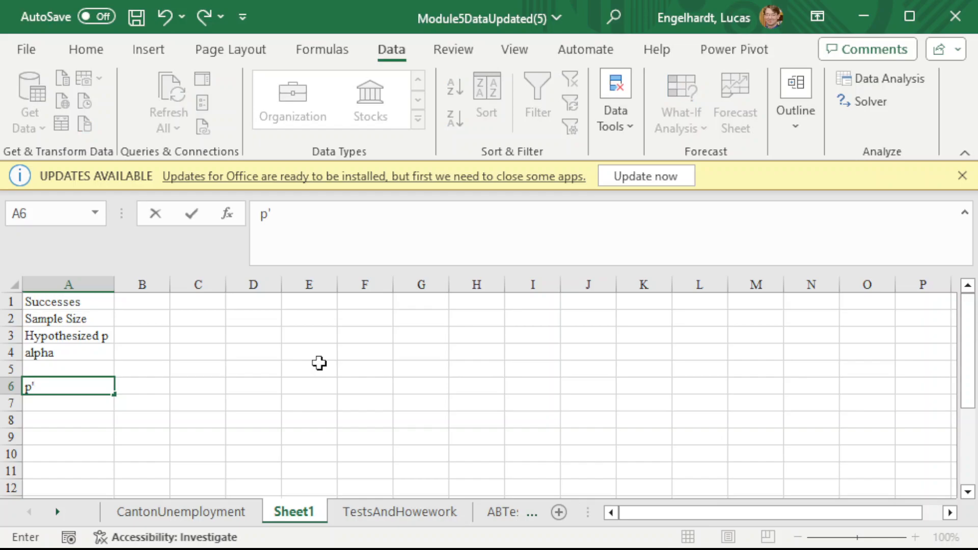
- Calculate p' in B6 as successes divided by sample size with the formula =B1/B2
{"action": "key", "text": "Tab"}
{"action": "type", "text": "="}
{"action": "key", "text": "Up"}
{"action": "key", "text": "Up"}
{"action": "key", "text": "Up"}
{"action": "key", "text": "Up"}
{"action": "key", "text": "Up"}
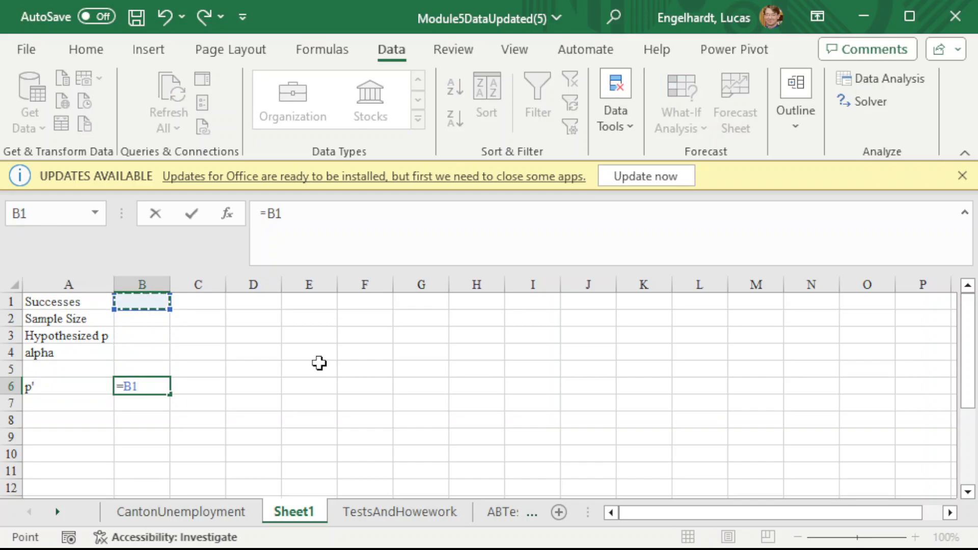
{"action": "type", "text": "/"}
{"action": "key", "text": "Up"}
{"action": "key", "text": "Up"}
{"action": "key", "text": "Up"}
{"action": "key", "text": "Up"}
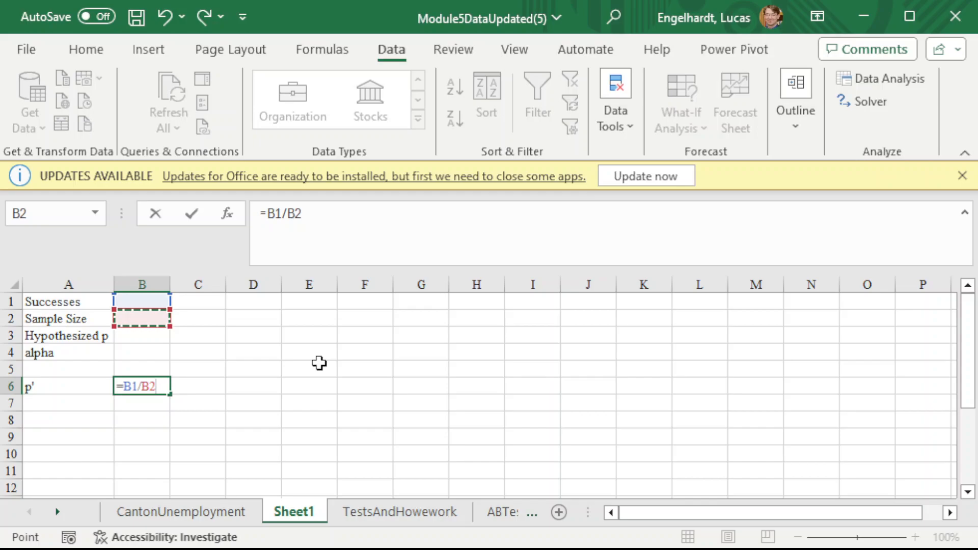
{"action": "key", "text": "Return"}
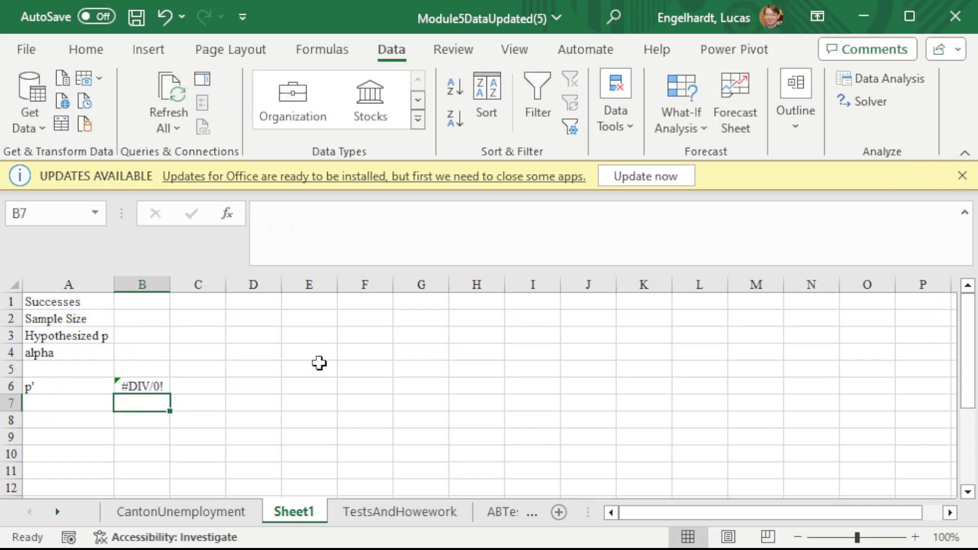
- Label cell A7 as z Statistic, directly below the p' label
{"action": "key", "text": "Left"}
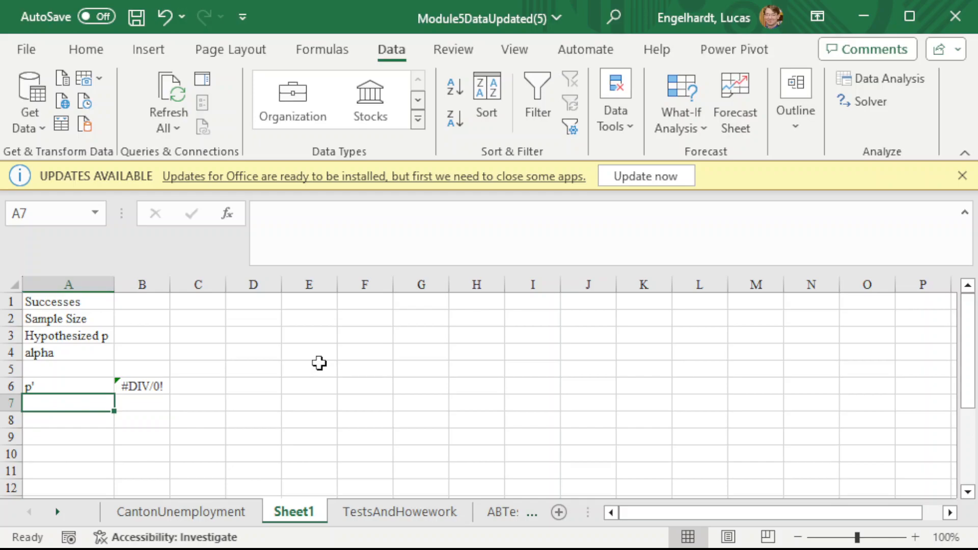
{"action": "type", "text": "z St"}
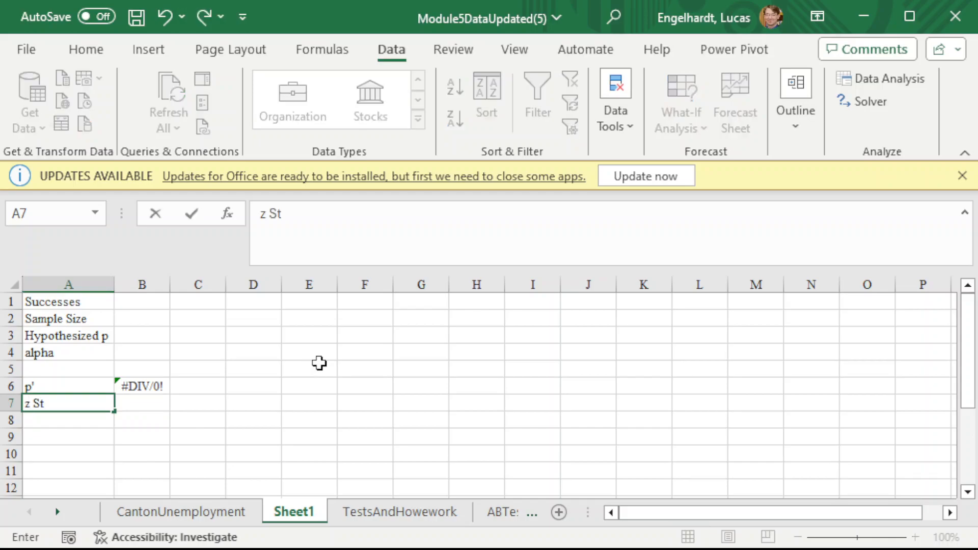
{"action": "type", "text": "atistic"}
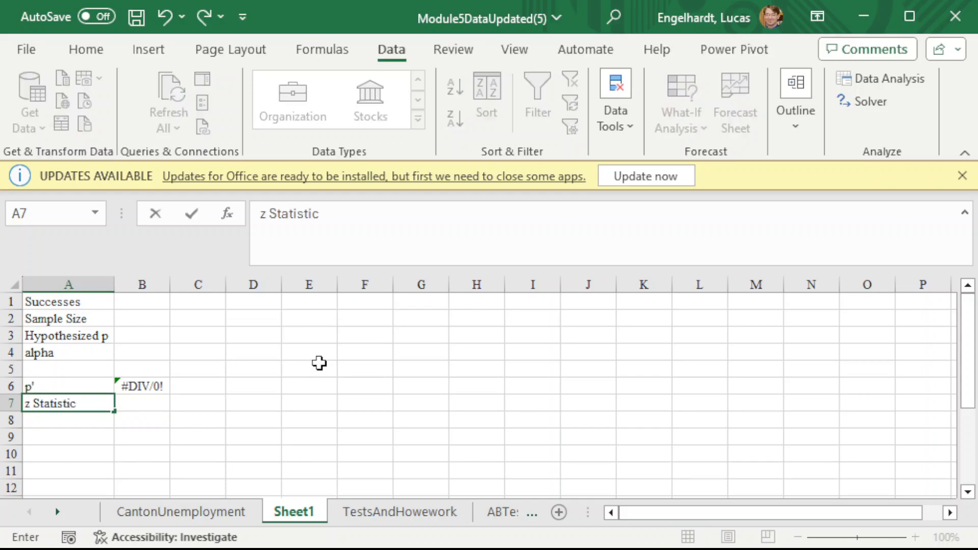
{"action": "key", "text": "Tab"}
- Begin the z statistic formula in B7 with the numerator p' minus hypothesized p, =(B6-B3)
{"action": "type", "text": "=("}
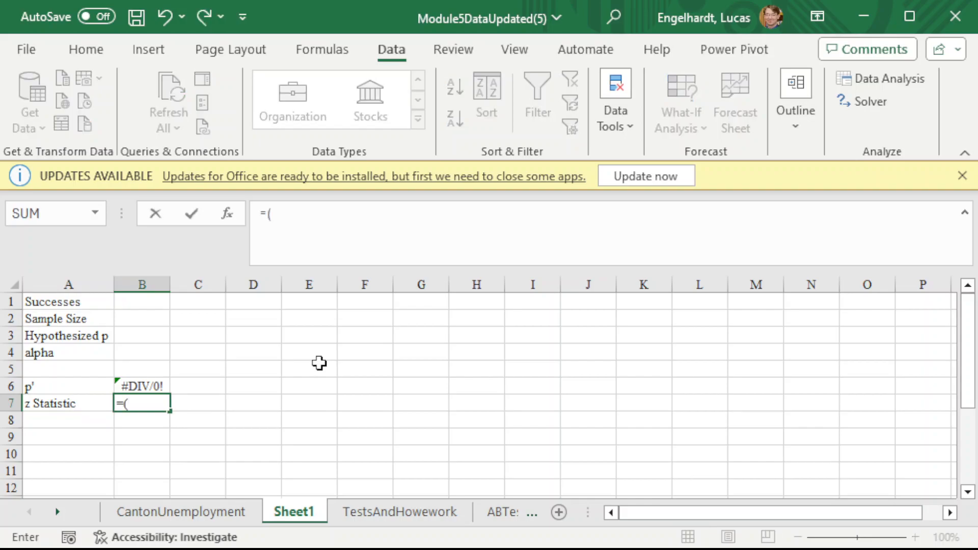
{"action": "key", "text": "Up"}
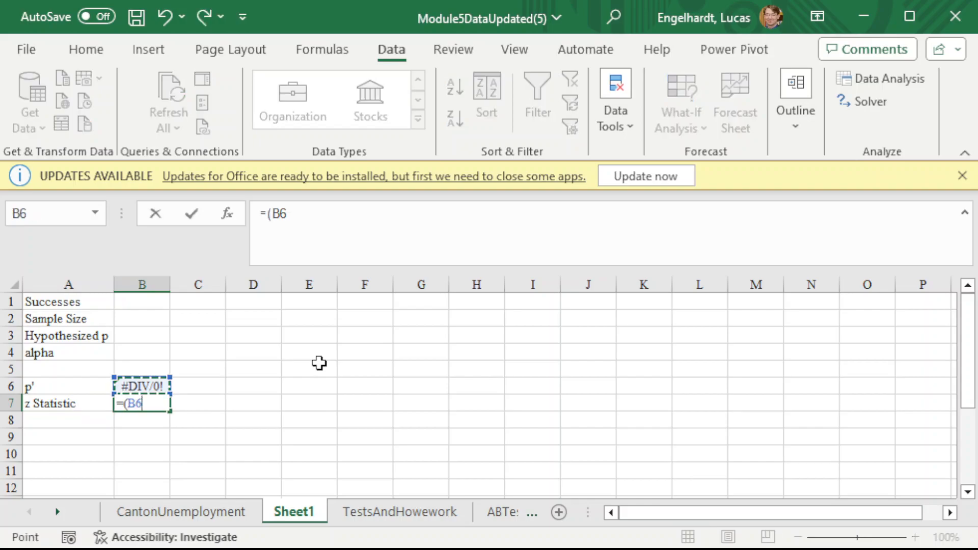
{"action": "type", "text": "-"}
{"action": "key", "text": "Up"}
{"action": "key", "text": "Up"}
{"action": "key", "text": "Up"}
{"action": "key", "text": "Up"}
{"action": "type", "text": ")"}
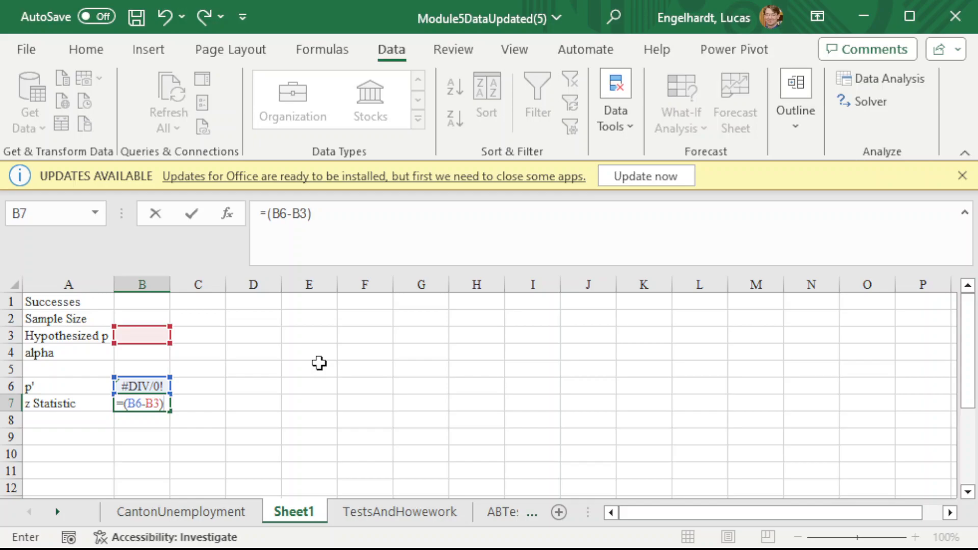
- Complete the B7 formula by dividing the difference by the standard error, SQRT((B3*(1-B3)/B2))
{"action": "type", "text": "/"}
{"action": "type", "text": "sqrt(("}
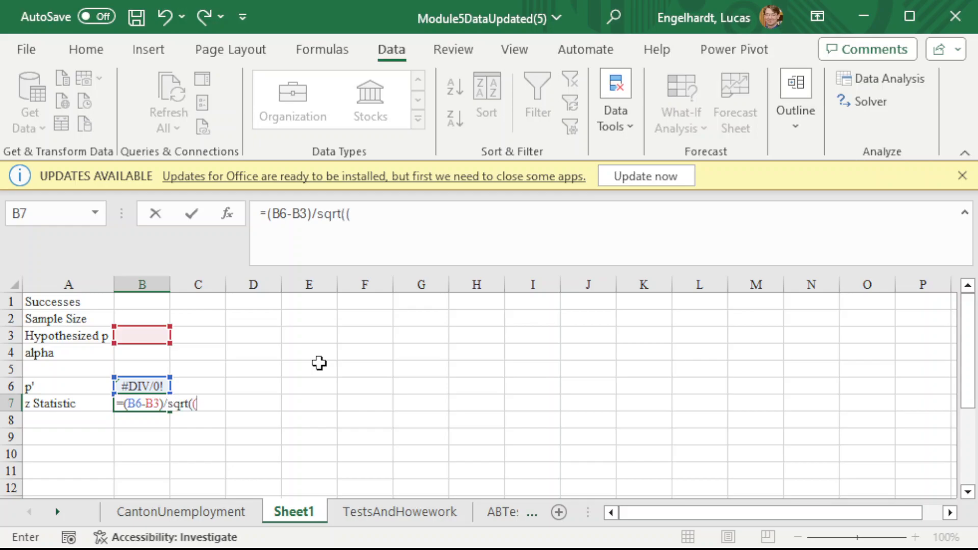
{"action": "key", "text": "Up"}
{"action": "key", "text": "Up"}
{"action": "key", "text": "Up"}
{"action": "key", "text": "Up"}
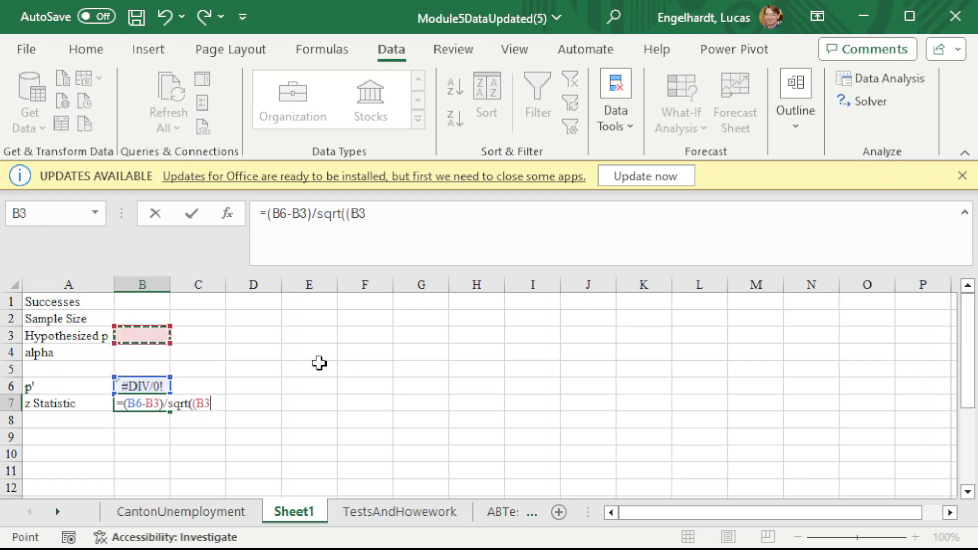
{"action": "type", "text": "*(1-"}
{"action": "key", "text": "Up"}
{"action": "key", "text": "Up"}
{"action": "key", "text": "Up"}
{"action": "key", "text": "Up"}
{"action": "type", "text": ")"}
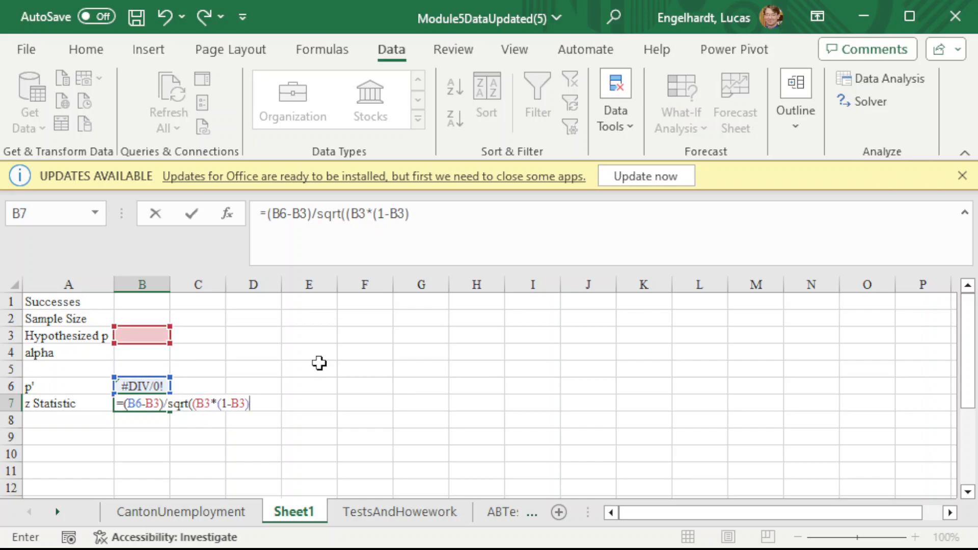
{"action": "type", "text": "/"}
{"action": "key", "text": "Up"}
{"action": "key", "text": "Up"}
{"action": "key", "text": "Up"}
{"action": "key", "text": "Up"}
{"action": "key", "text": "Up"}
{"action": "type", "text": ")"}
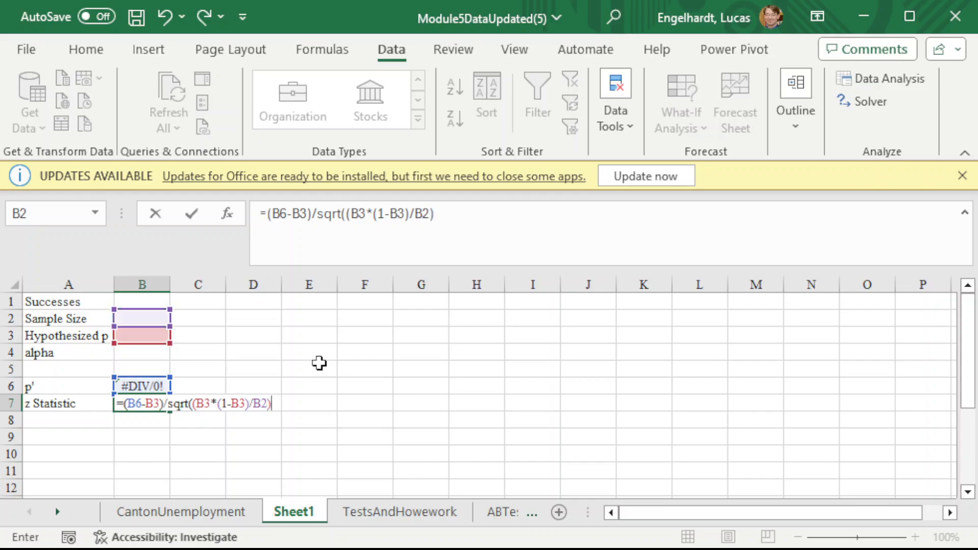
{"action": "type", "text": ")"}
{"action": "key", "text": "Return"}
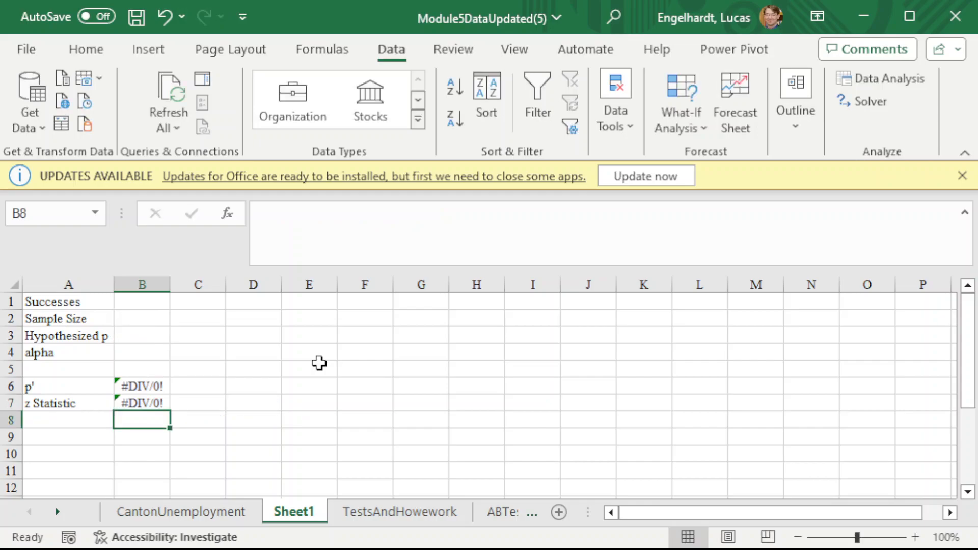
- Label cell A9 as z Critical one-tail, leaving row 8 empty
{"action": "key", "text": "Down"}
{"action": "key", "text": "Left"}
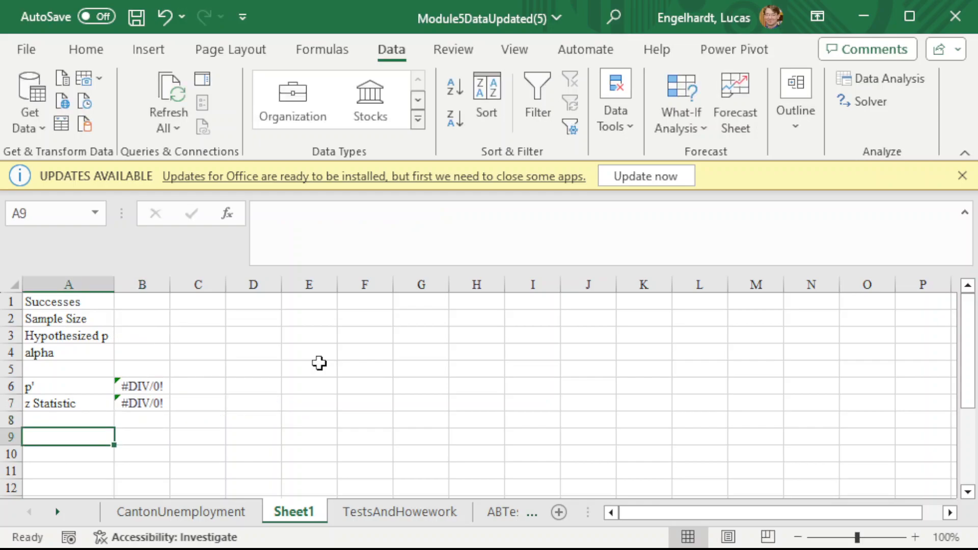
{"action": "type", "text": "z Critical"}
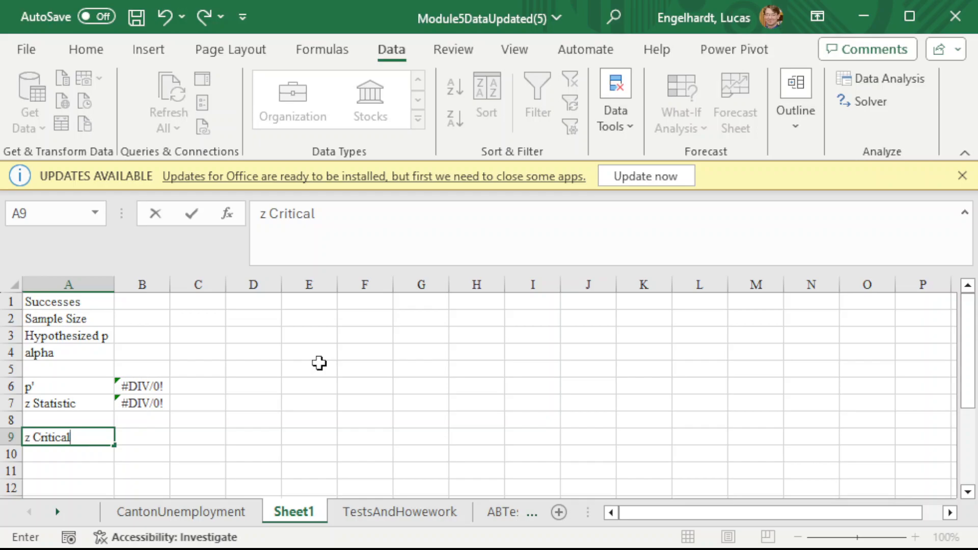
{"action": "type", "text": "one-tail"}
{"action": "key", "text": "Return"}
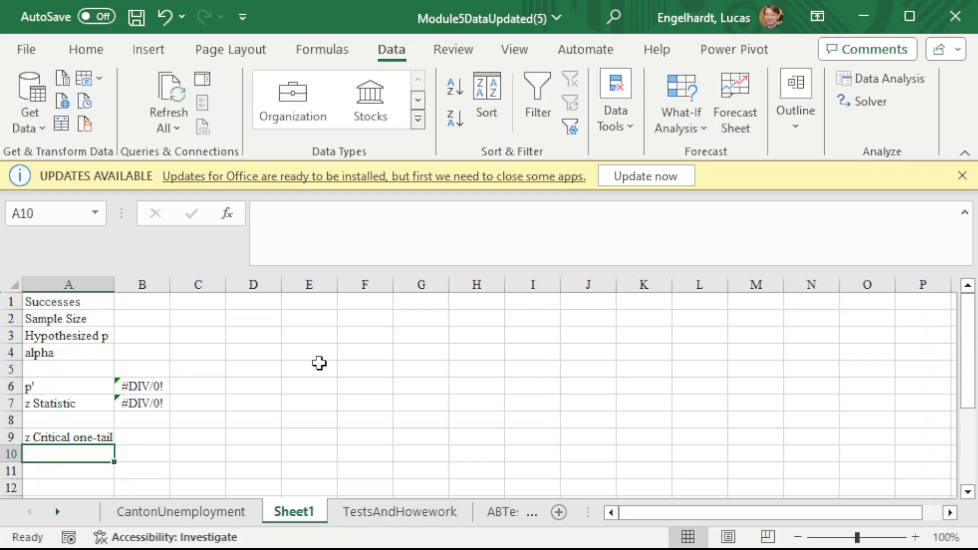
- Calculate the one-tail critical z from alpha in B9 with the formula =ABS(NORM.INV(B4,0,1))
{"action": "key", "text": "Up"}
{"action": "key", "text": "Right"}
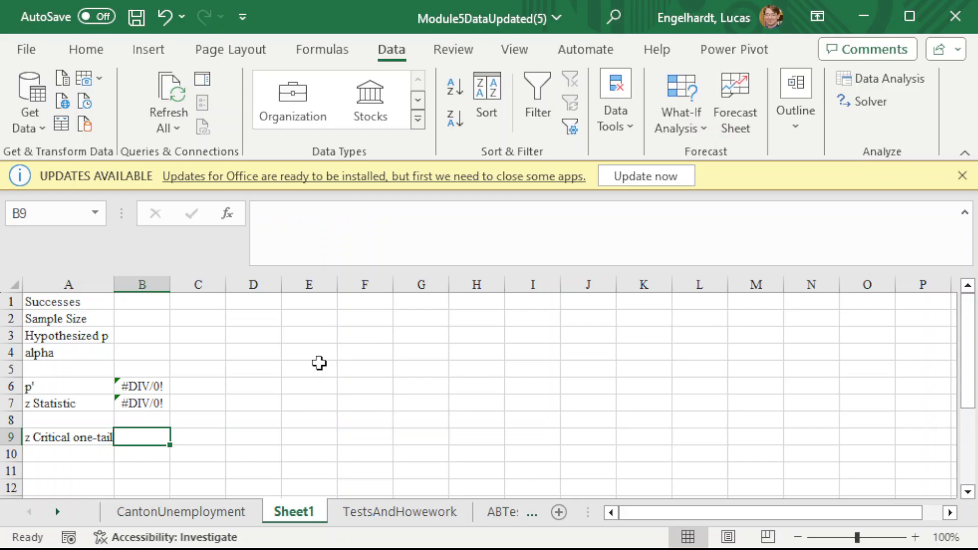
{"action": "type", "text": "=abs("}
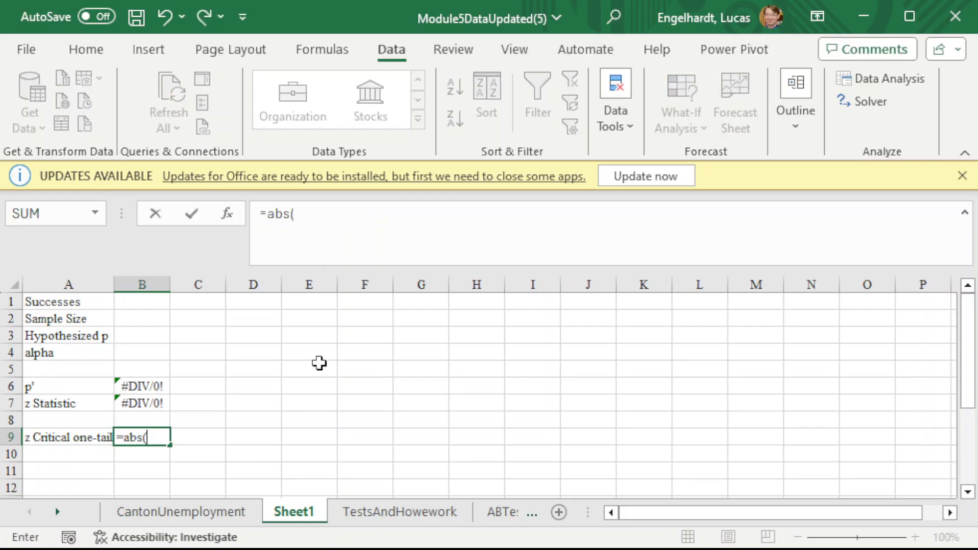
{"action": "type", "text": "norm"}
{"action": "type", "text": ".in"}
{"action": "key", "text": "BackSpace"}
{"action": "type", "text": "inv("}
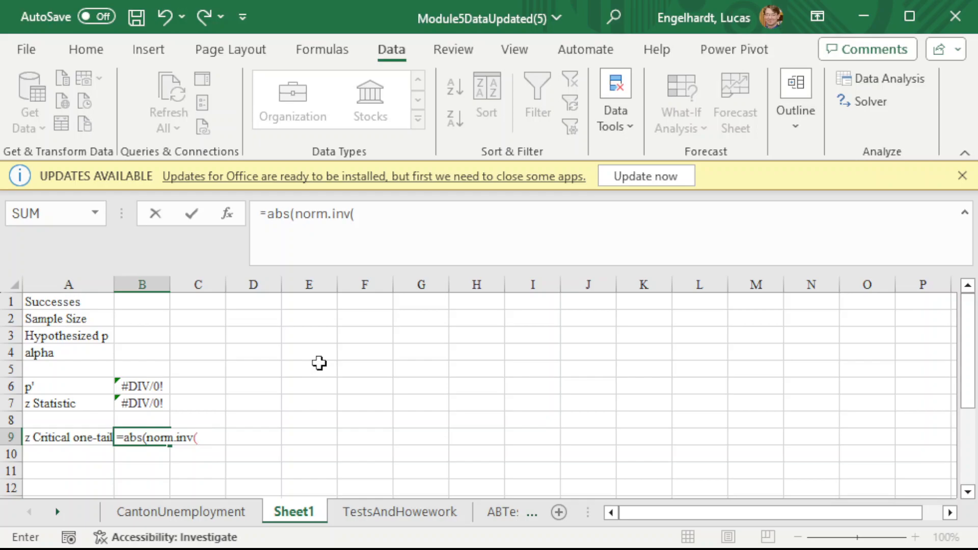
{"action": "key", "text": "Up"}
{"action": "key", "text": "Up"}
{"action": "key", "text": "Up"}
{"action": "key", "text": "Up"}
{"action": "key", "text": "Up"}
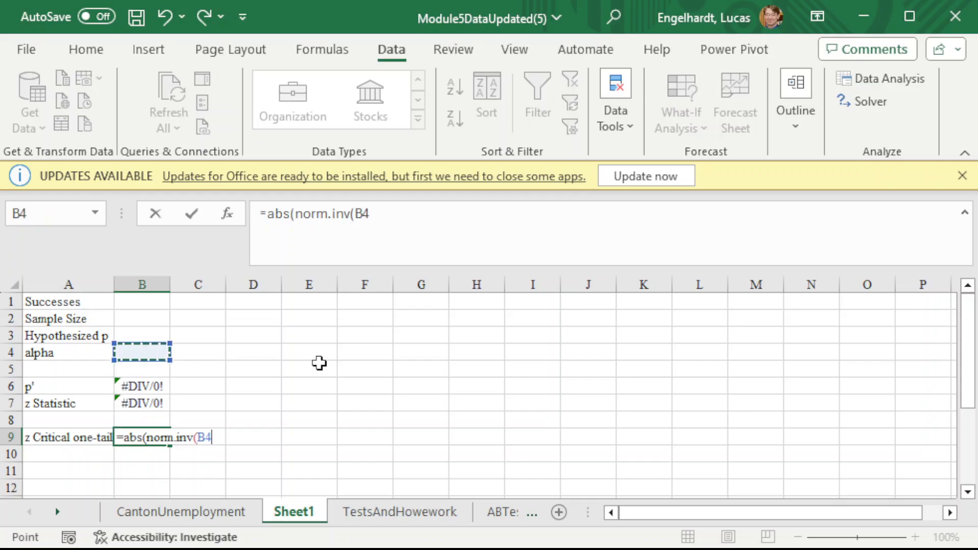
{"action": "type", "text": ",0,1))"}
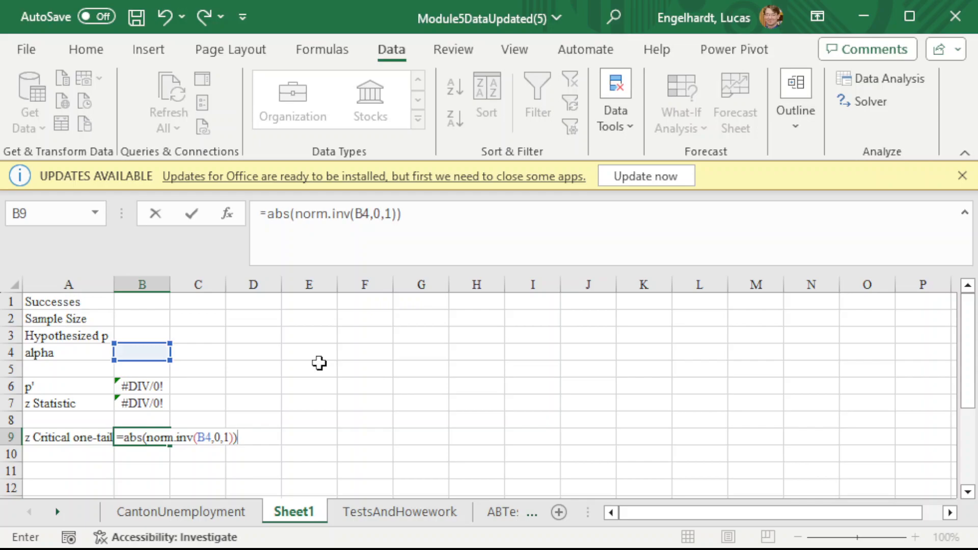
{"action": "key", "text": "Return"}
- Label cell A10 as P Value one-tail and begin a NORM.DIST formula in B10
{"action": "key", "text": "Left"}
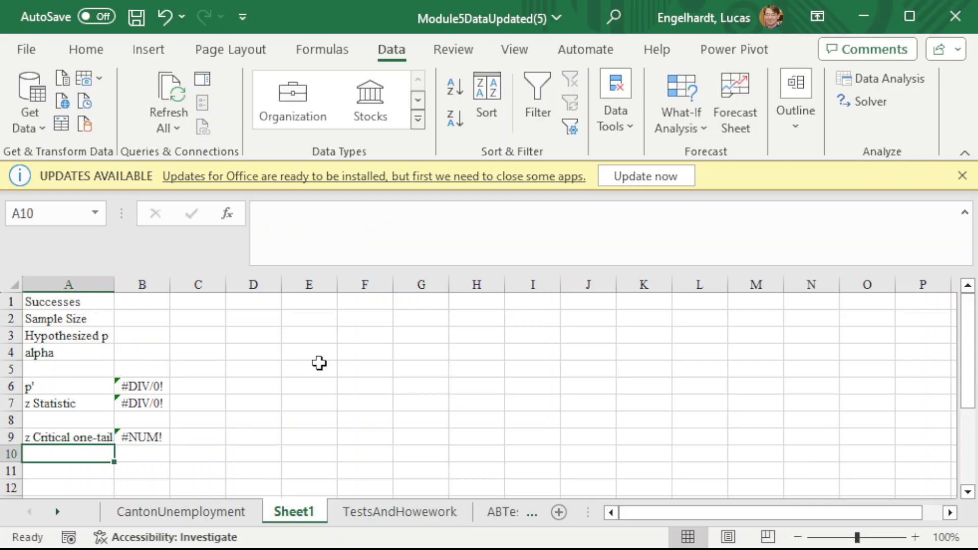
{"action": "type", "text": "P Value o"}
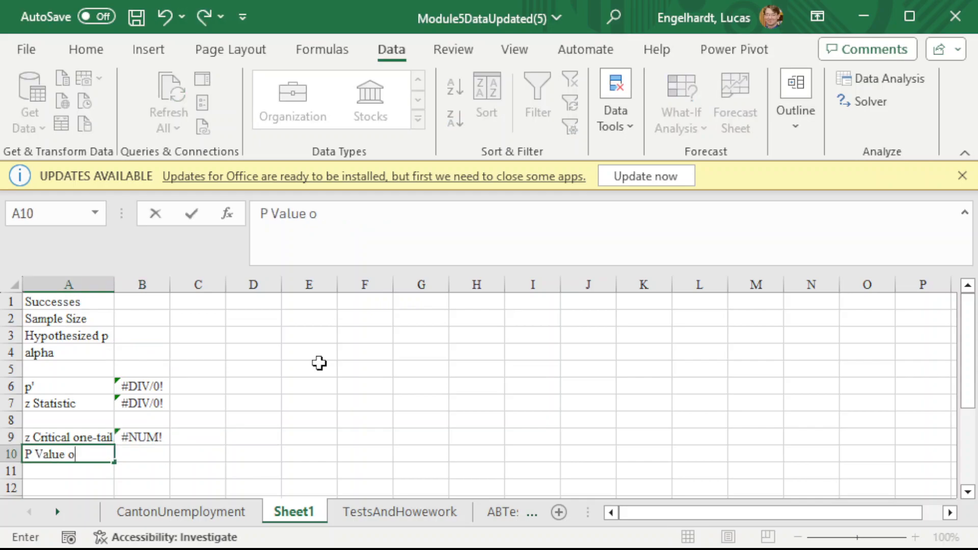
{"action": "type", "text": "ne-tail"}
{"action": "key", "text": "Tab"}
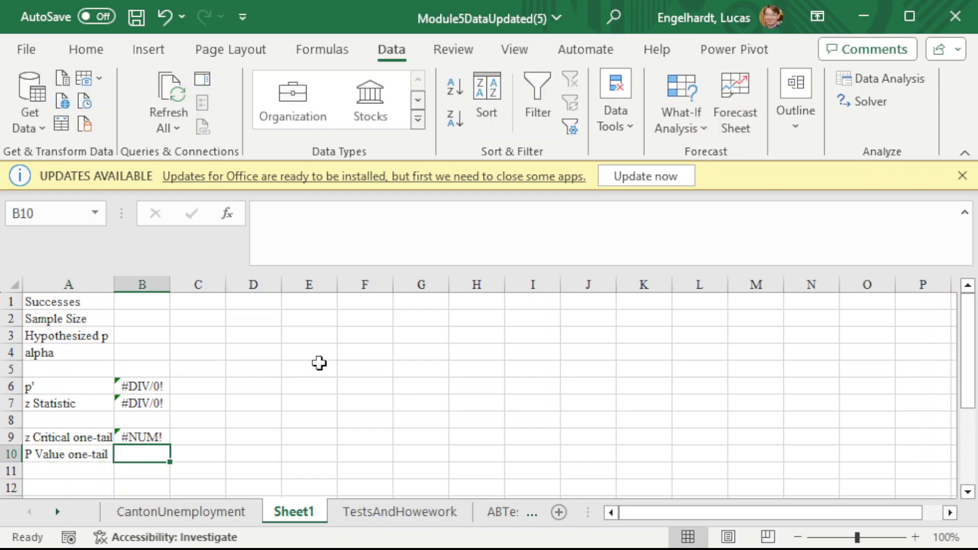
{"action": "type", "text": "="}
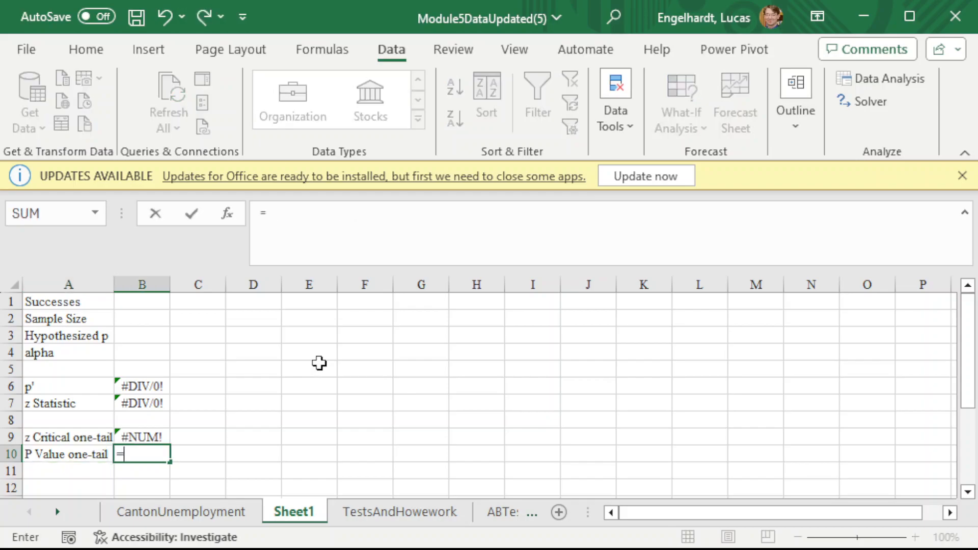
{"action": "type", "text": "norm.dist("}
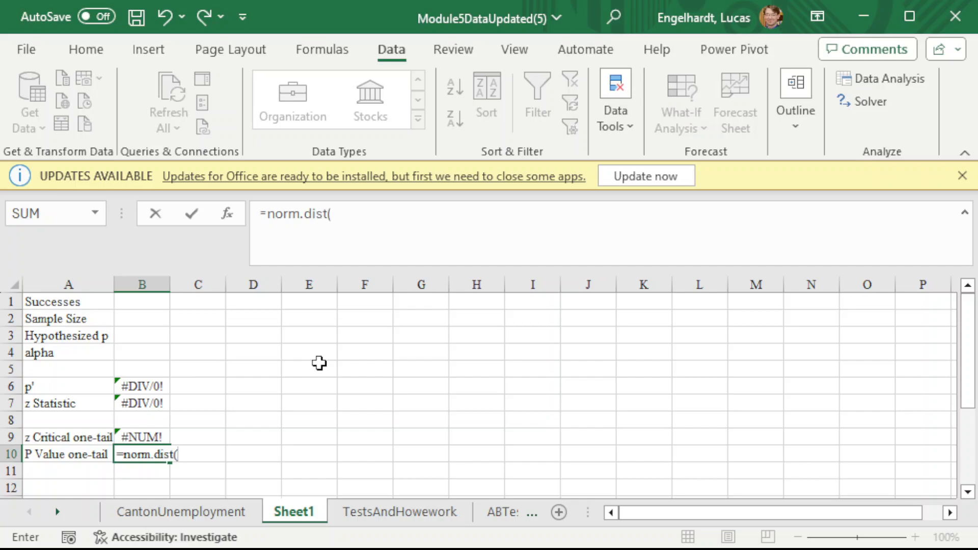
{"action": "key", "text": "Up"}
{"action": "key", "text": "Up"}
{"action": "key", "text": "Up"}
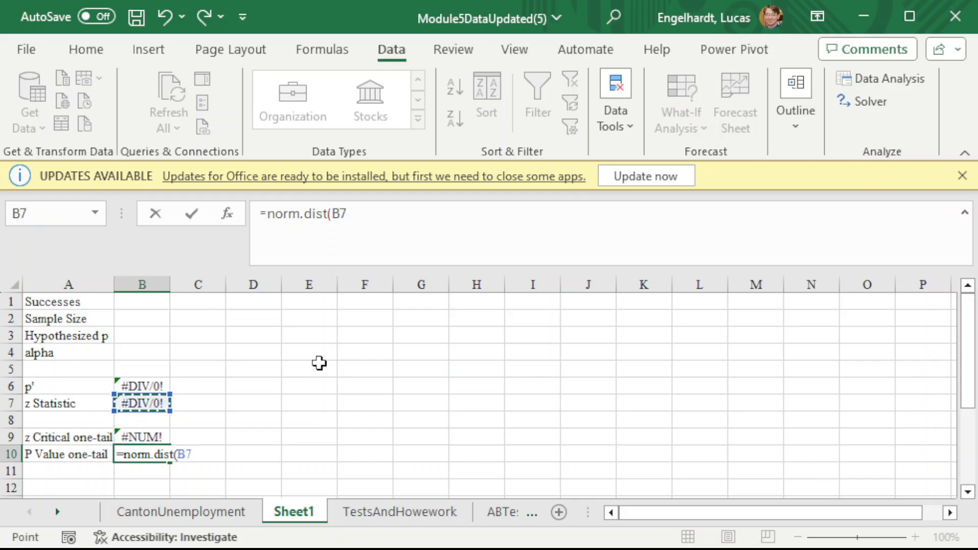
{"action": "type", "text": ","}
{"action": "key", "text": "BackSpace"}
{"action": "key", "text": "BackSpace"}
{"action": "key", "text": "BackSpace"}
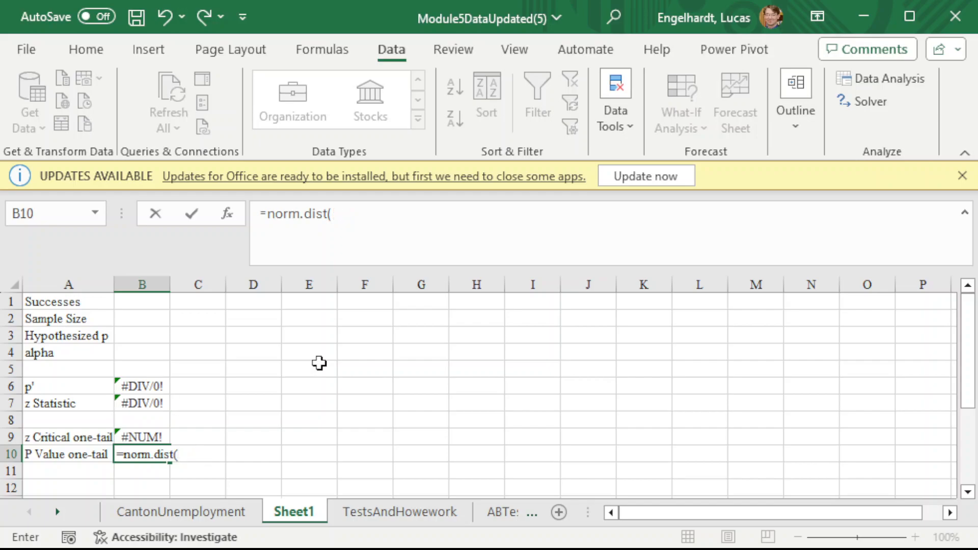
- Use the negative absolute value of the z statistic, -ABS(B7), as the first NORM.DIST argument in B10
{"action": "type", "text": "-abs"}
{"action": "key", "text": "BackSpace"}
{"action": "key", "text": "BackSpace"}
{"action": "type", "text": "bs("}
{"action": "key", "text": "Up"}
{"action": "key", "text": "Up"}
{"action": "key", "text": "Up"}
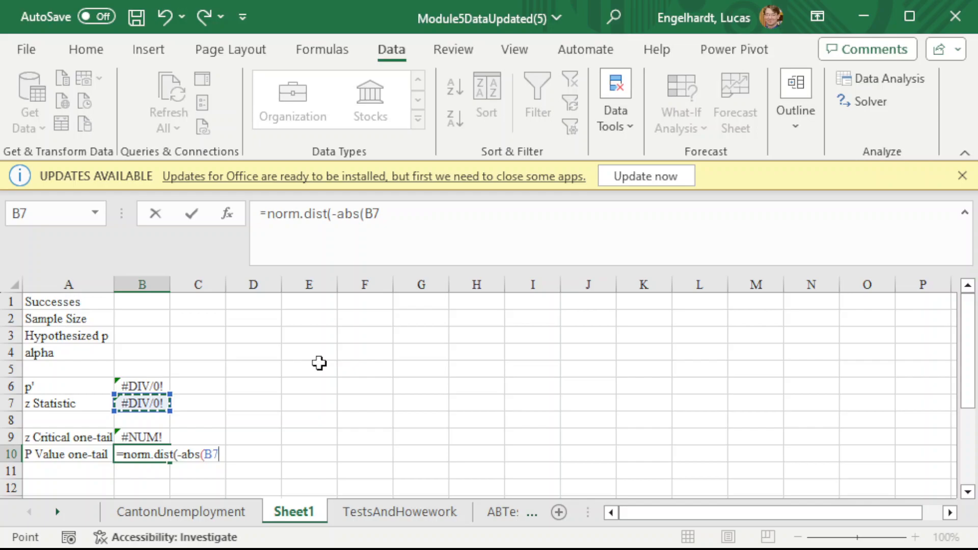
{"action": "type", "text": ")"}
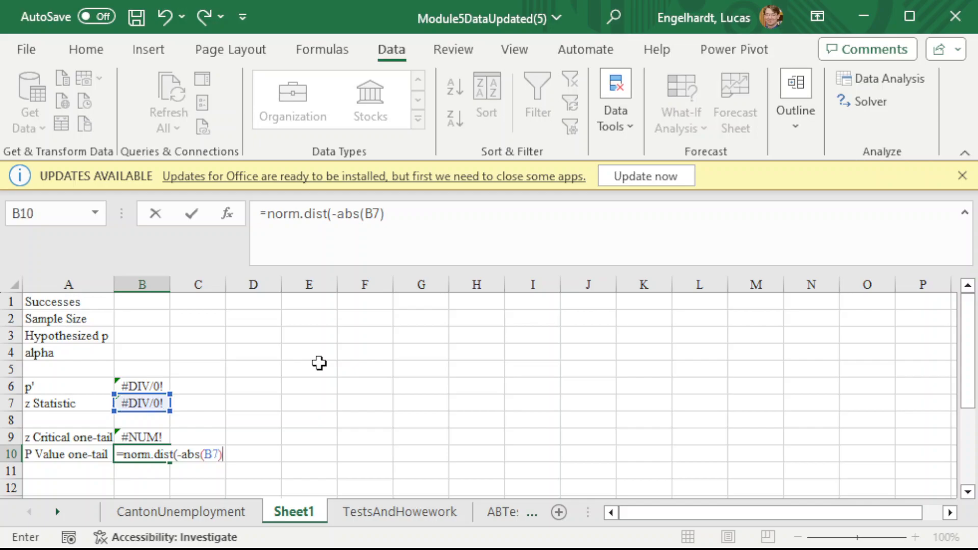
{"action": "type", "text": ","}
- Finish the B10 NORM.DIST formula with mean 0, standard deviation 1 and cumulative TRUE
{"action": "type", "text": "0,1,TRUE"}
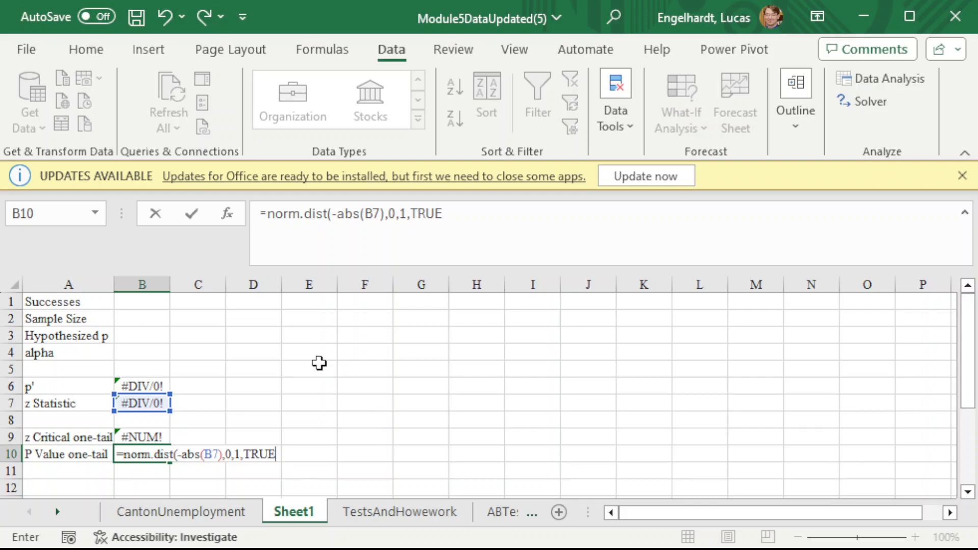
{"action": "type", "text": ")"}
{"action": "key", "text": "Return"}
{"action": "key", "text": "Up"}
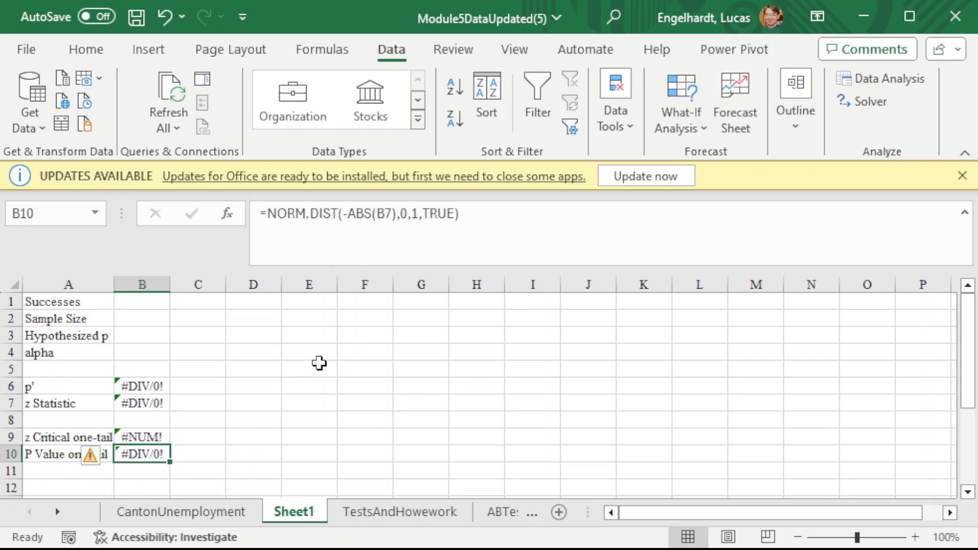
- Label cell A11 as z Critical two-tail, reusing the one-tail critical label text
{"action": "key", "text": "Down"}
{"action": "key", "text": "Left"}
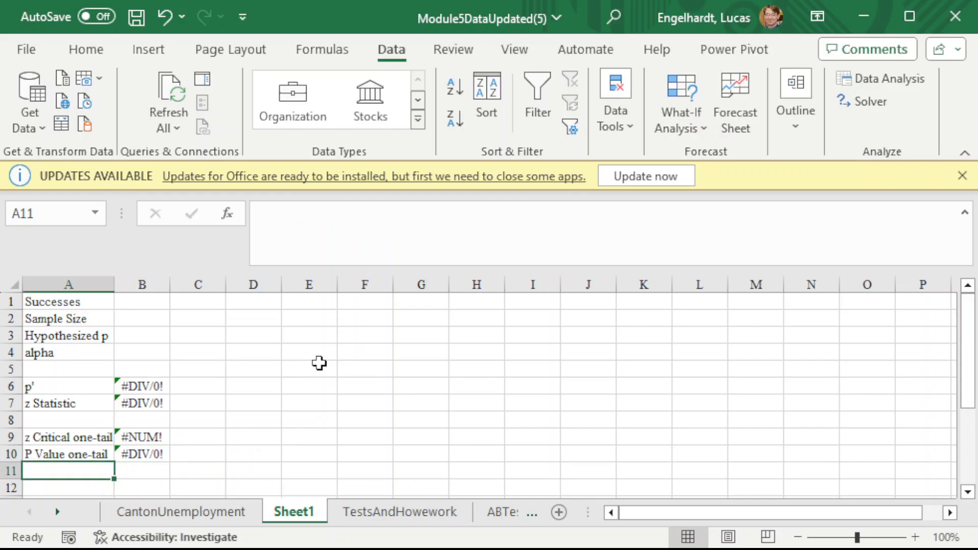
{"action": "type", "text": "z Critical one-tail"}
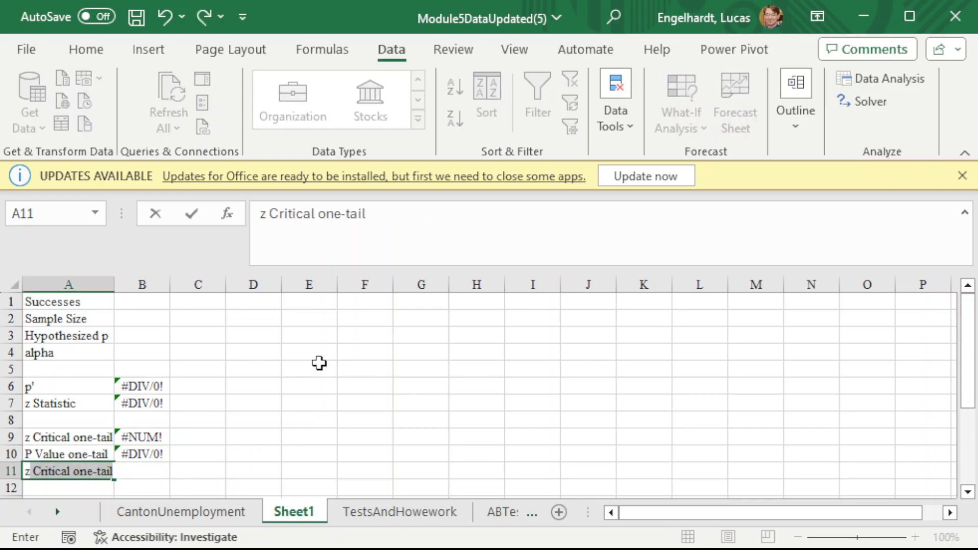
{"action": "key", "text": "ctrl+Return"}
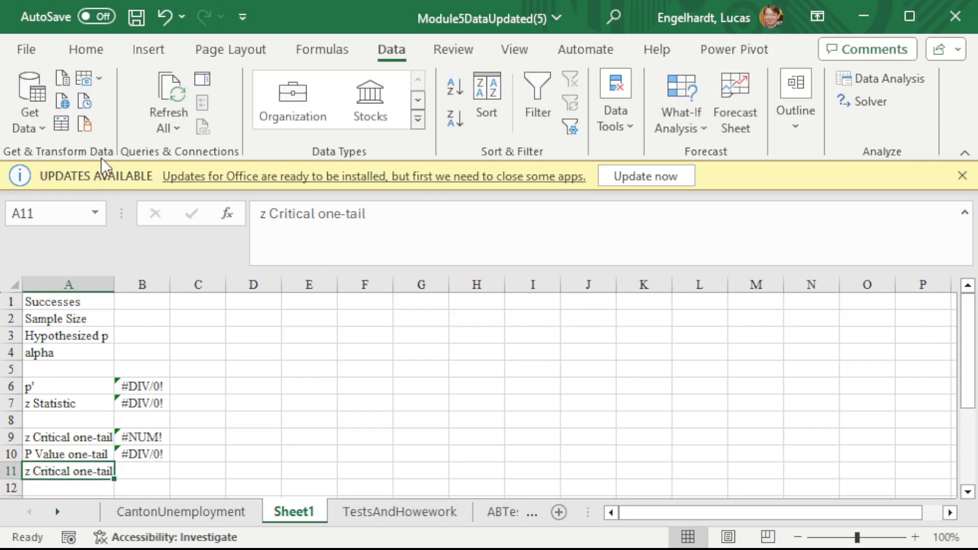
{"action": "left_click", "coordinate": [341, 214]}
{"action": "key", "text": "BackSpace"}
{"action": "key", "text": "BackSpace"}
{"action": "key", "text": "BackSpace"}
{"action": "type", "text": "two"}
{"action": "key", "text": "Tab"}
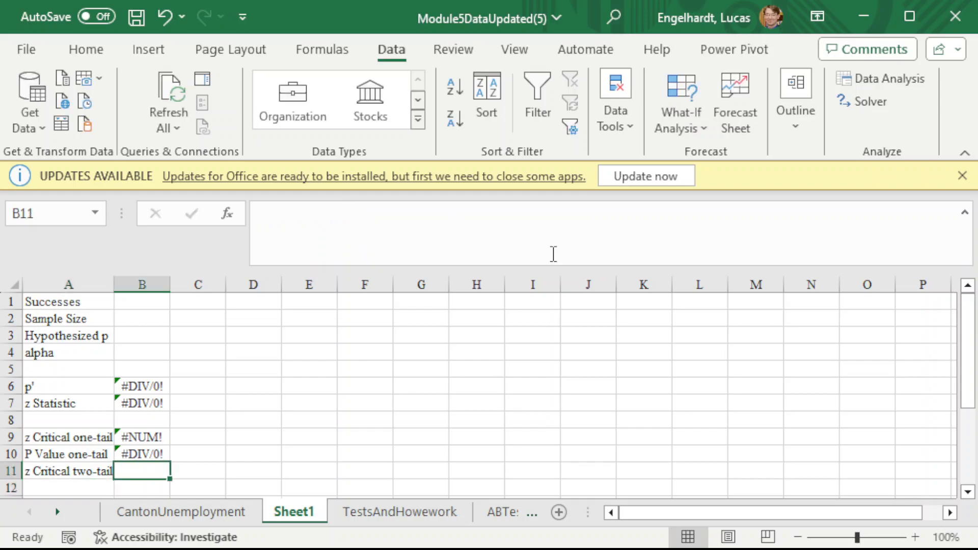
- Begin the two-tail critical value formula in B11 as ABS(NORM.INV( with half of alpha, B4/2, as the probability
{"action": "type", "text": "=ab"}
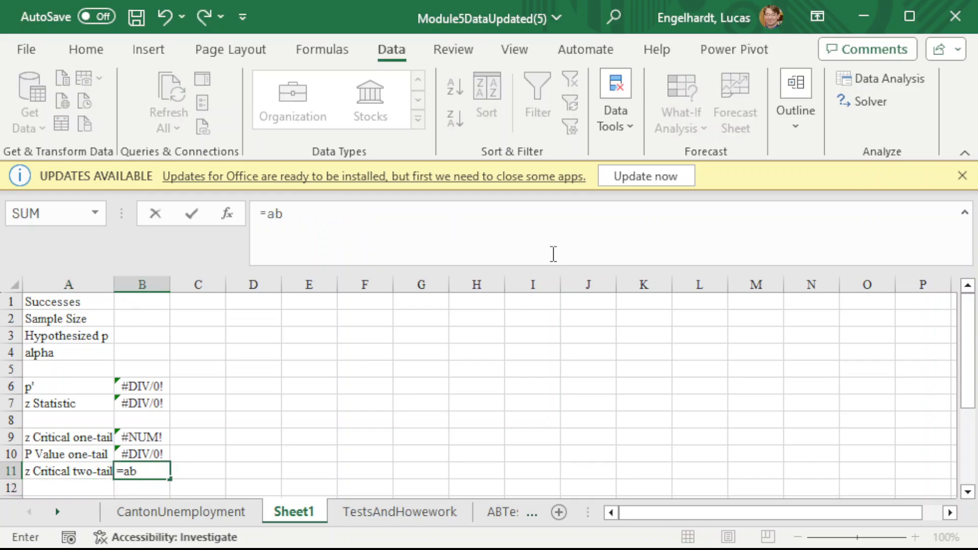
{"action": "type", "text": "s(norm.iv"}
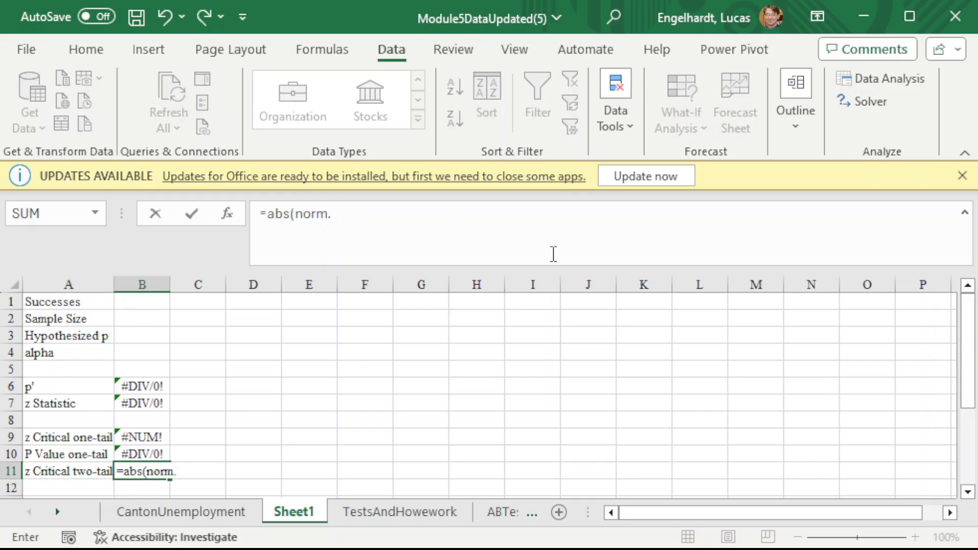
{"action": "key", "text": "BackSpace"}
{"action": "type", "text": "nv("}
{"action": "key", "text": "Up"}
{"action": "key", "text": "Up"}
{"action": "key", "text": "Up"}
{"action": "key", "text": "Up"}
{"action": "key", "text": "Up"}
{"action": "key", "text": "Up"}
{"action": "key", "text": "Up"}
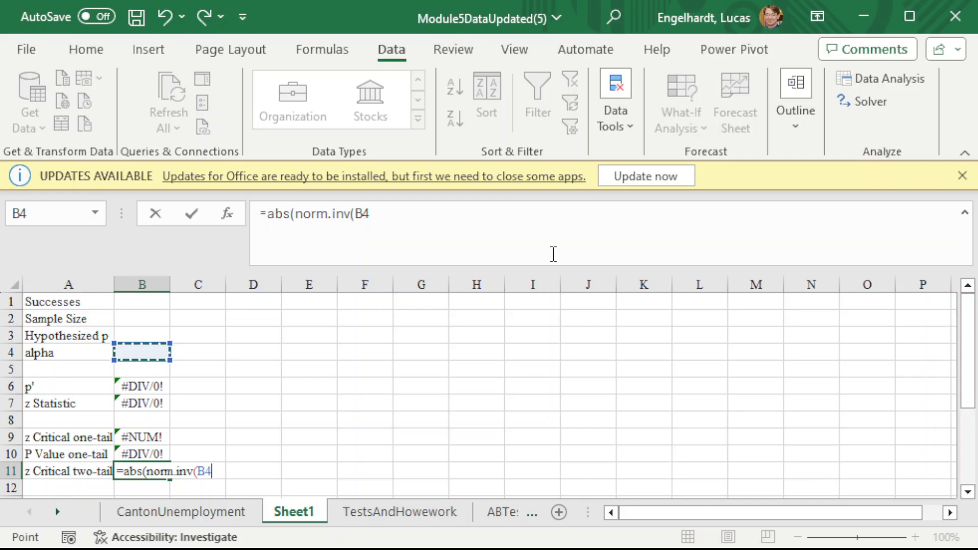
{"action": "type", "text": "/2"}
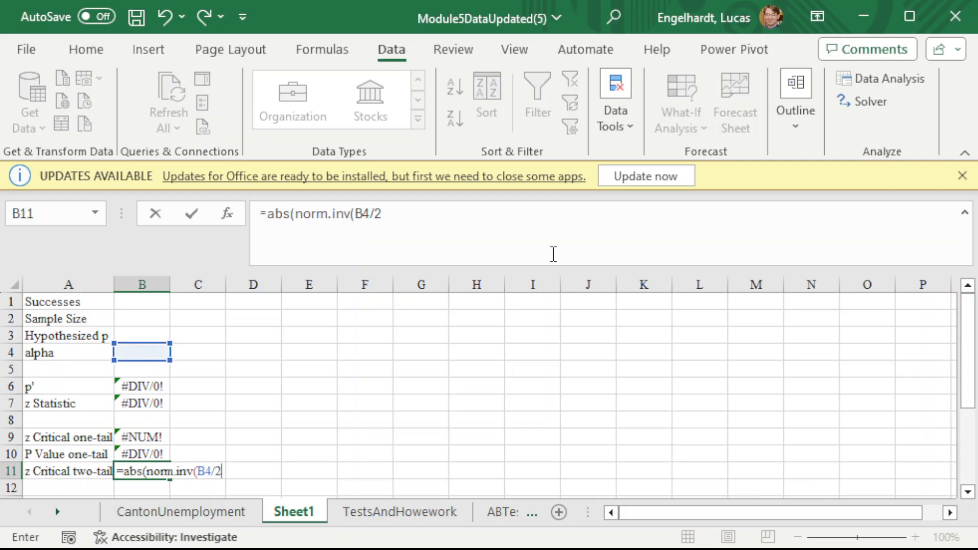
{"action": "type", "text": ",0,1)"}
- Finish the B11 formula with mean 0 and standard deviation 1, giving =ABS(NORM.INV(B4/2,0,1))
{"action": "key", "text": "Return"}
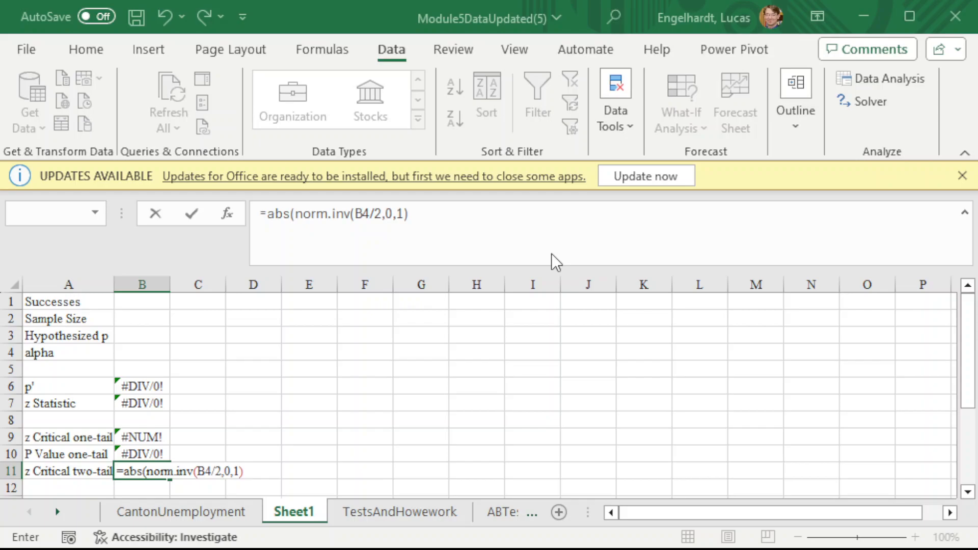
{"action": "key", "text": "Return"}
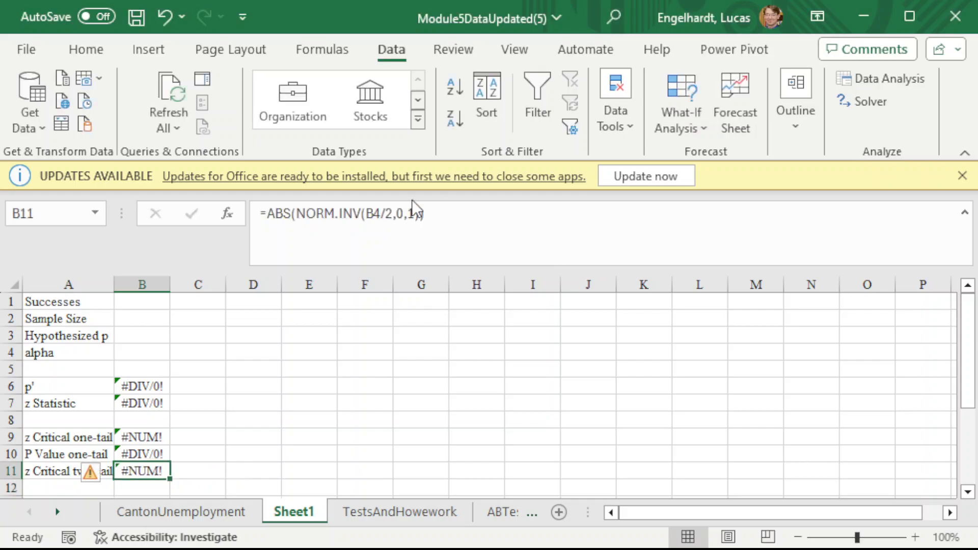
{"action": "left_click_drag", "start_coordinate": [430, 213], "coordinate": [415, 211]}
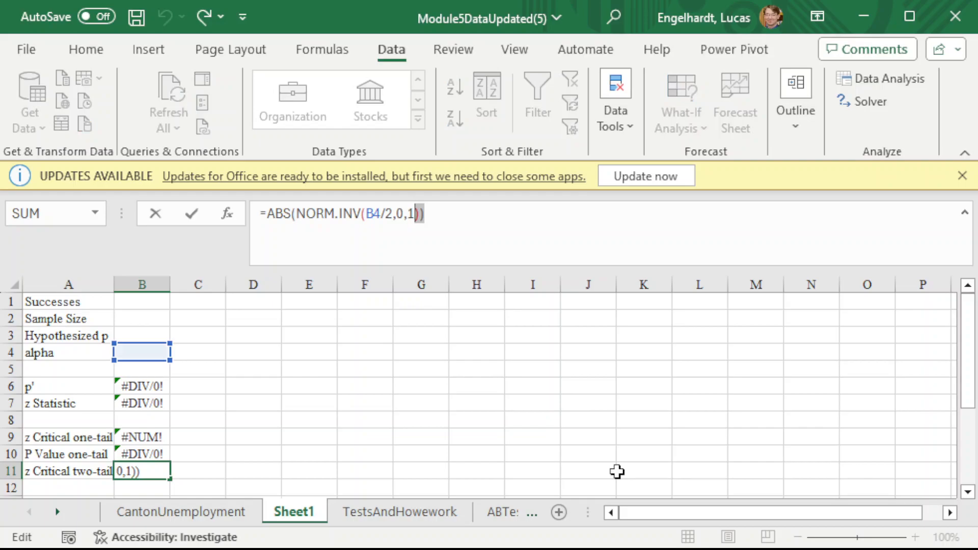
{"action": "key", "text": "Return"}
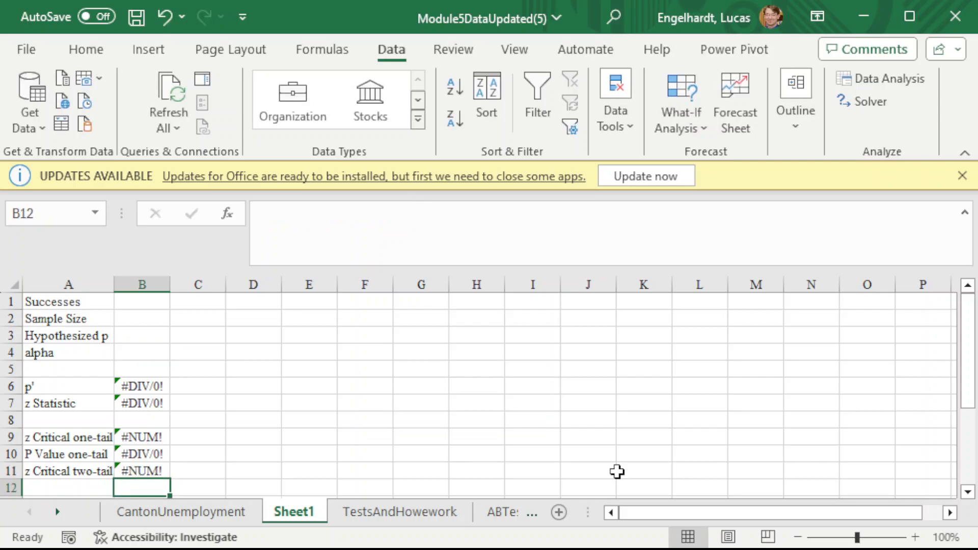
- Dismiss the Office update notice and label cell A12 as P Value two-tail
{"action": "left_click", "coordinate": [962, 176]}
{"action": "left_click", "coordinate": [65, 460]}
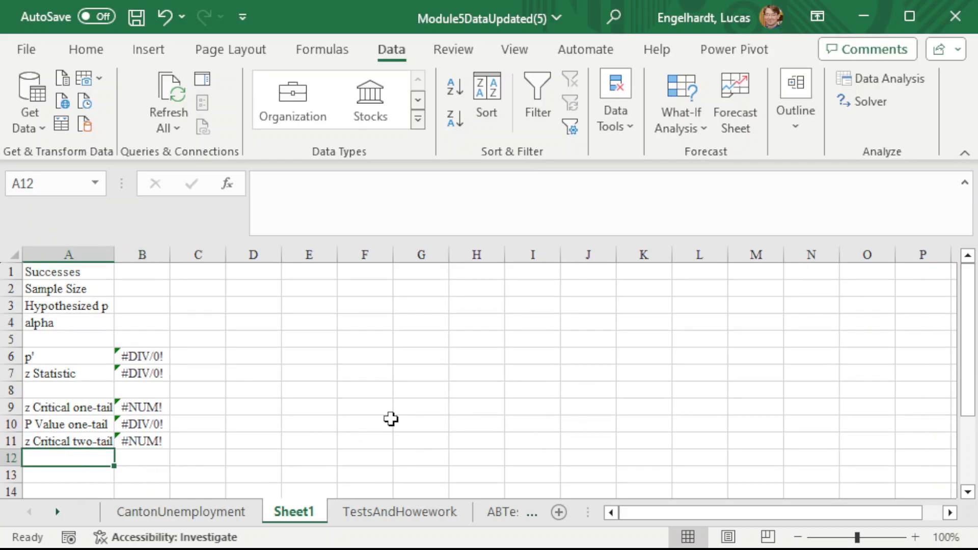
{"action": "type", "text": "P Vla"}
{"action": "key", "text": "BackSpace"}
{"action": "key", "text": "BackSpace"}
{"action": "key", "text": "BackSpace"}
{"action": "key", "text": "BackSpace"}
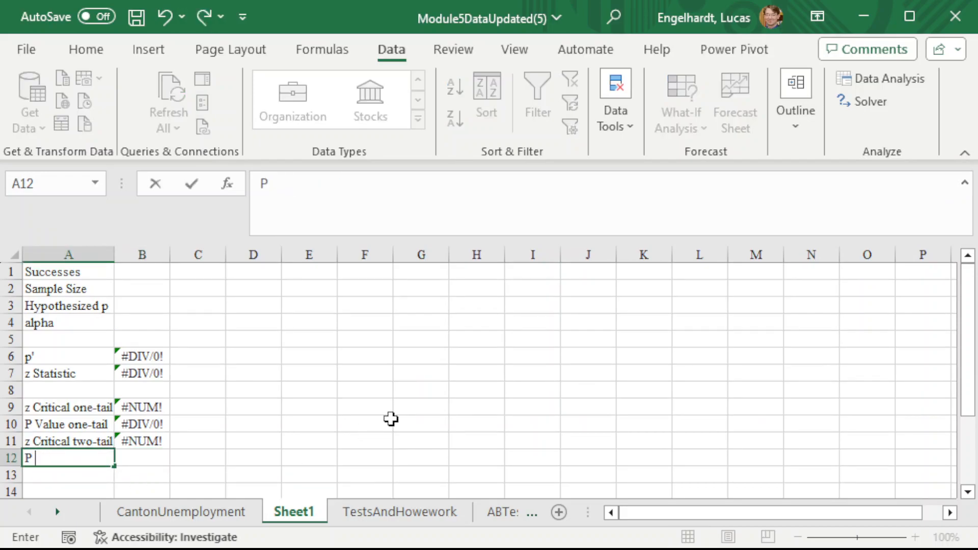
{"action": "type", "text": "Value two"}
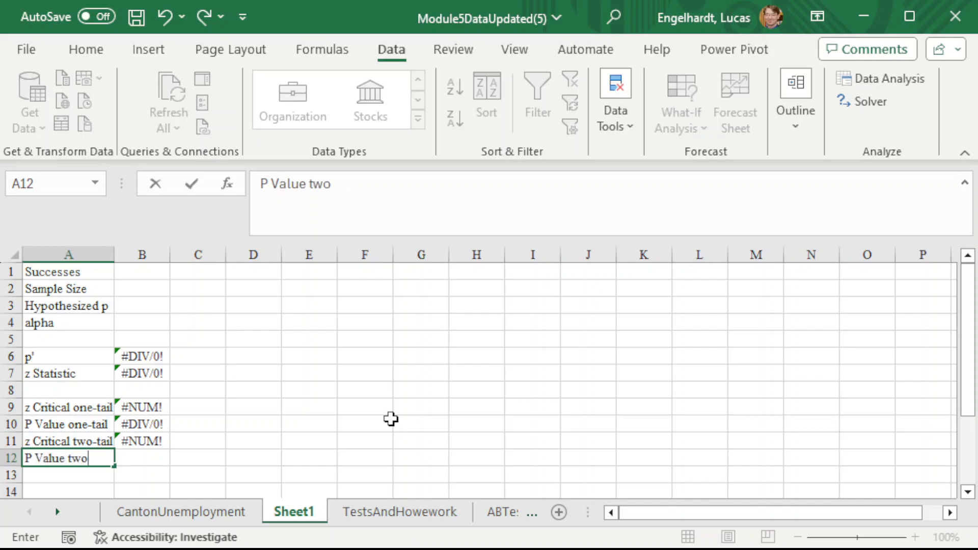
{"action": "type", "text": "-tail"}
- Calculate the two-tail P value in B12 as twice the one-tail P value, =2*B10
{"action": "key", "text": "Tab"}
{"action": "type", "text": "=2*"}
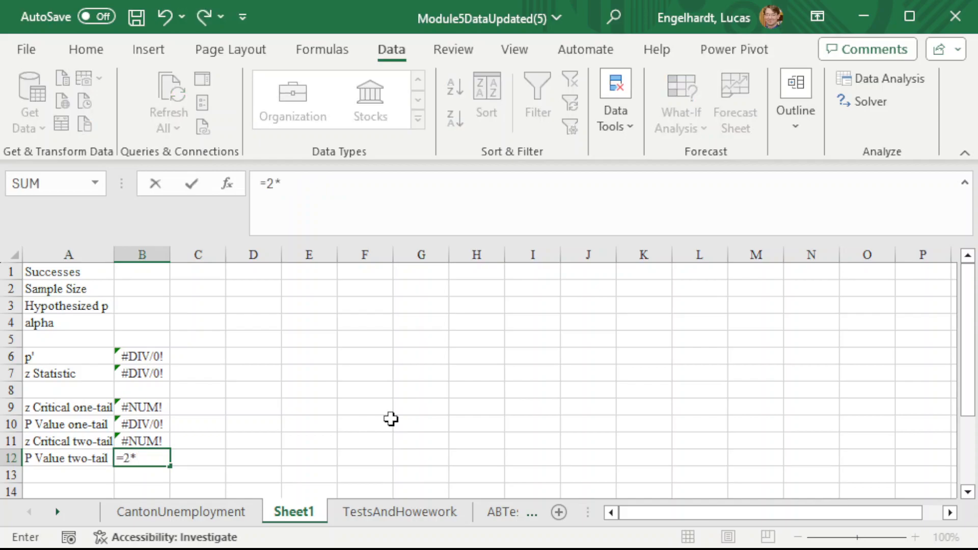
{"action": "key", "text": "Up"}
{"action": "key", "text": "Up"}
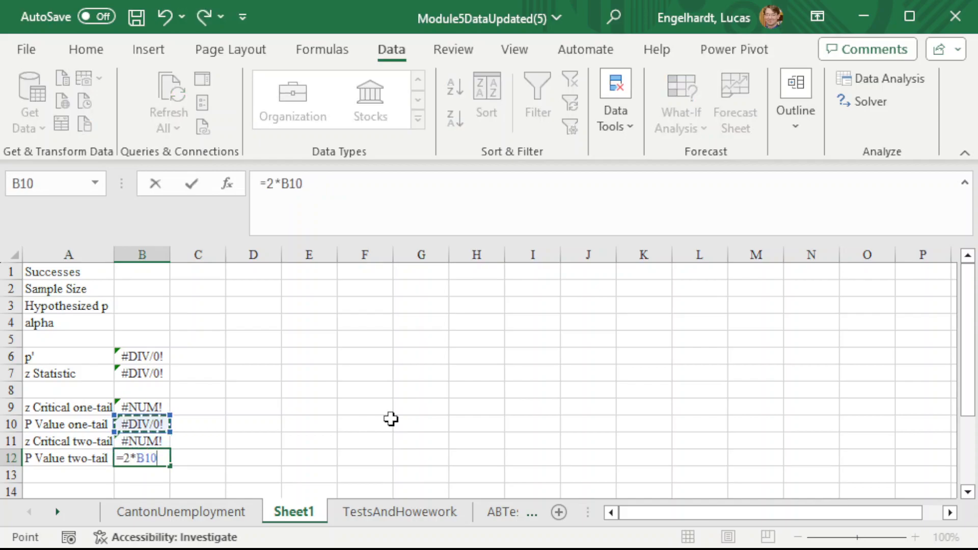
{"action": "key", "text": "Return"}
{"action": "key", "text": "Up"}
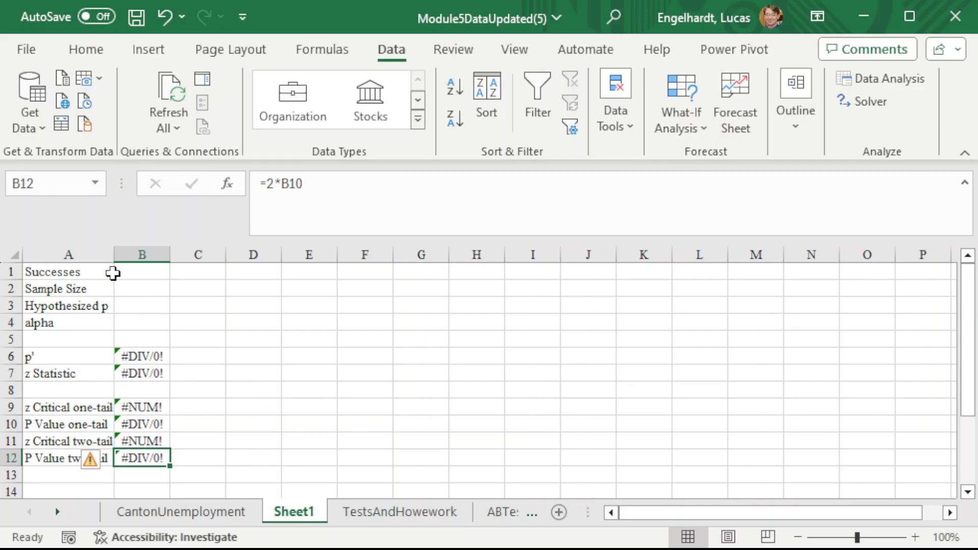
{"action": "left_click", "coordinate": [118, 283]}
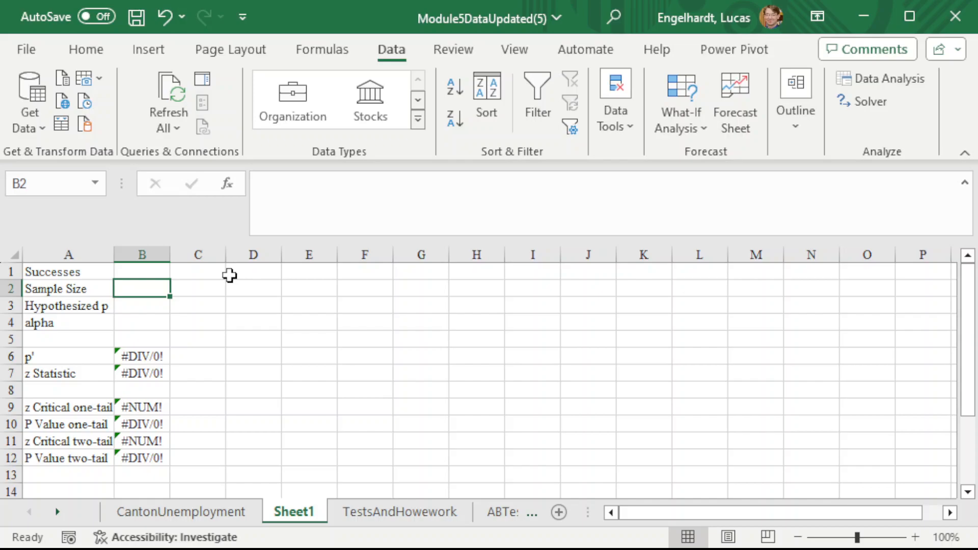
{"action": "key", "text": "Up"}
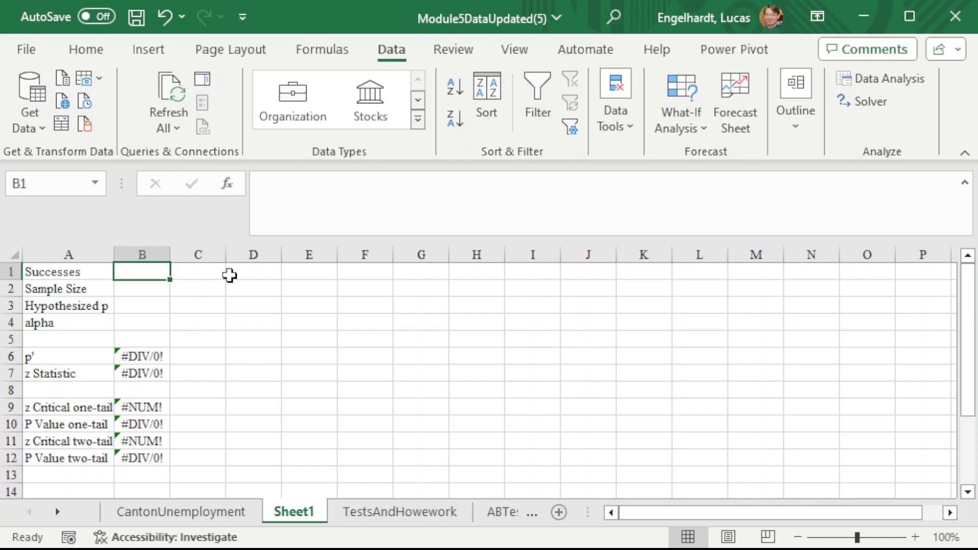
{"action": "type", "text": ".5"}
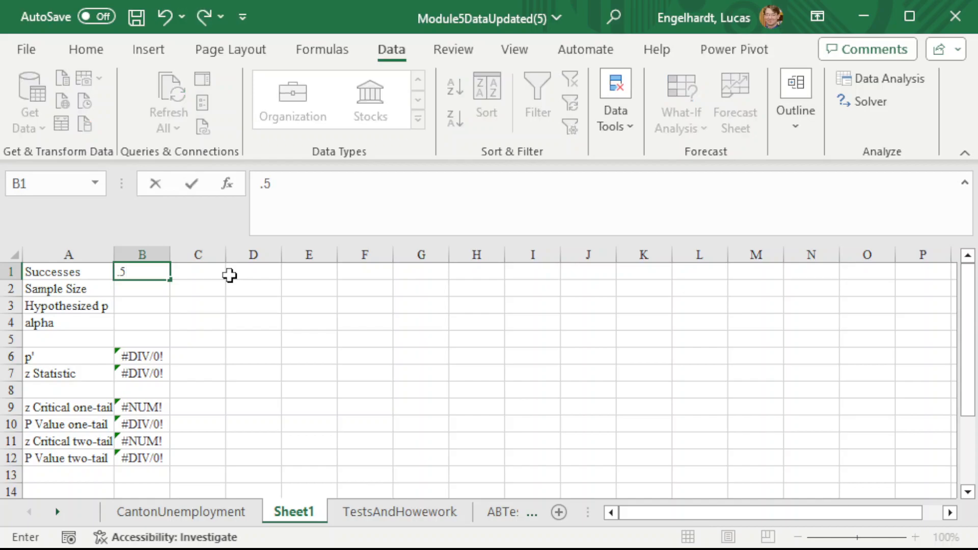
{"action": "key", "text": "BackSpace"}
{"action": "key", "text": "BackSpace"}
- Set the hypothesized p in B3 to .5 and alpha in B4 to .05
{"action": "key", "text": "Return"}
{"action": "key", "text": "Return"}
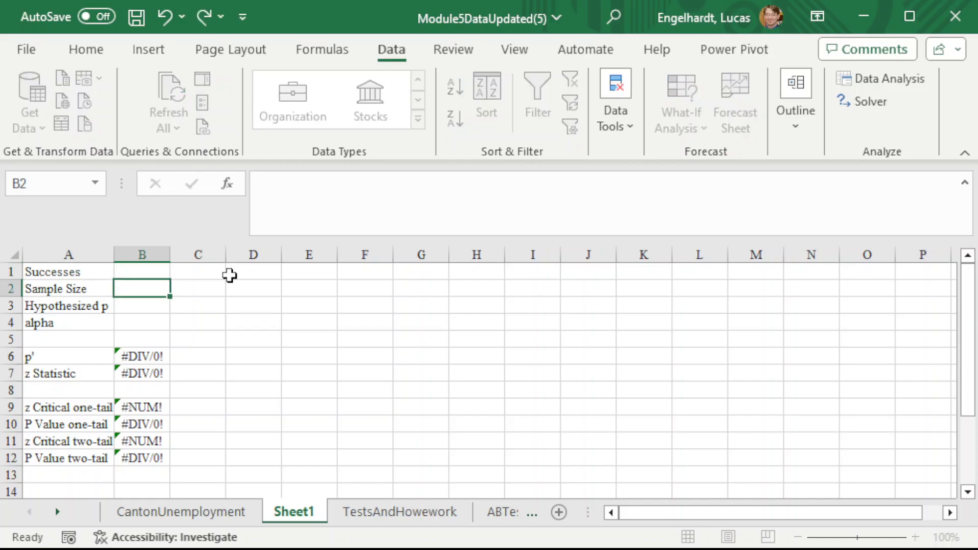
{"action": "type", "text": ".5"}
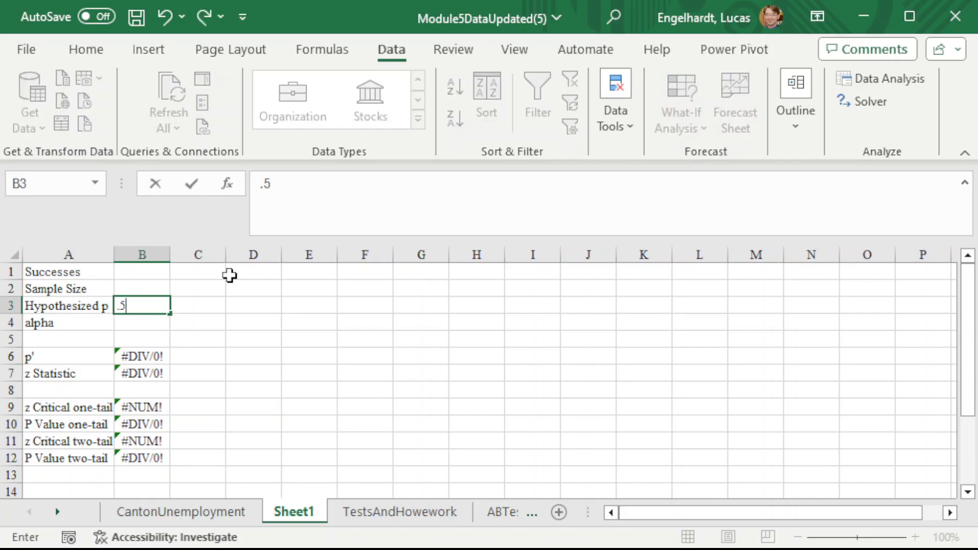
{"action": "key", "text": "Return"}
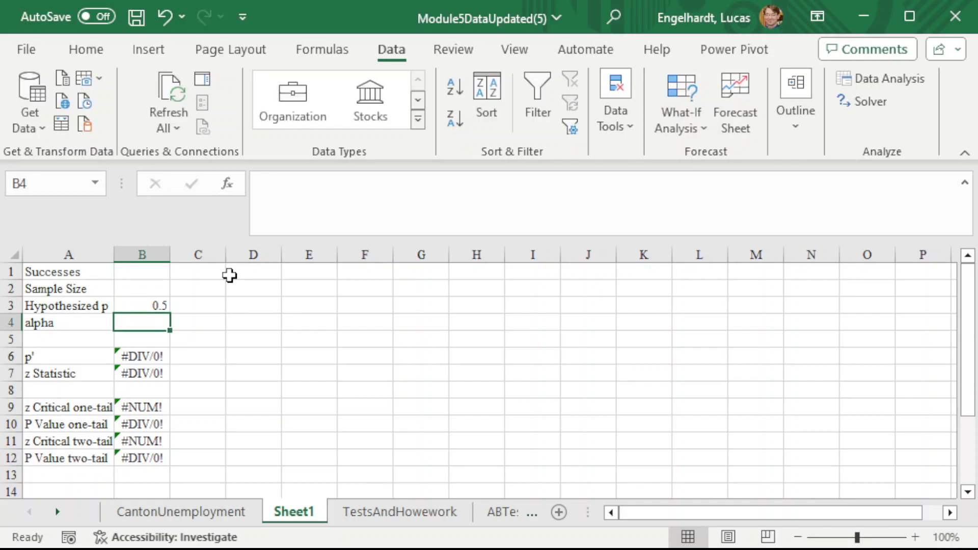
{"action": "type", "text": ".05"}
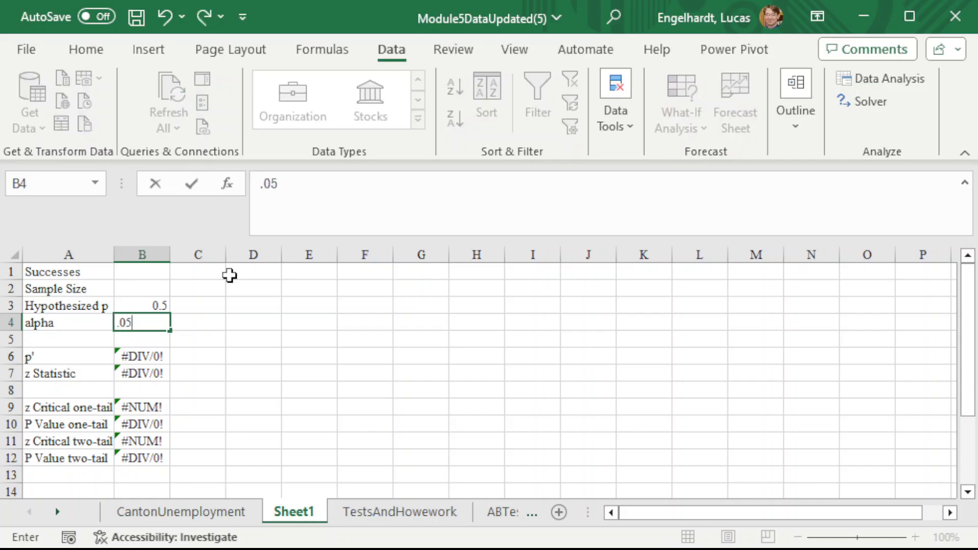
{"action": "key", "text": "Up"}
{"action": "key", "text": "Up"}
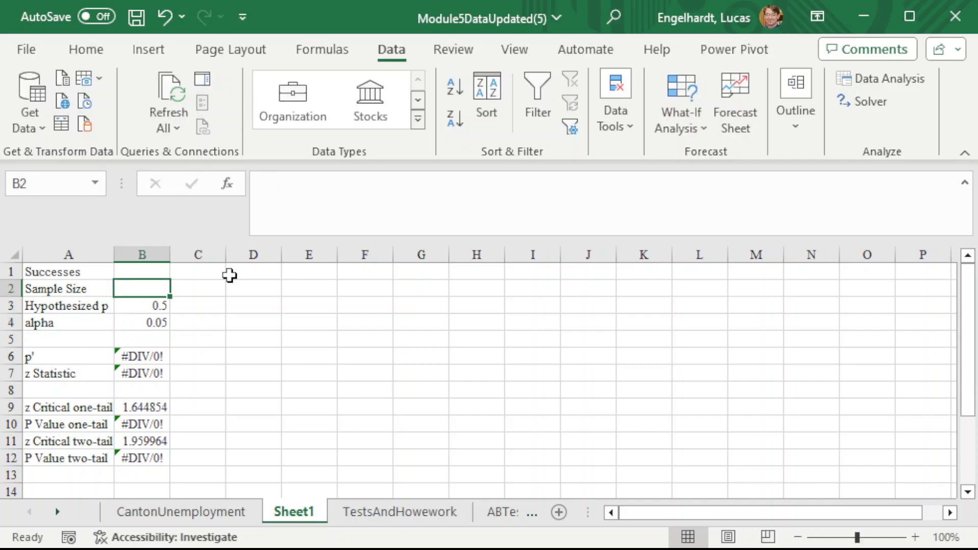
- Set the sample size in B2 to 300 and the number of successes in B1 to 160
{"action": "key", "text": "Up"}
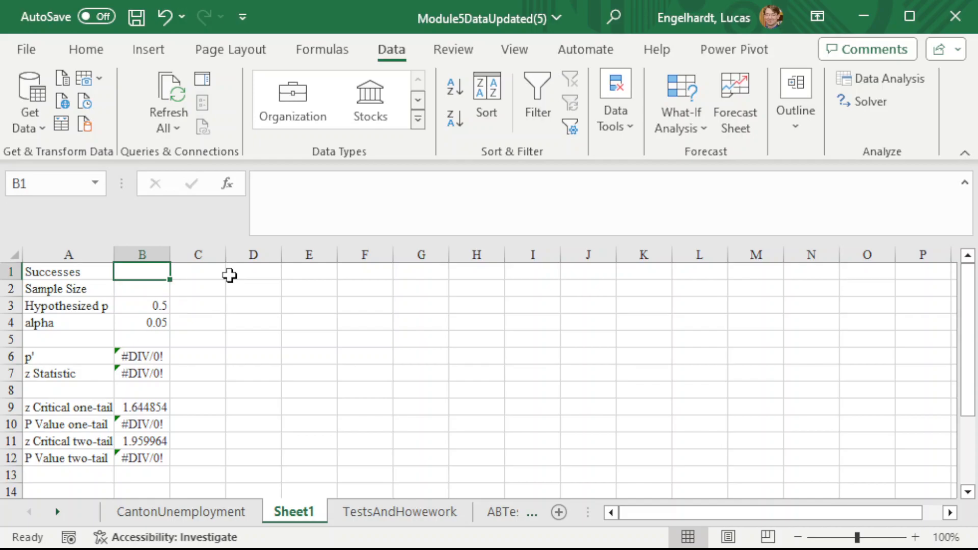
{"action": "key", "text": "Down"}
{"action": "type", "text": "300"}
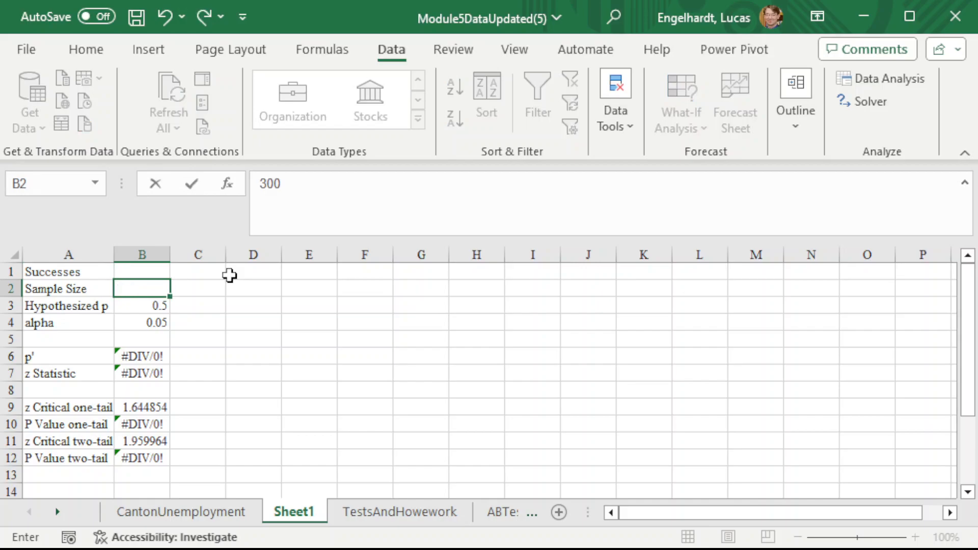
{"action": "key", "text": "Up"}
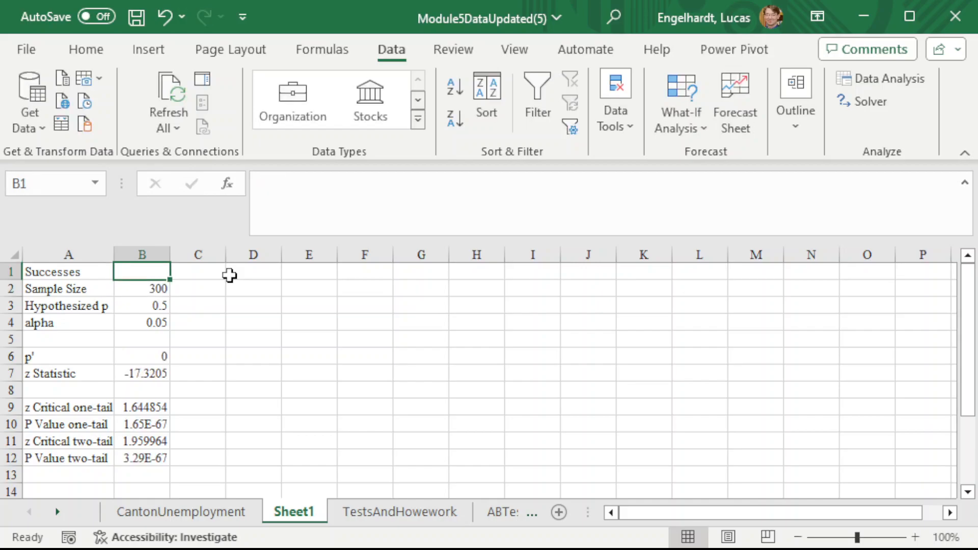
{"action": "type", "text": "160"}
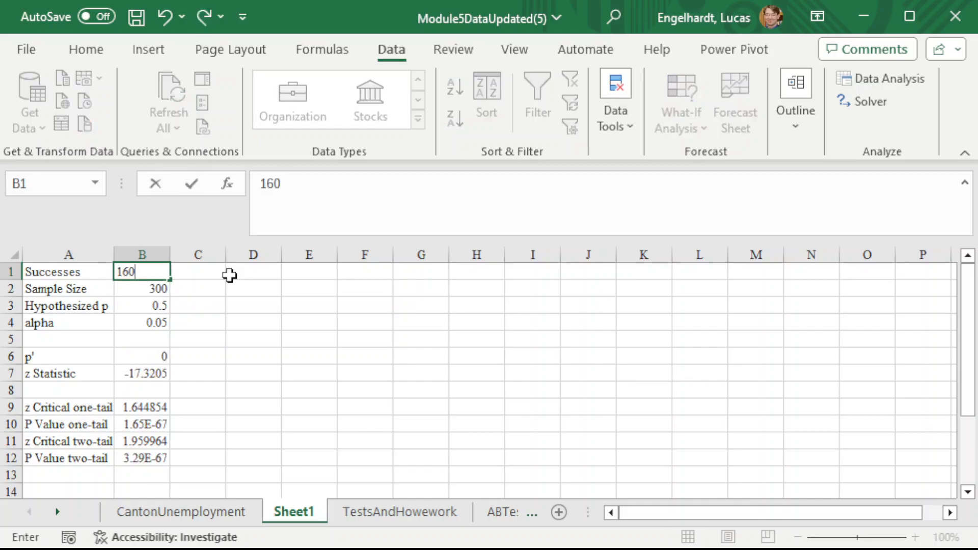
{"action": "key", "text": "Return"}
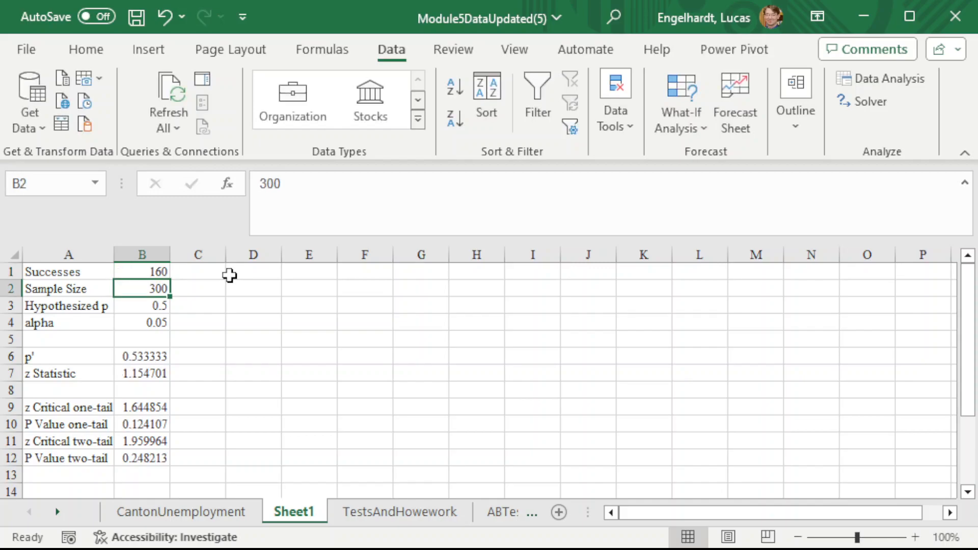
- Review the test inputs, the p' and z statistic formulas, and the two-tail critical value and P value cells
{"action": "key", "text": "Up"}
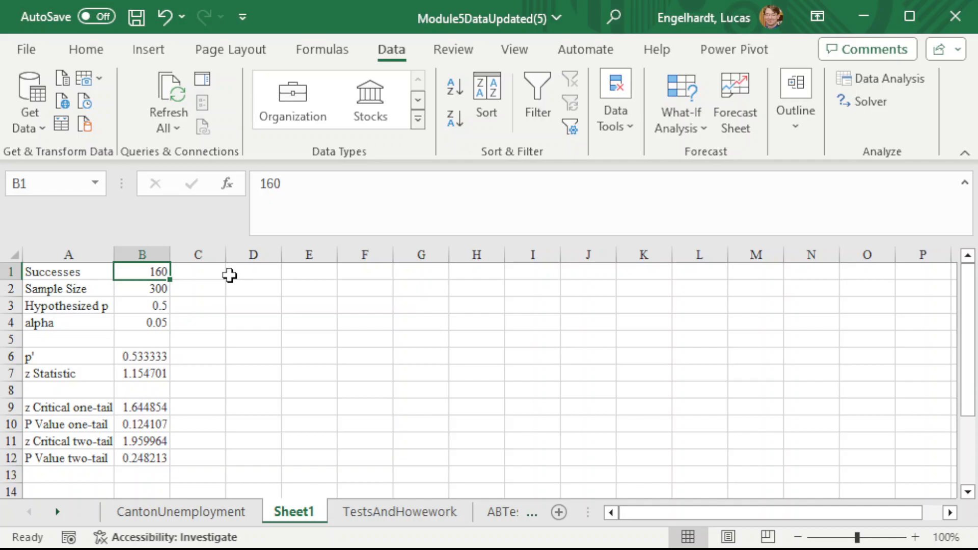
{"action": "key", "text": "Down"}
{"action": "key", "text": "Down"}
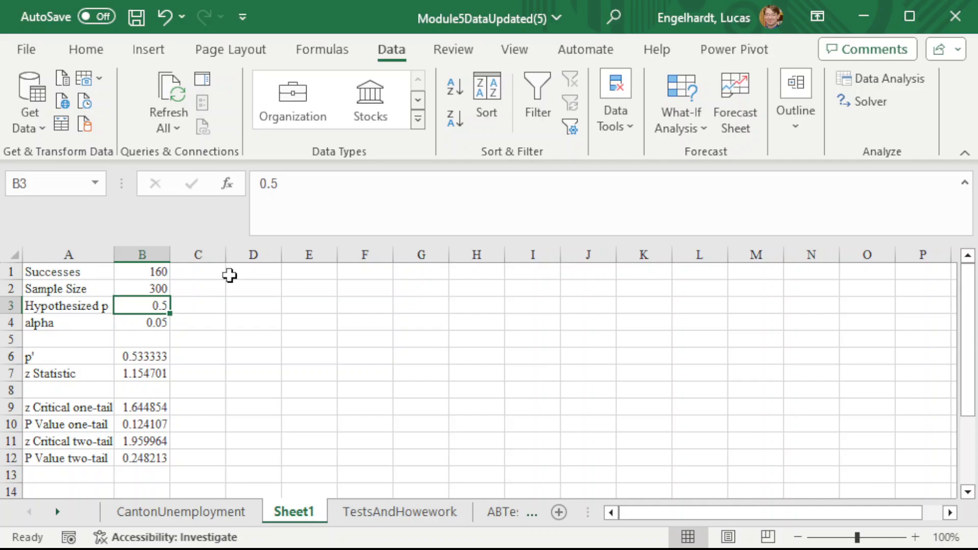
{"action": "key", "text": "Down"}
{"action": "key", "text": "Down"}
{"action": "key", "text": "Down"}
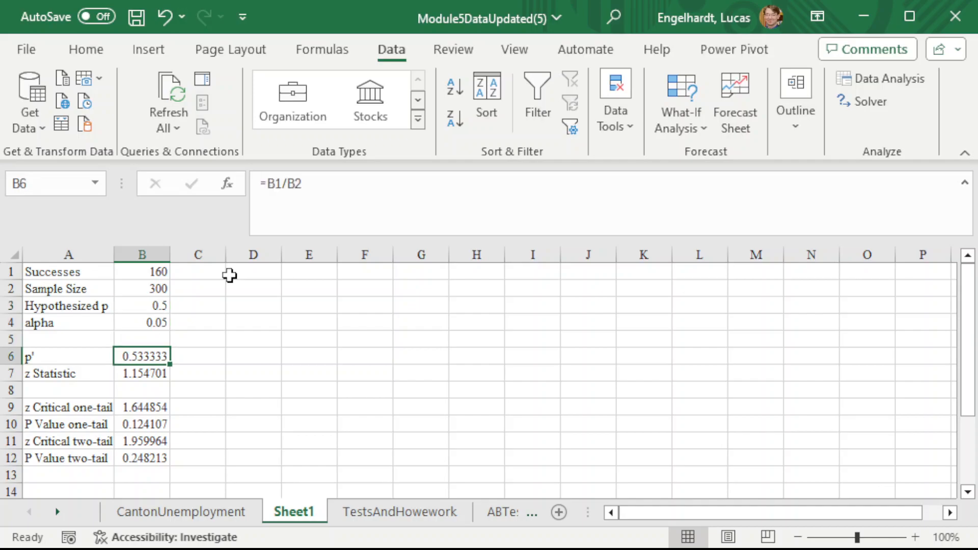
{"action": "key", "text": "Left"}
{"action": "key", "text": "Right"}
{"action": "key", "text": "Down"}
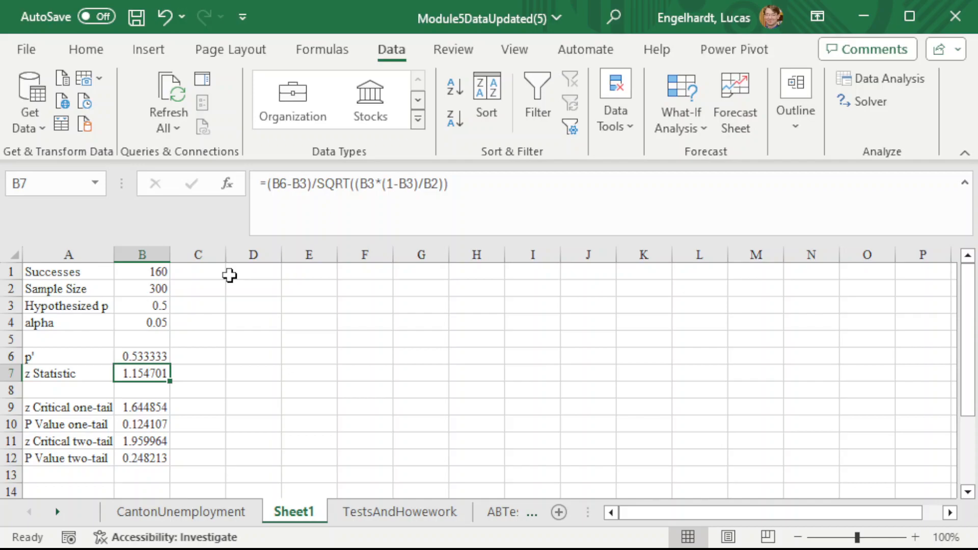
{"action": "key", "text": "Up"}
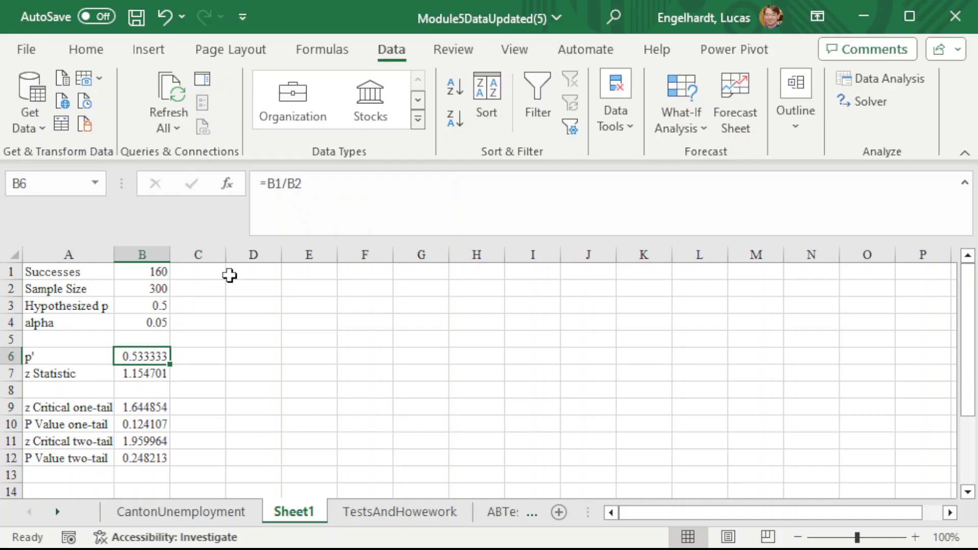
{"action": "key", "text": "Down"}
{"action": "key", "text": "Down"}
{"action": "key", "text": "Down"}
{"action": "key", "text": "Down"}
{"action": "key", "text": "Down"}
{"action": "key", "text": "Left"}
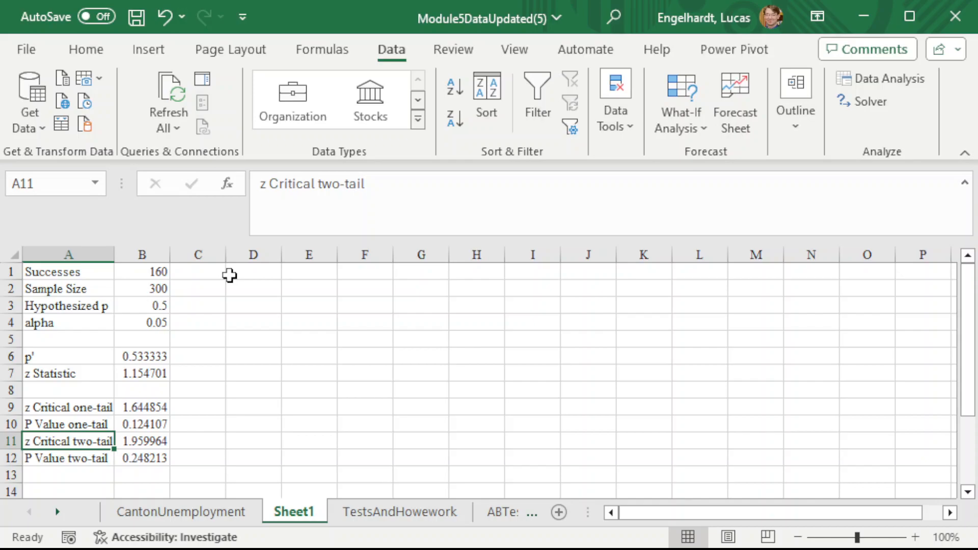
{"action": "key", "text": "Down"}
{"action": "key", "text": "Right"}
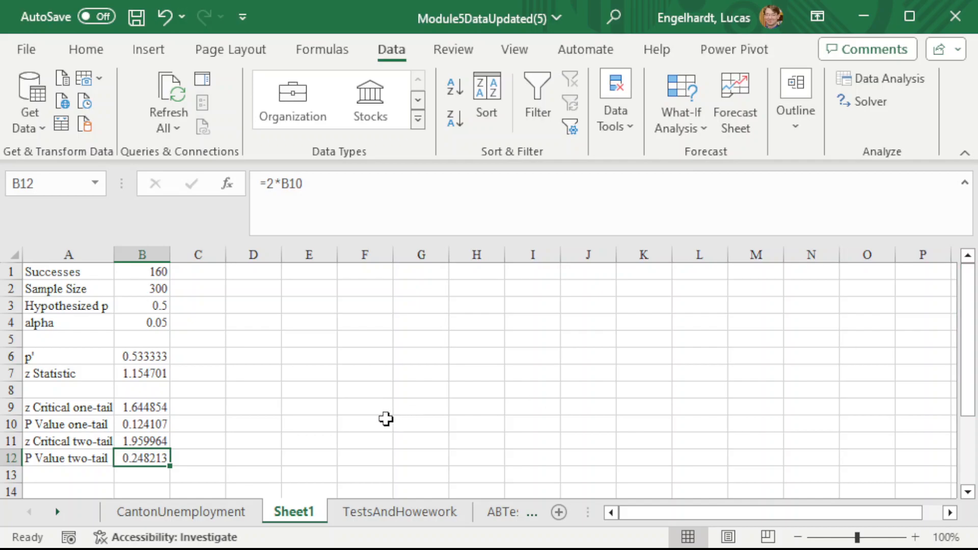
- Switch to the TestsAndHowework worksheet
{"action": "left_click", "coordinate": [381, 512]}
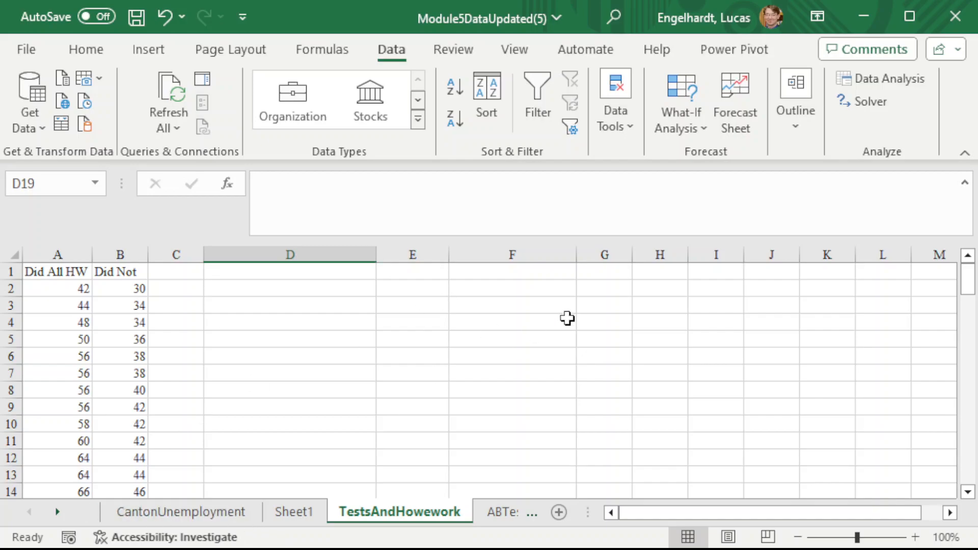
- Compare the t-test options in Data Analysis and start the t-Test: Two-Sample Assuming Unequal Variances
{"action": "left_click", "coordinate": [886, 87]}
{"action": "left_click", "coordinate": [570, 243]}
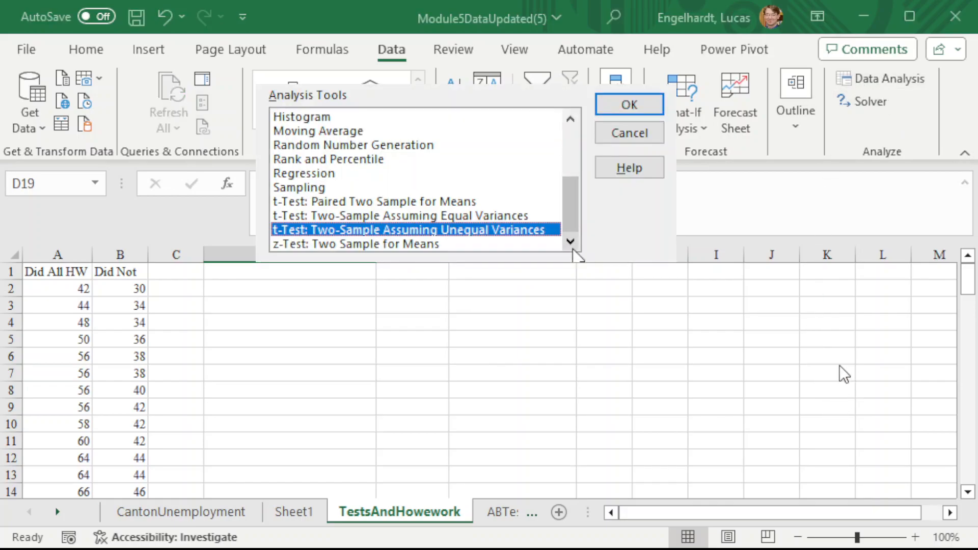
{"action": "left_click", "coordinate": [355, 204]}
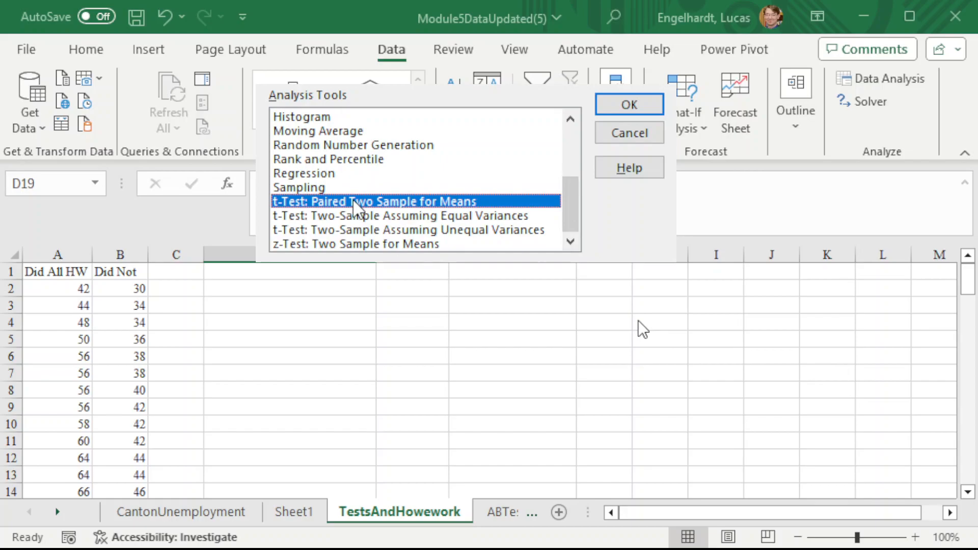
{"action": "left_click", "coordinate": [326, 218]}
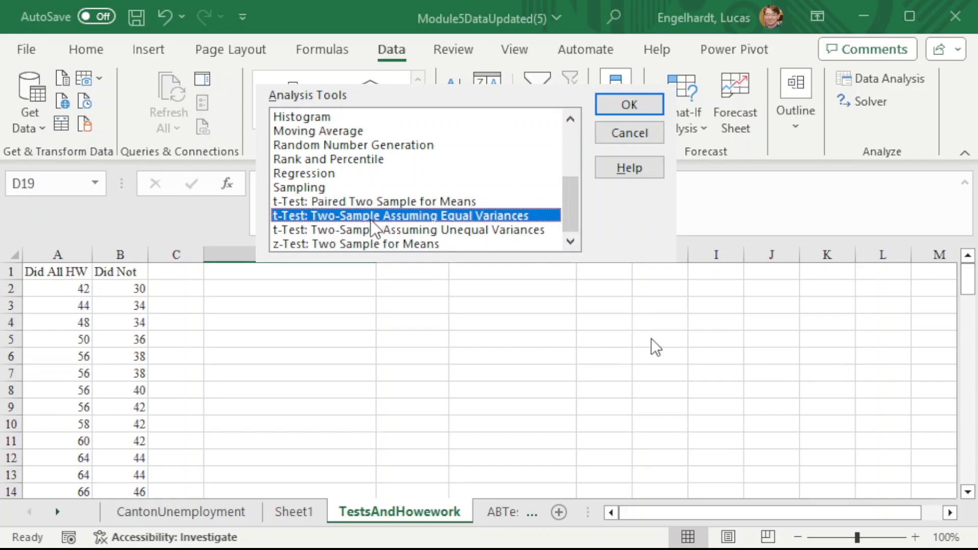
{"action": "left_click", "coordinate": [353, 231]}
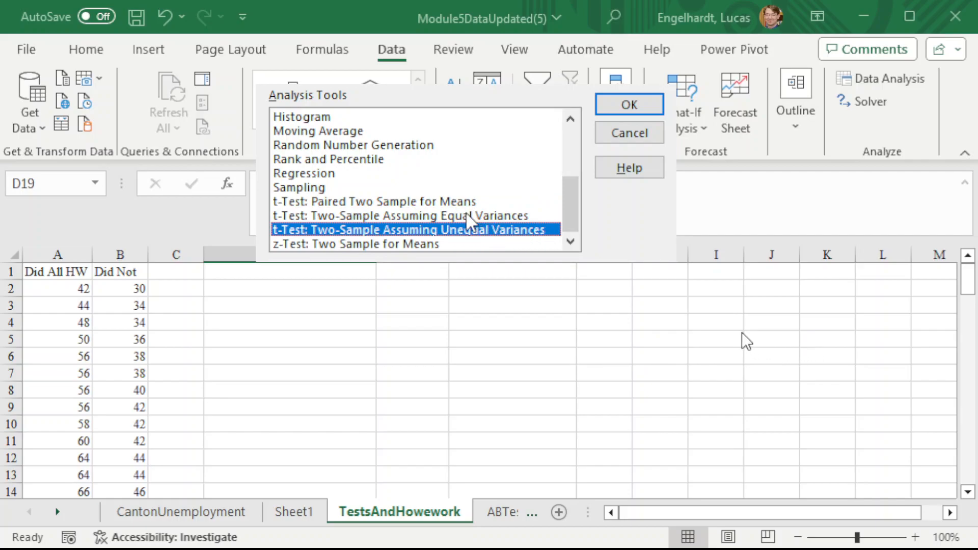
{"action": "left_click", "coordinate": [321, 203]}
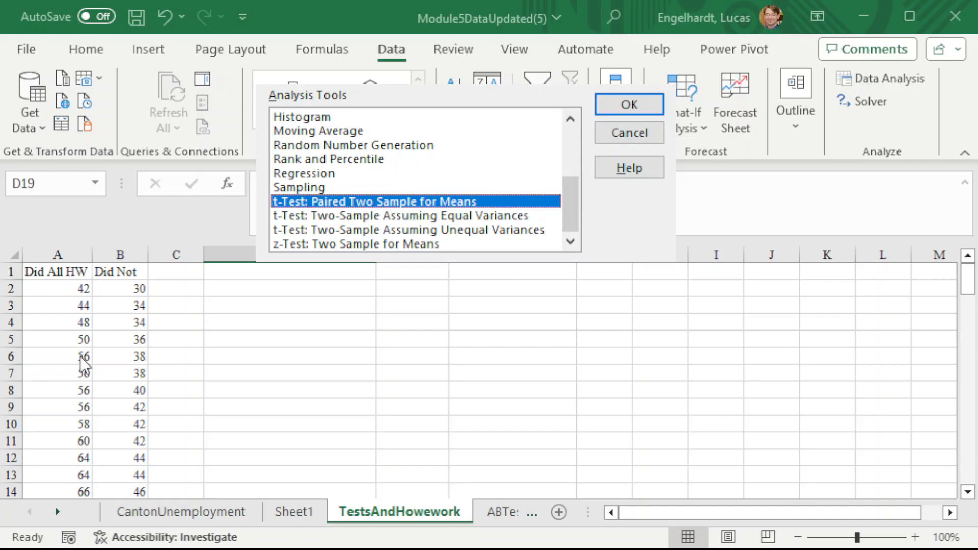
{"action": "left_click", "coordinate": [497, 217]}
{"action": "left_click", "coordinate": [497, 230]}
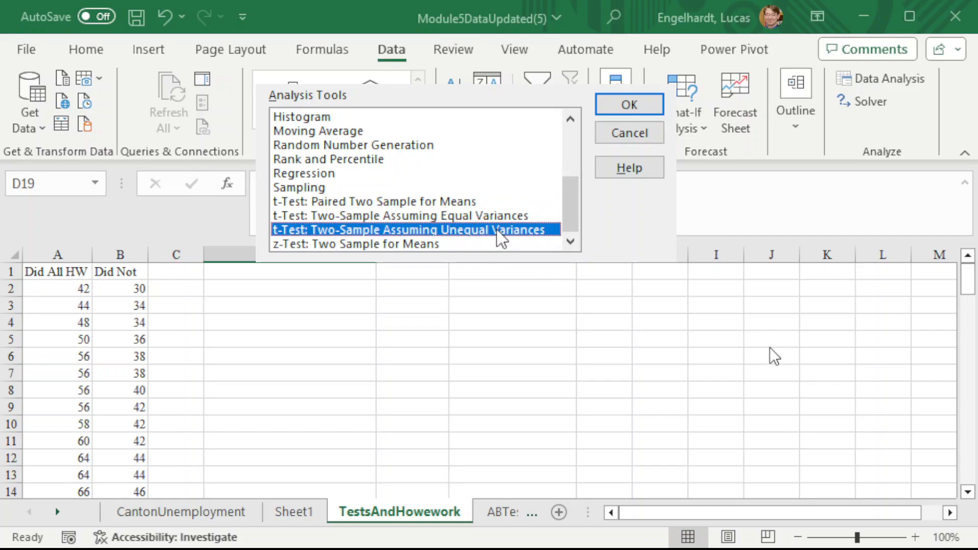
{"action": "left_click", "coordinate": [479, 218]}
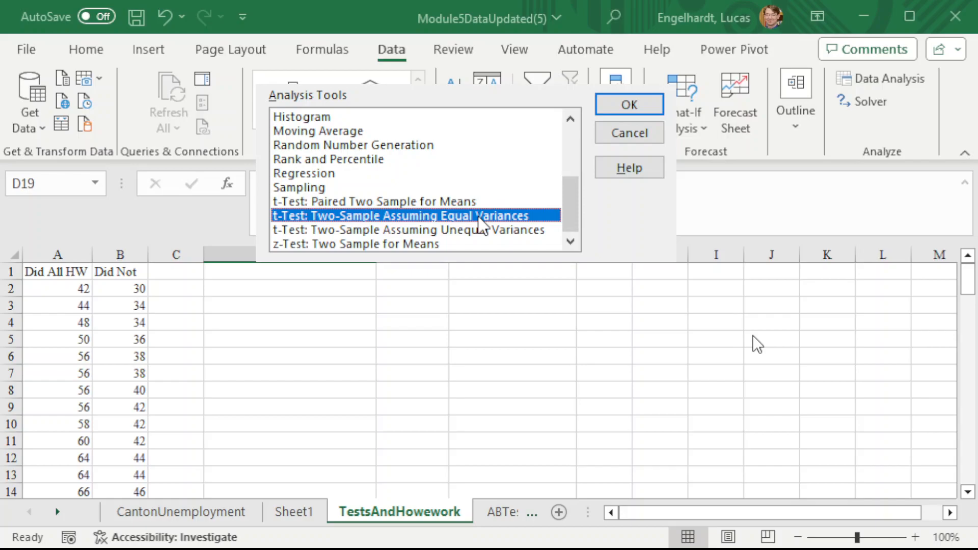
{"action": "left_click", "coordinate": [496, 235]}
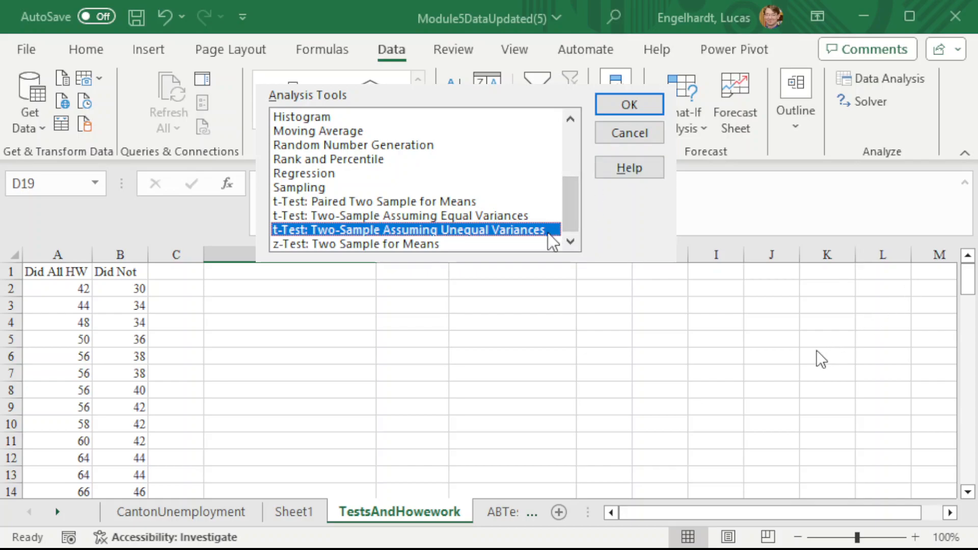
{"action": "left_click", "coordinate": [622, 112]}
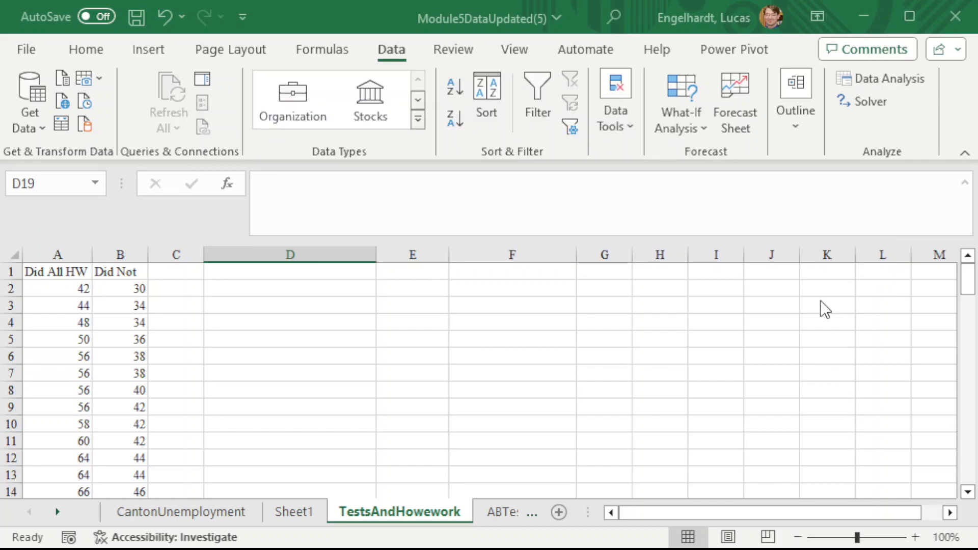
- Set the Variable 1 range to the Did All HW scores with their heading, $A$1:$A$24
{"action": "left_click", "coordinate": [567, 114]}
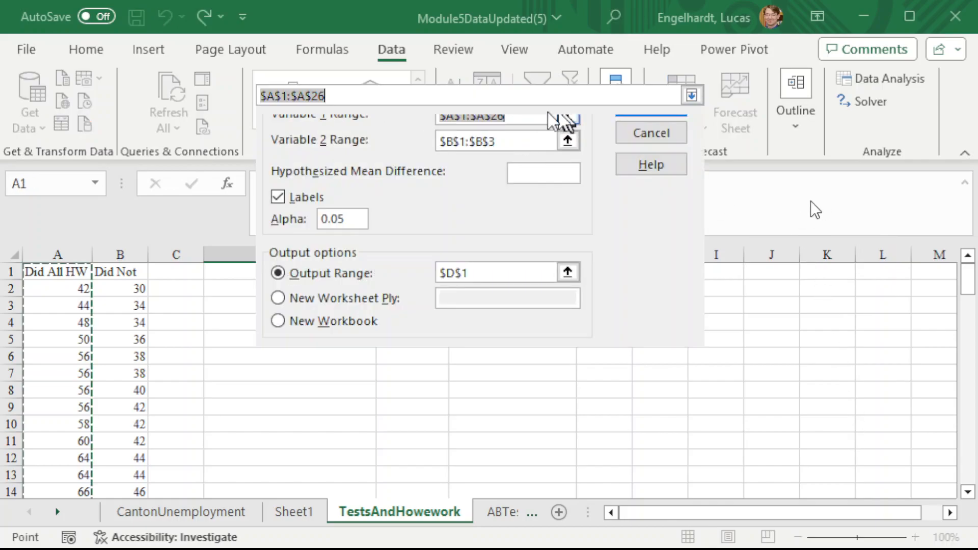
{"action": "left_click_drag", "start_coordinate": [66, 270], "coordinate": [44, 323]}
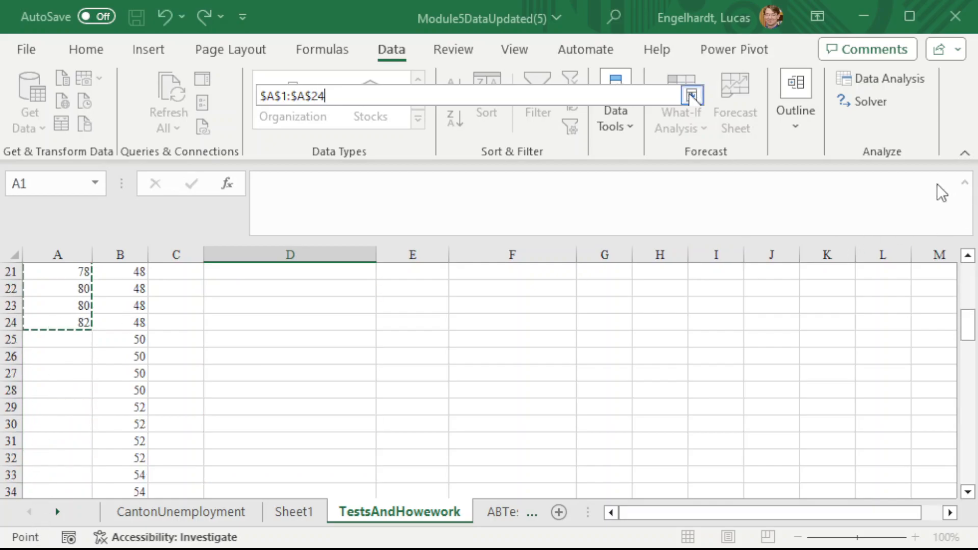
{"action": "left_click", "coordinate": [691, 96]}
- Set the Variable 2 range to the Did Not scores, $B$1:$B$57, and run the test with output at $D$1
{"action": "left_click", "coordinate": [567, 138]}
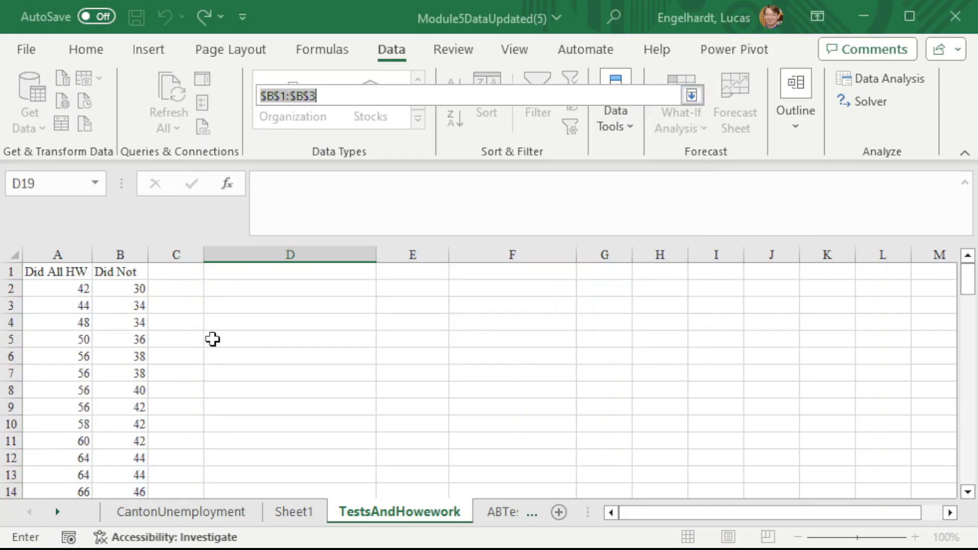
{"action": "left_click_drag", "start_coordinate": [109, 273], "coordinate": [129, 509]}
{"action": "left_click_drag", "start_coordinate": [128, 452], "coordinate": [129, 444]}
{"action": "left_click", "coordinate": [686, 98]}
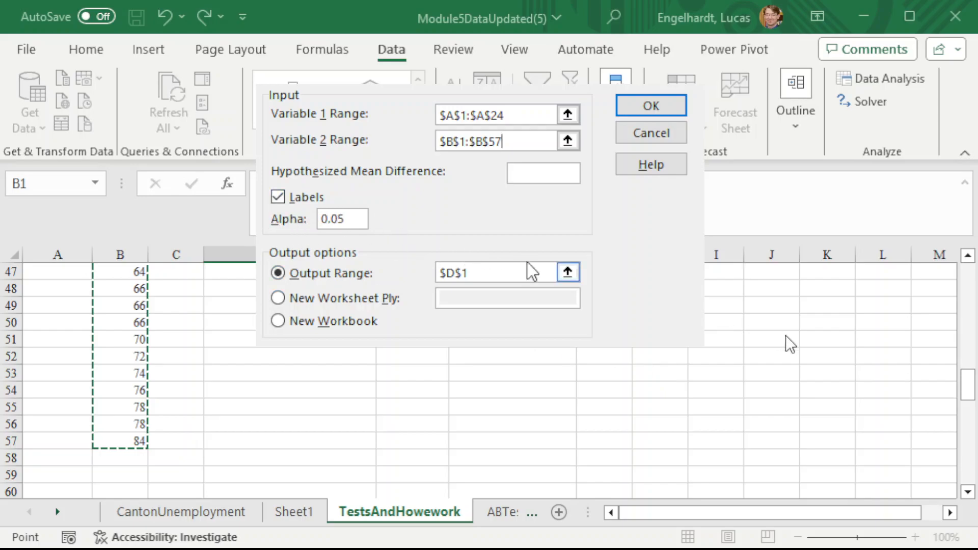
{"action": "scroll", "coordinate": [324, 357], "scroll_direction": "up", "scroll_amount": 15}
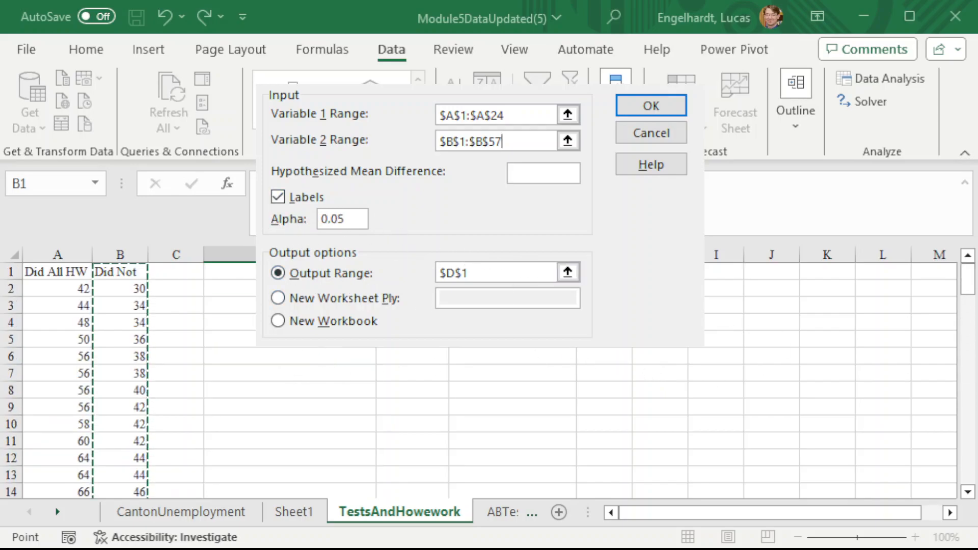
{"action": "left_click", "coordinate": [665, 106]}
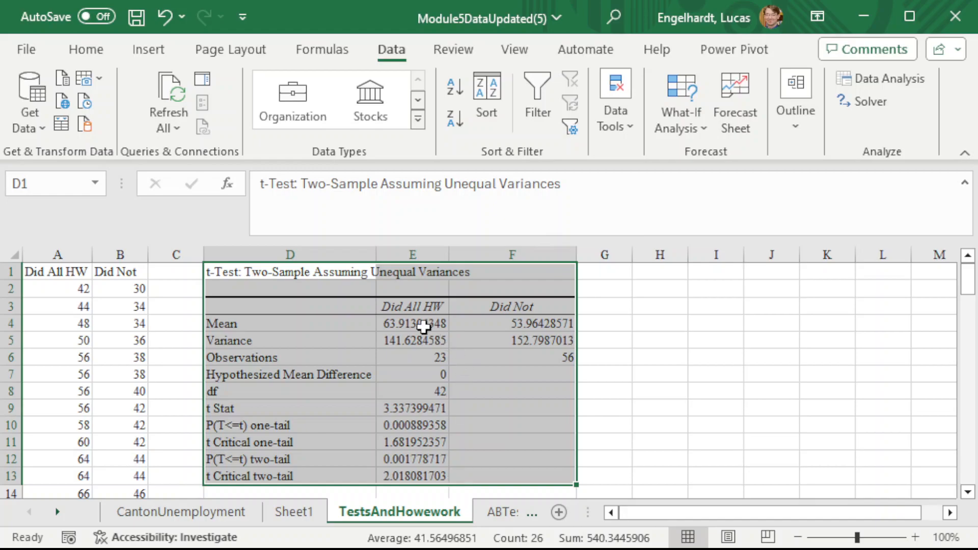
- Review both groups' means, variances and observation counts, plus the degrees of freedom, in the t-test output
{"action": "left_click", "coordinate": [400, 326]}
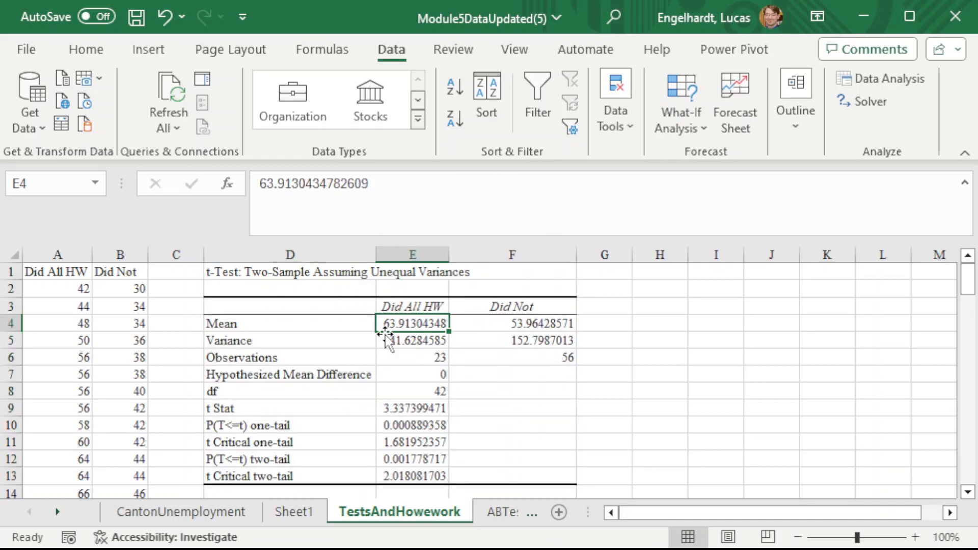
{"action": "left_click", "coordinate": [534, 328]}
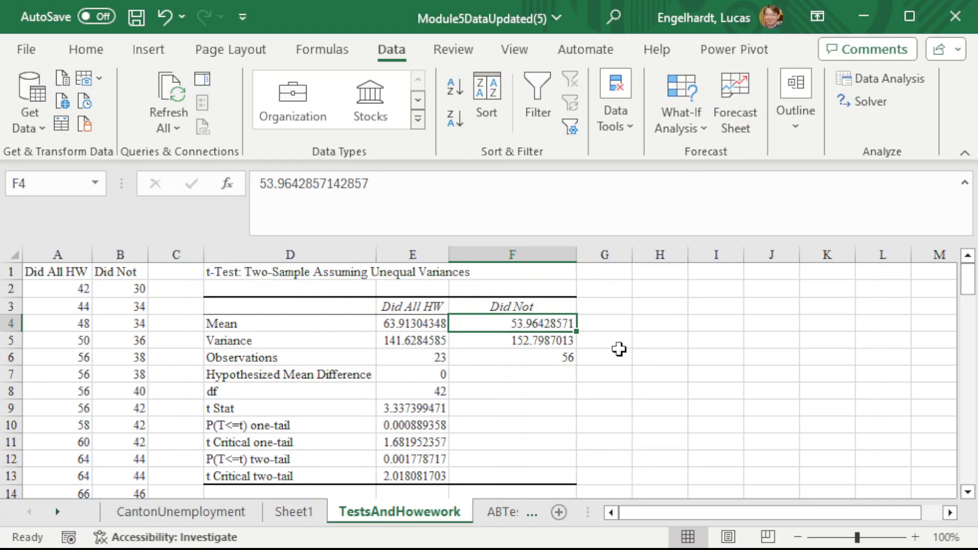
{"action": "left_click_drag", "start_coordinate": [415, 324], "coordinate": [502, 324]}
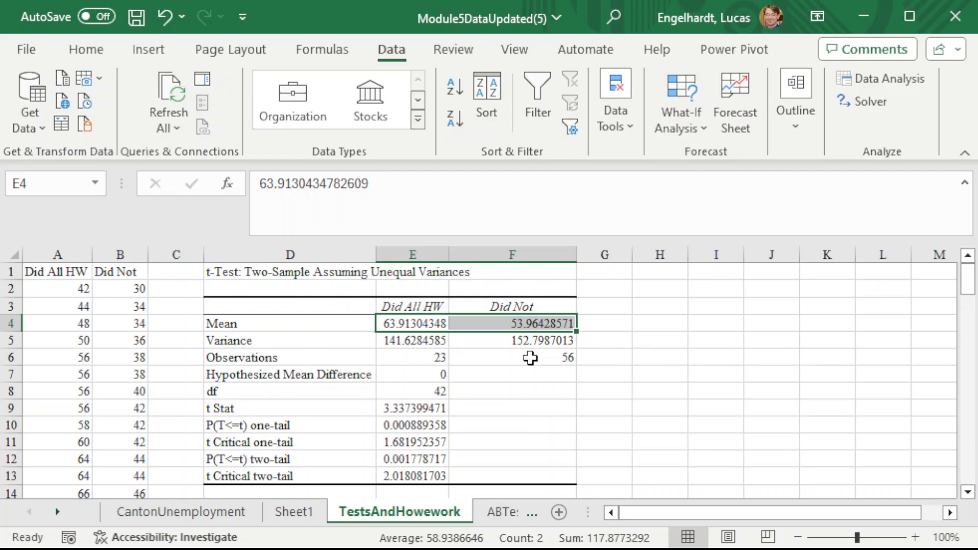
{"action": "left_click_drag", "start_coordinate": [424, 340], "coordinate": [507, 339]}
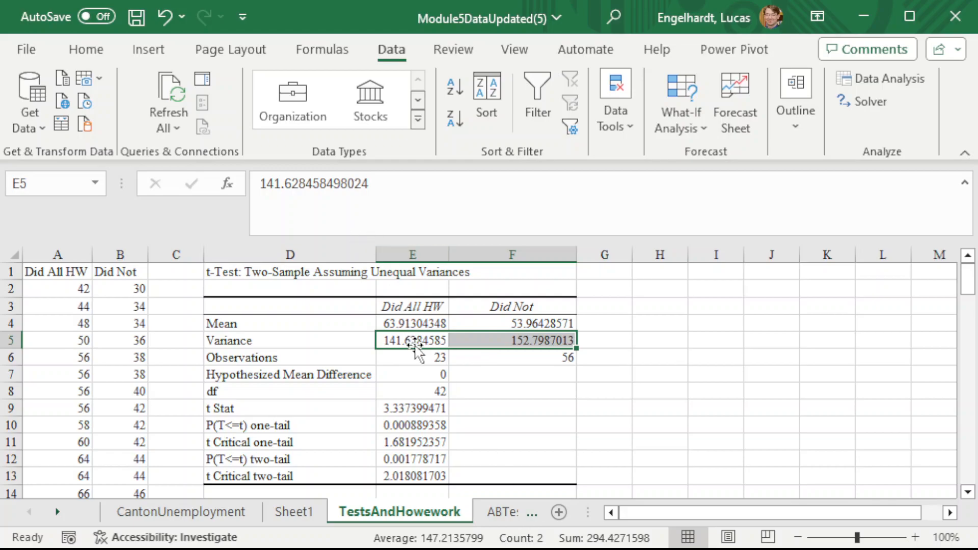
{"action": "left_click_drag", "start_coordinate": [423, 358], "coordinate": [522, 356]}
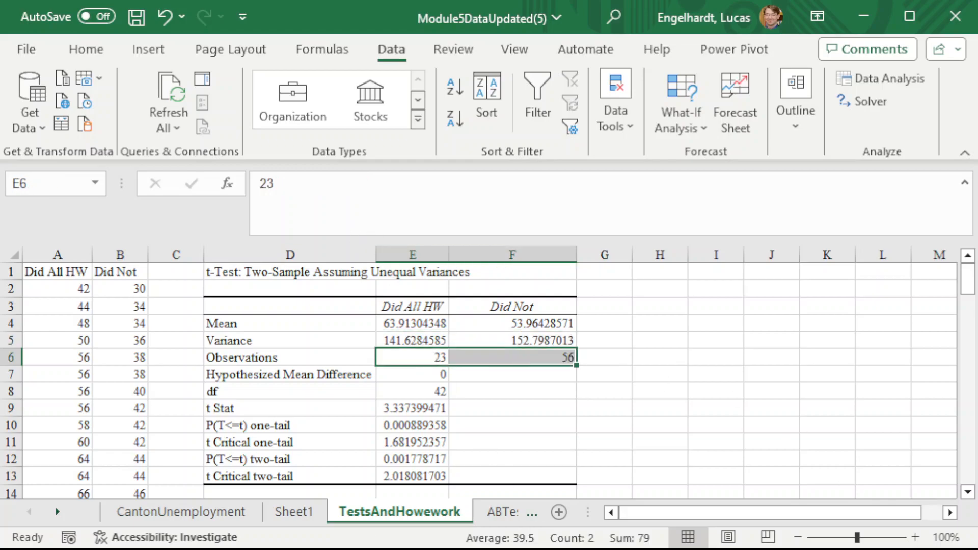
{"action": "left_click", "coordinate": [439, 391]}
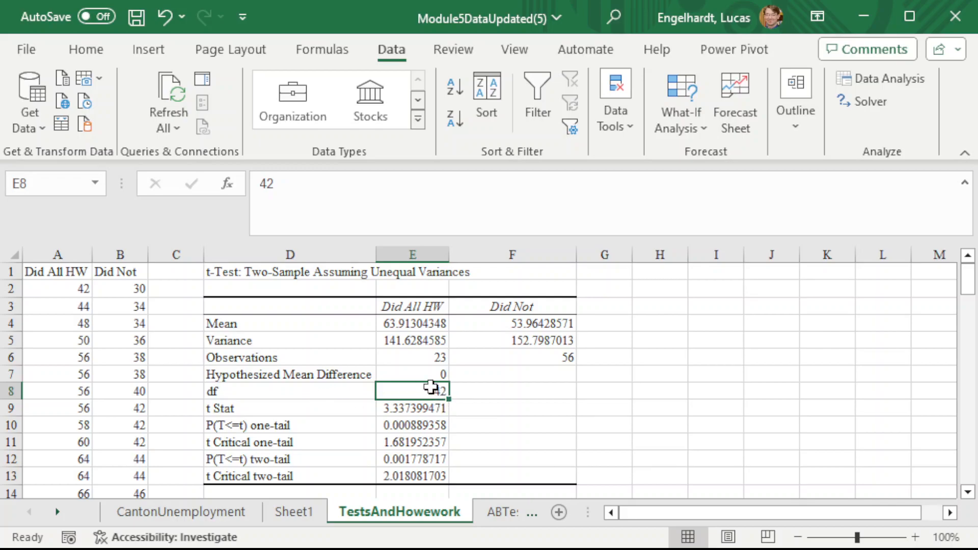
- Examine the t Stat together with the two-tail P value and two-tail critical value in the t-test output
{"action": "left_click_drag", "start_coordinate": [431, 412], "coordinate": [429, 477]}
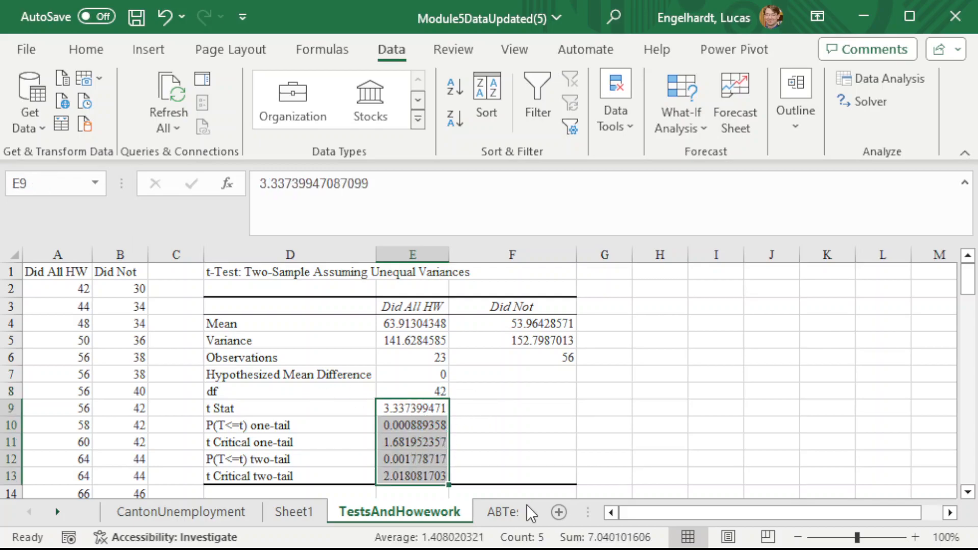
{"action": "left_click", "coordinate": [275, 408]}
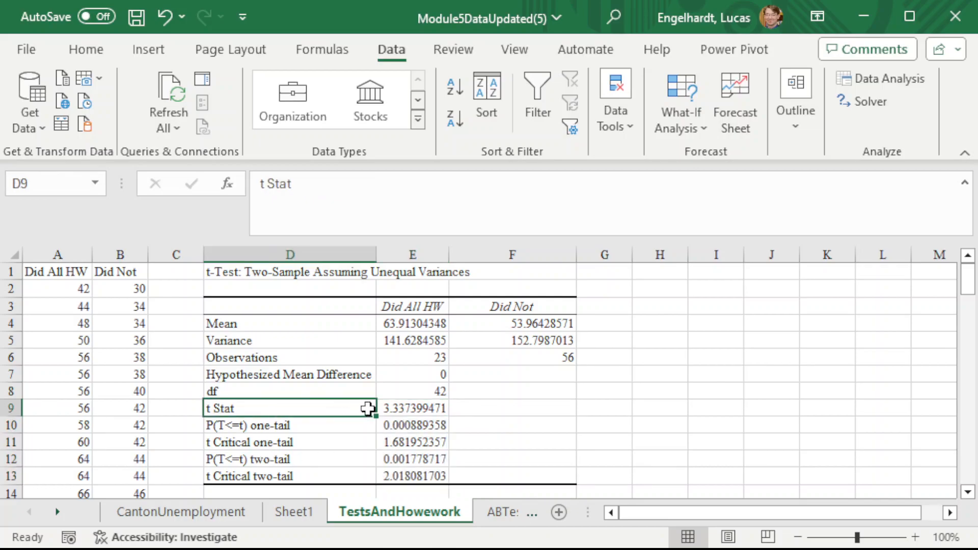
{"action": "left_click", "coordinate": [403, 408]}
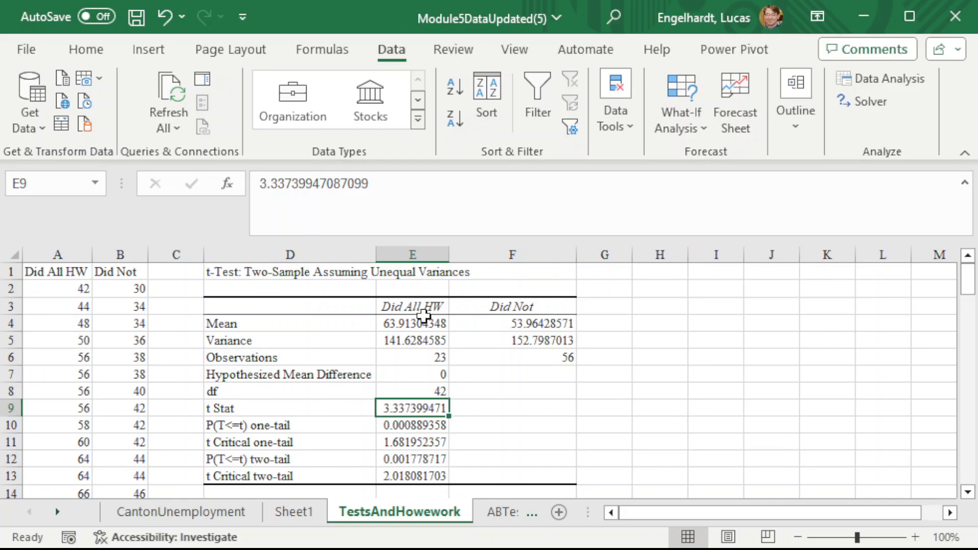
{"action": "left_click_drag", "start_coordinate": [302, 464], "coordinate": [431, 473]}
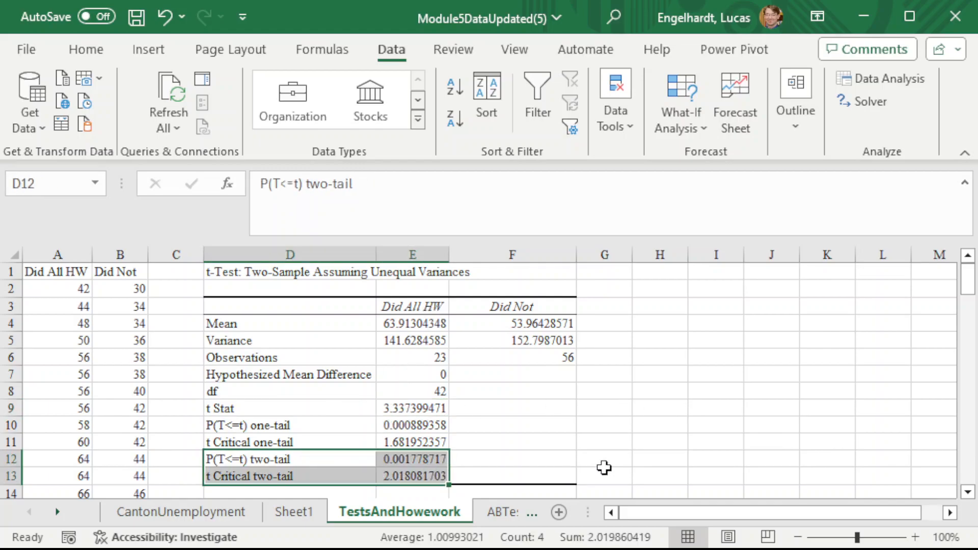
{"action": "left_click", "coordinate": [327, 464]}
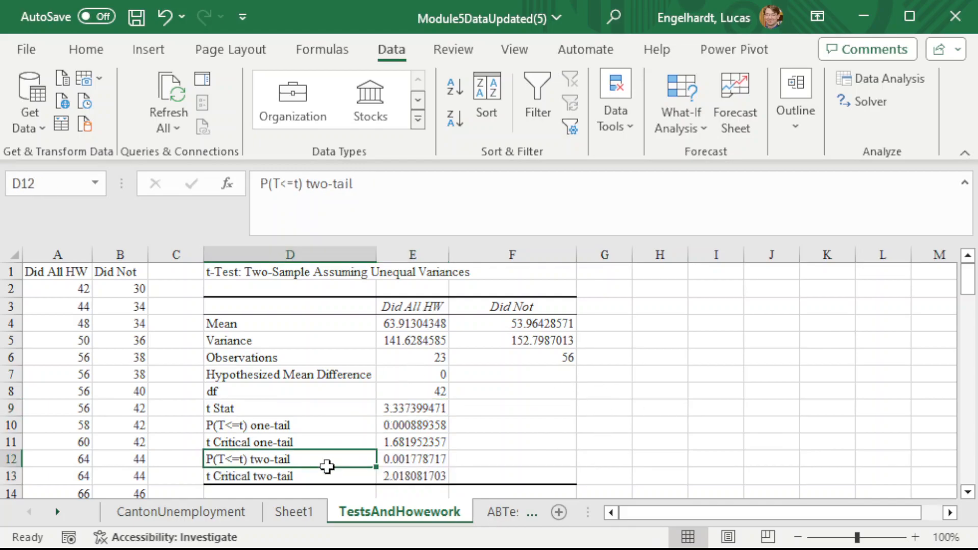
{"action": "left_click_drag", "start_coordinate": [434, 464], "coordinate": [354, 459]}
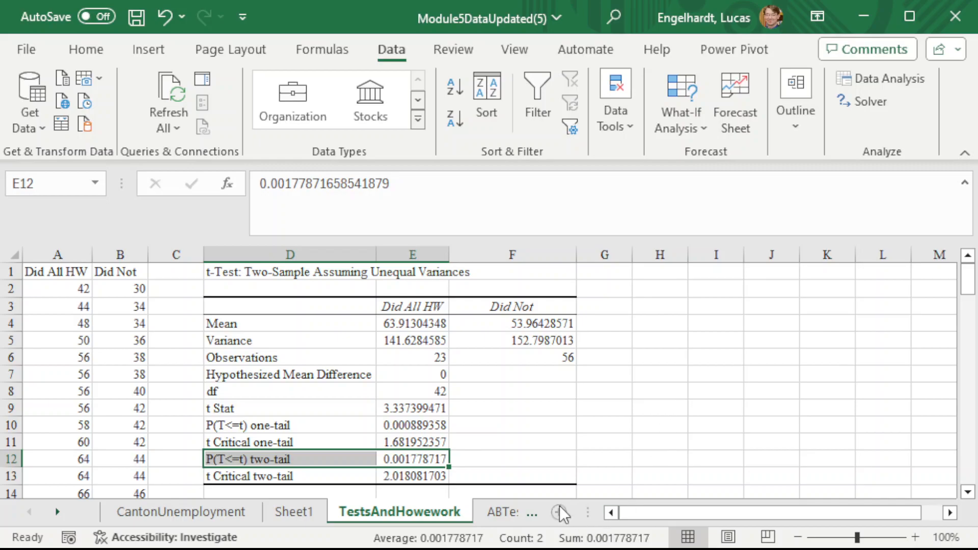
- Switch to the ABTestData worksheet and examine the clicks and views in rows A and B
{"action": "left_click", "coordinate": [501, 511]}
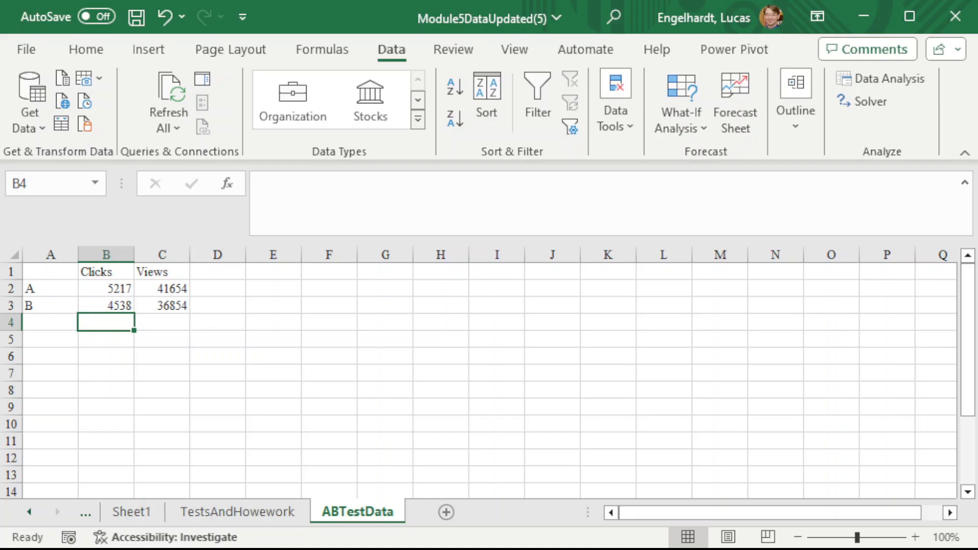
{"action": "key", "text": "Up"}
{"action": "key", "text": "Up"}
{"action": "key", "text": "Left"}
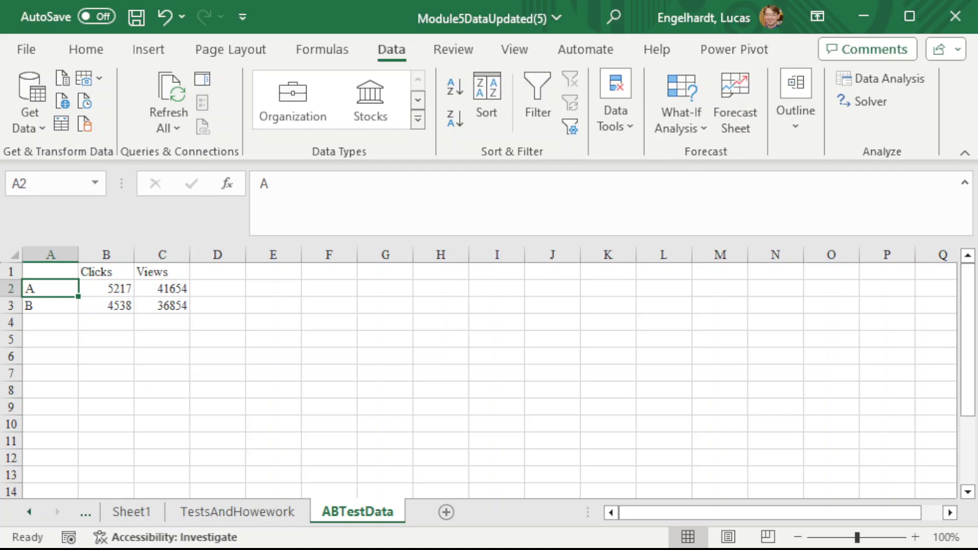
{"action": "key", "text": "shift+Right"}
{"action": "key", "text": "shift+Right"}
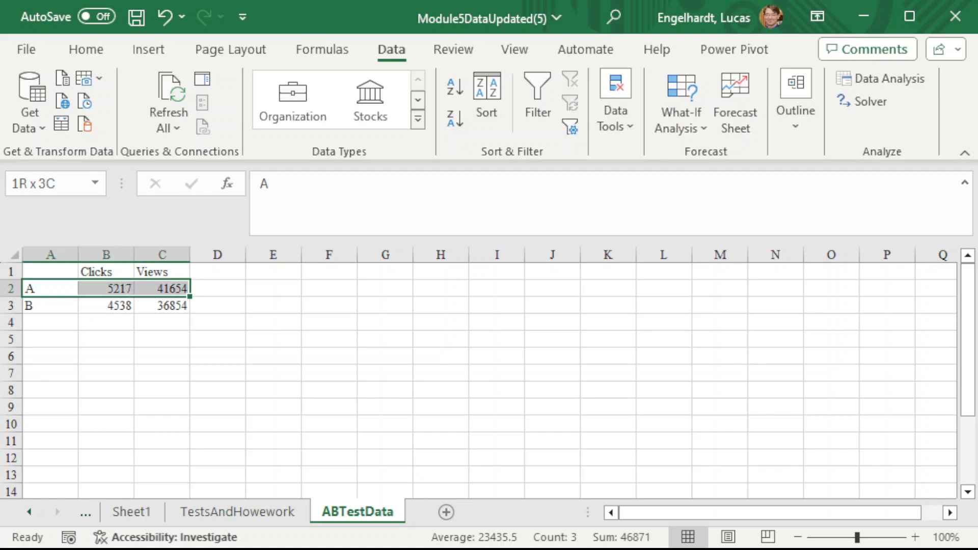
{"action": "key", "text": "shift+Left"}
{"action": "key", "text": "shift+Left"}
{"action": "key", "text": "Down"}
{"action": "key", "text": "shift+Right"}
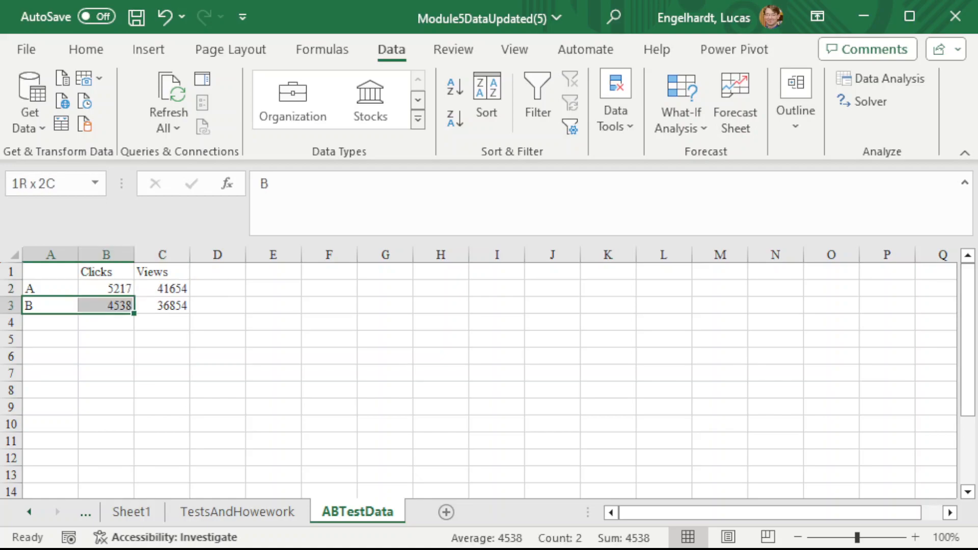
{"action": "key", "text": "shift+Right"}
- Examine the Clicks column and the Views column of the A/B test data
{"action": "key", "text": "ctrl+Home"}
{"action": "key", "text": "Right"}
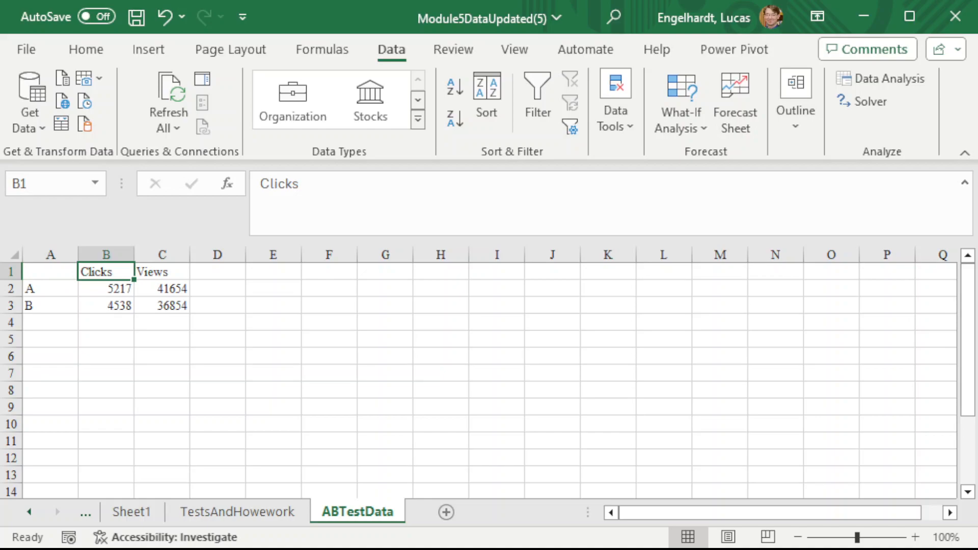
{"action": "key", "text": "shift+Down"}
{"action": "key", "text": "shift+Down"}
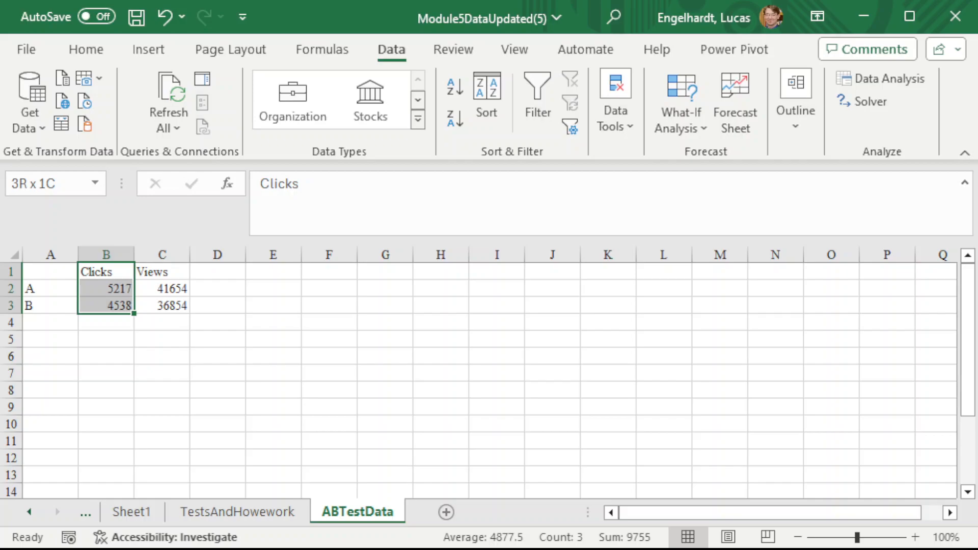
{"action": "key", "text": "Right"}
{"action": "key", "text": "ctrl+shift+Down"}
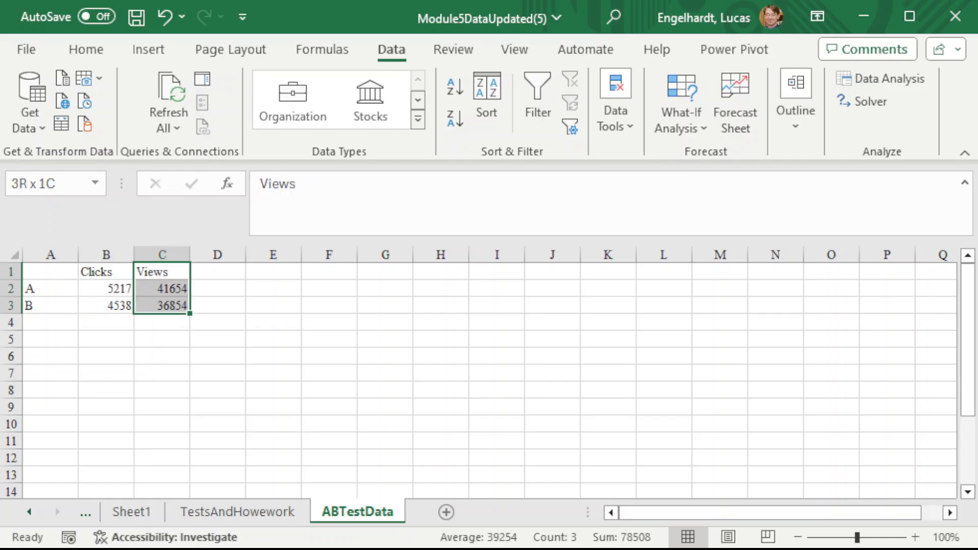
{"action": "key", "text": "Left"}
{"action": "key", "text": "Left"}
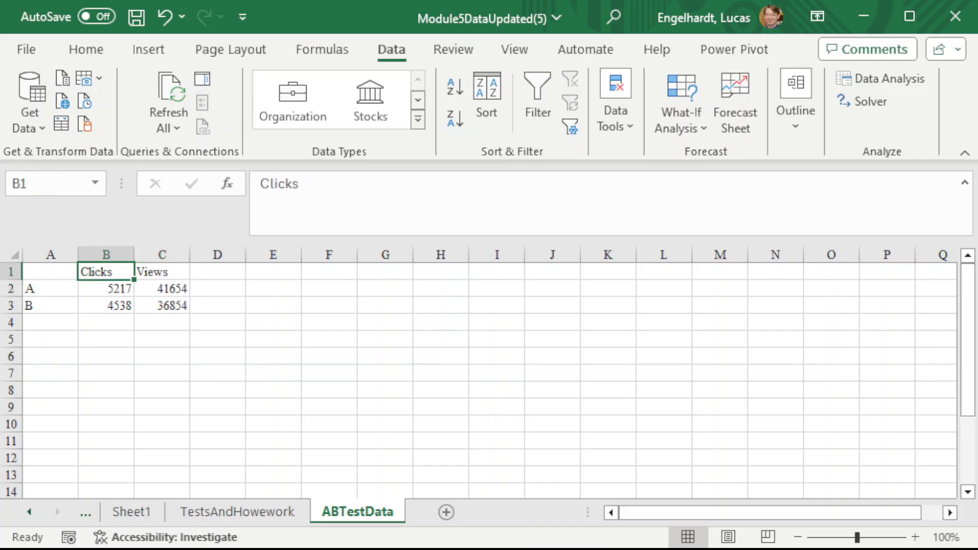
- Add the column header Proportion in cell D1, beside the Views header
{"action": "key", "text": "Down"}
{"action": "key", "text": "Down"}
{"action": "key", "text": "Up"}
{"action": "key", "text": "Down"}
{"action": "key", "text": "Right"}
{"action": "key", "text": "Right"}
{"action": "key", "text": "Right"}
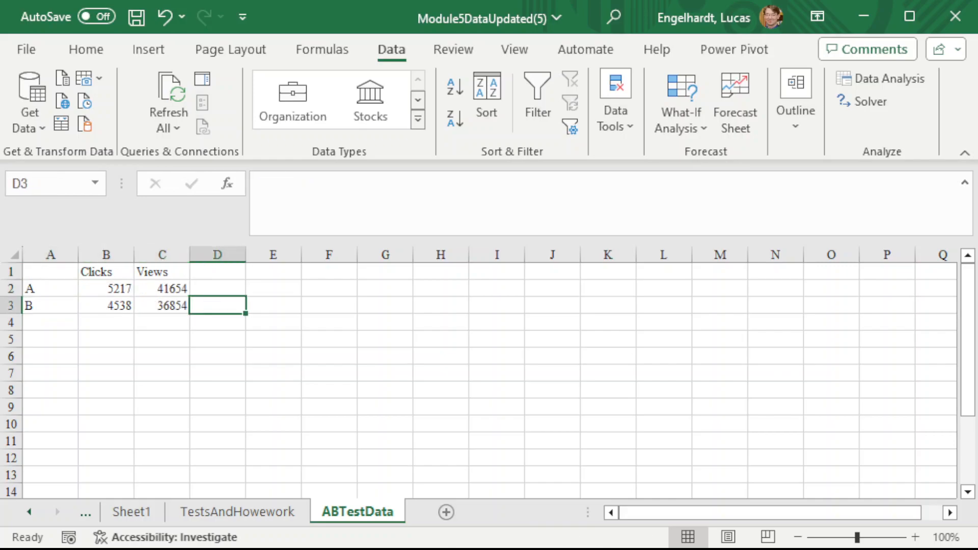
{"action": "key", "text": "Up"}
{"action": "key", "text": "Up"}
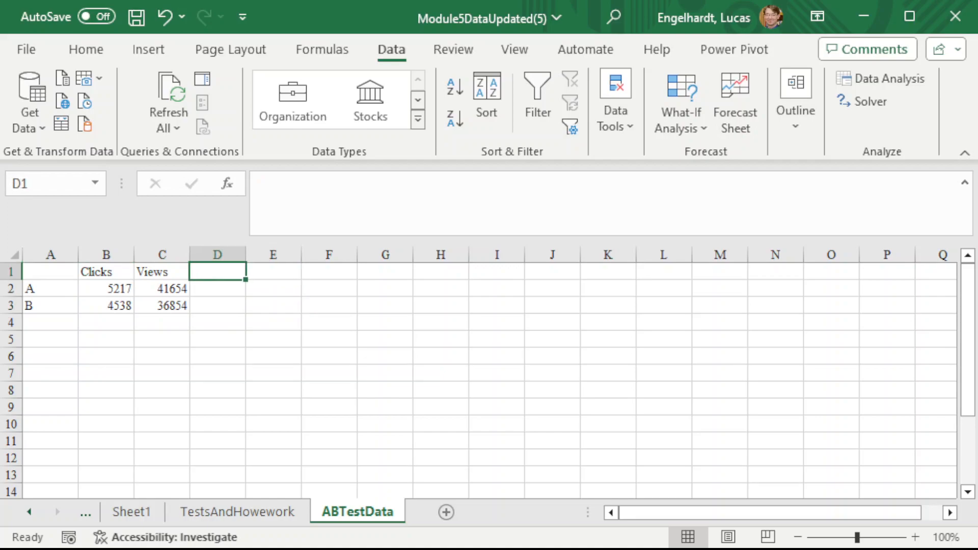
{"action": "type", "text": "Prop"}
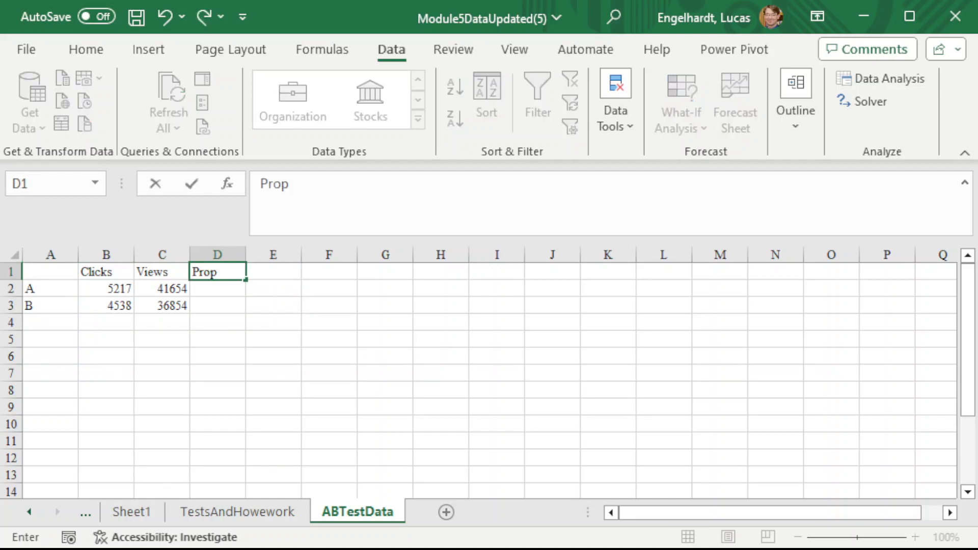
{"action": "type", "text": "rot"}
{"action": "key", "text": "BackSpace"}
{"action": "key", "text": "BackSpace"}
{"action": "key", "text": "BackSpace"}
{"action": "type", "text": "ro"}
{"action": "key", "text": "BackSpace"}
{"action": "key", "text": "BackSpace"}
{"action": "type", "text": "ortion"}
{"action": "key", "text": "Return"}
- Calculate the click proportions for rows A and B with =B2/C2 in D2 and =B3/C3 in D3
{"action": "type", "text": "="}
{"action": "left_click", "coordinate": [106, 289]}
{"action": "type", "text": "/"}
{"action": "left_click", "coordinate": [162, 289]}
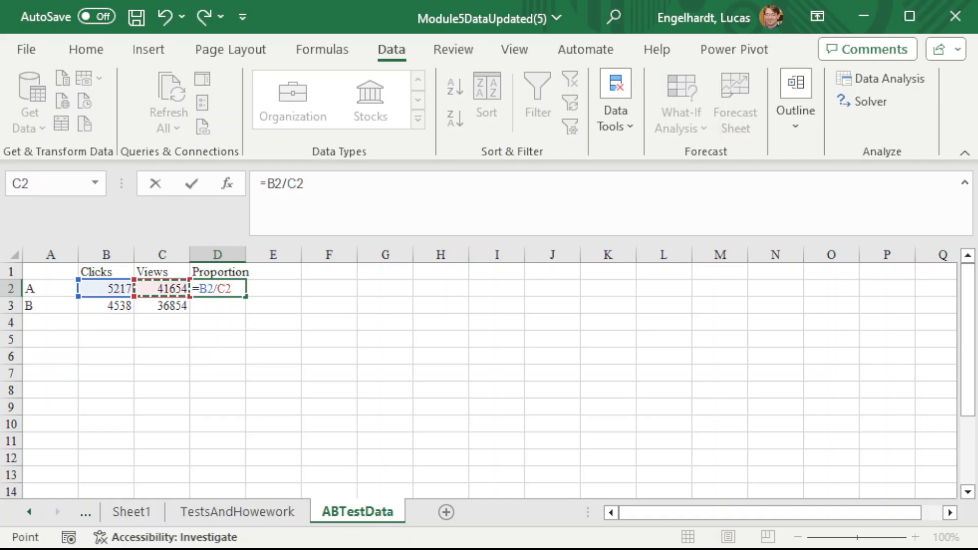
{"action": "key", "text": "Return"}
{"action": "type", "text": "="}
{"action": "left_click", "coordinate": [106, 306]}
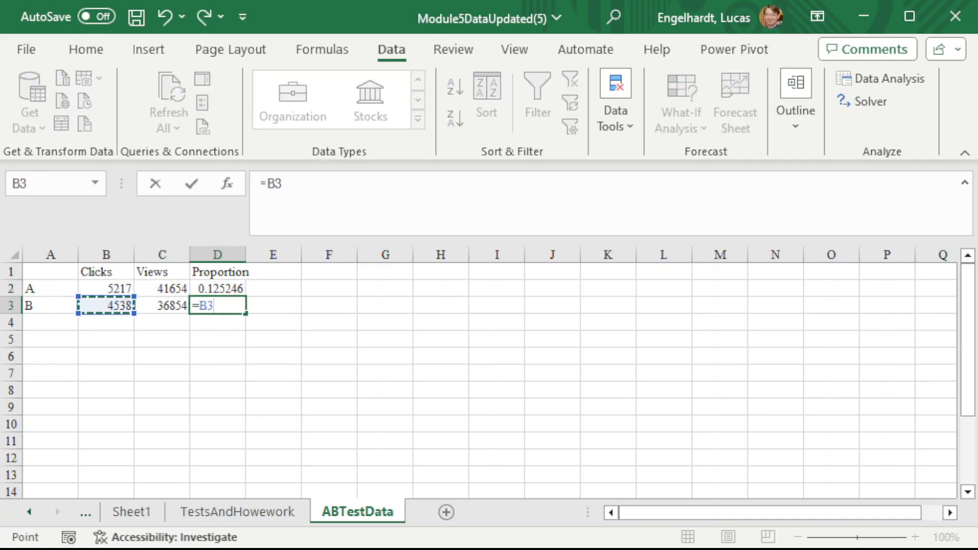
{"action": "type", "text": "/"}
{"action": "left_click", "coordinate": [162, 306]}
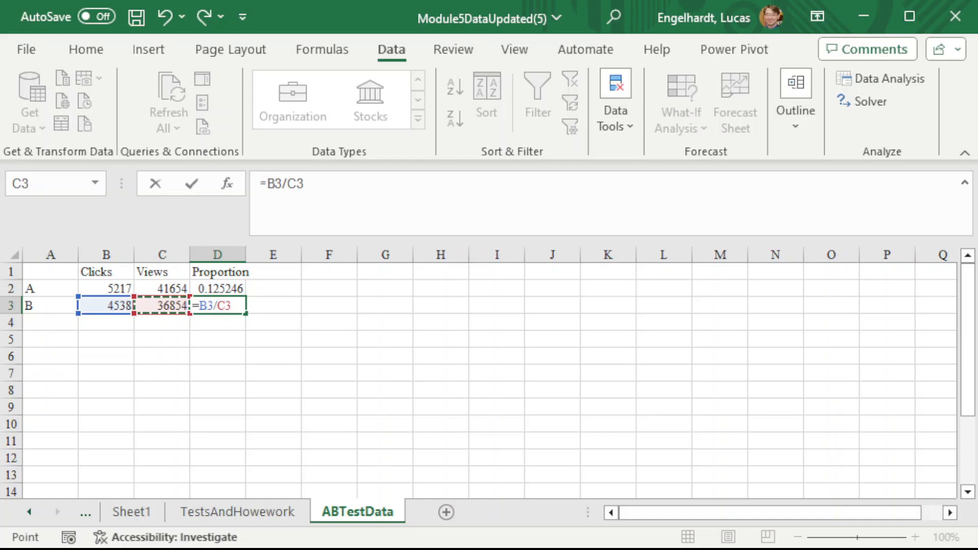
{"action": "key", "text": "Return"}
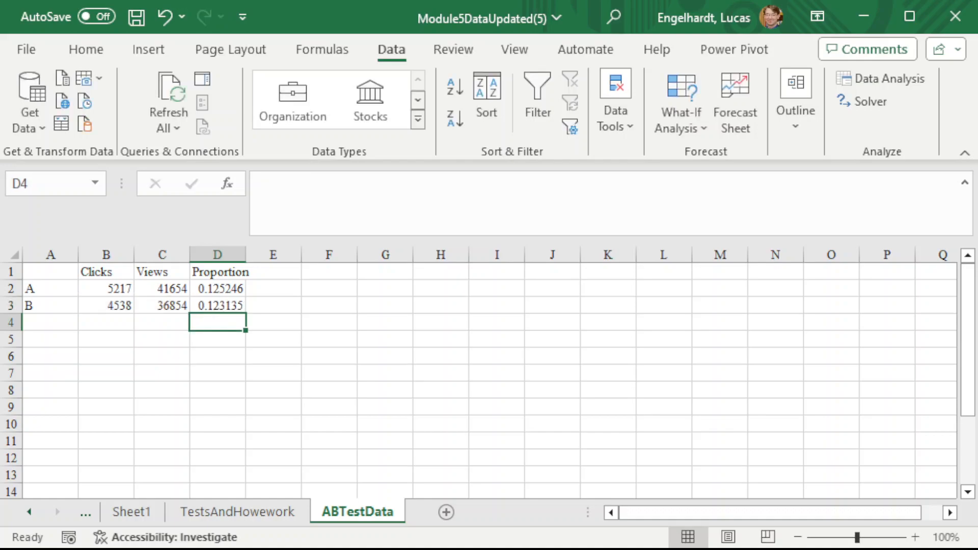
- Label the row below B as Total in cell A4
{"action": "key", "text": "Up"}
{"action": "key", "text": "Up"}
{"action": "key", "text": "shift+Down"}
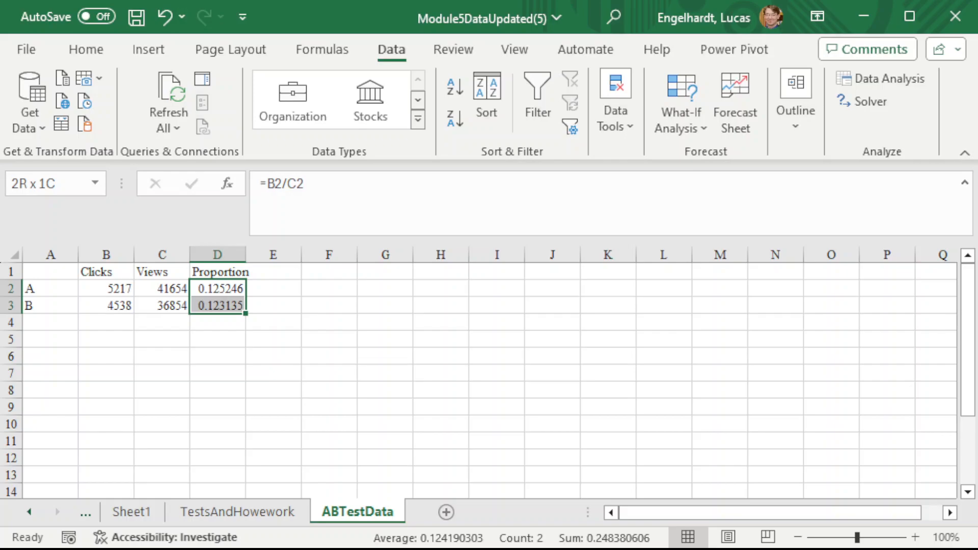
{"action": "key", "text": "Down"}
{"action": "key", "text": "Down"}
{"action": "key", "text": "Left"}
{"action": "key", "text": "Left"}
{"action": "key", "text": "Left"}
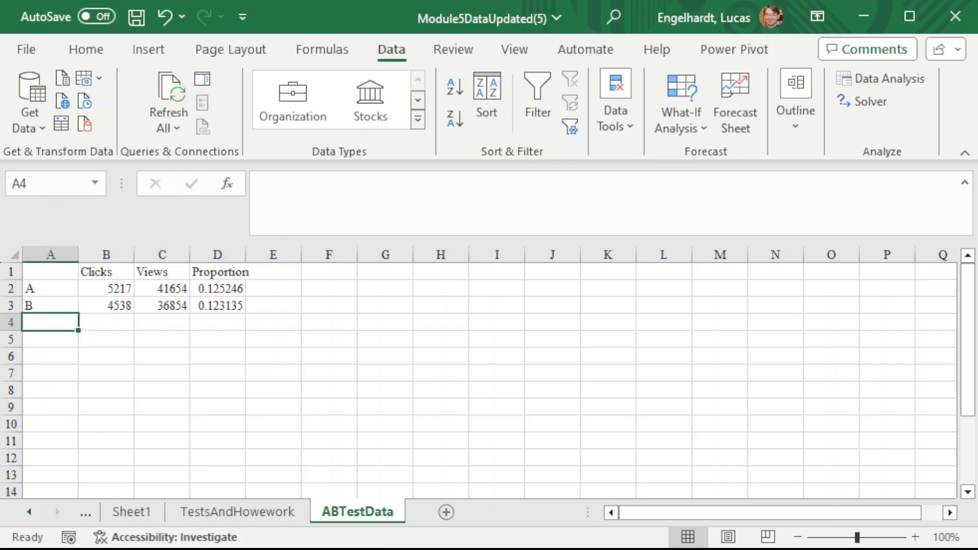
{"action": "type", "text": "Total"}
{"action": "key", "text": "Tab"}
- Sum the clicks of both groups in cell B4 with =B2+B3
{"action": "type", "text": "="}
{"action": "key", "text": "Up"}
{"action": "key", "text": "Up"}
{"action": "type", "text": "+"}
{"action": "key", "text": "Up"}
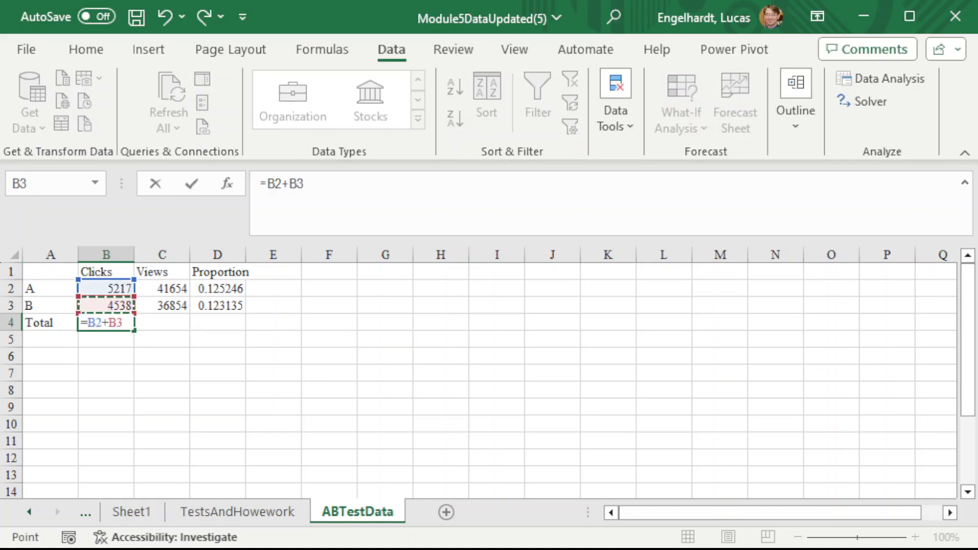
{"action": "key", "text": "Right"}
{"action": "key", "text": "Left"}
{"action": "key", "text": "Return"}
- Sum the views of both groups in cell C4 with =C2+C3
{"action": "key", "text": "Up"}
{"action": "key", "text": "Right"}
{"action": "type", "text": "="}
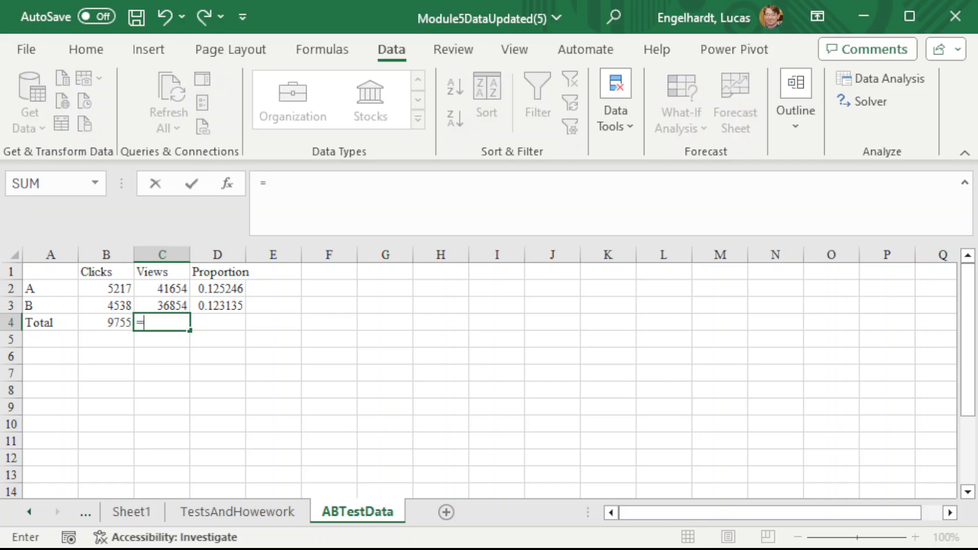
{"action": "key", "text": "Up"}
{"action": "key", "text": "Up"}
{"action": "type", "text": "+"}
{"action": "key", "text": "Up"}
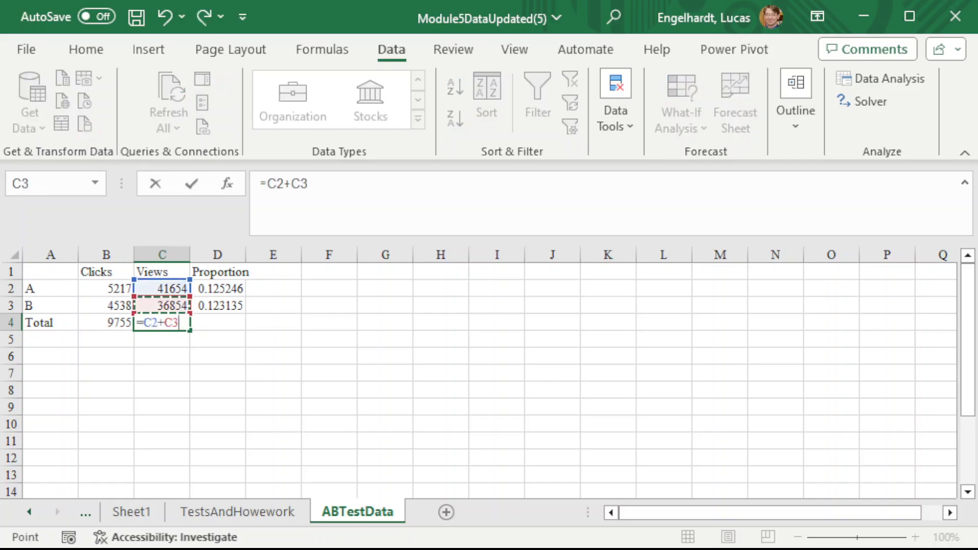
{"action": "key", "text": "Return"}
- Calculate the pooled proportion in cell D4 by dividing total clicks B4 by total views C4
{"action": "key", "text": "Up"}
{"action": "key", "text": "Right"}
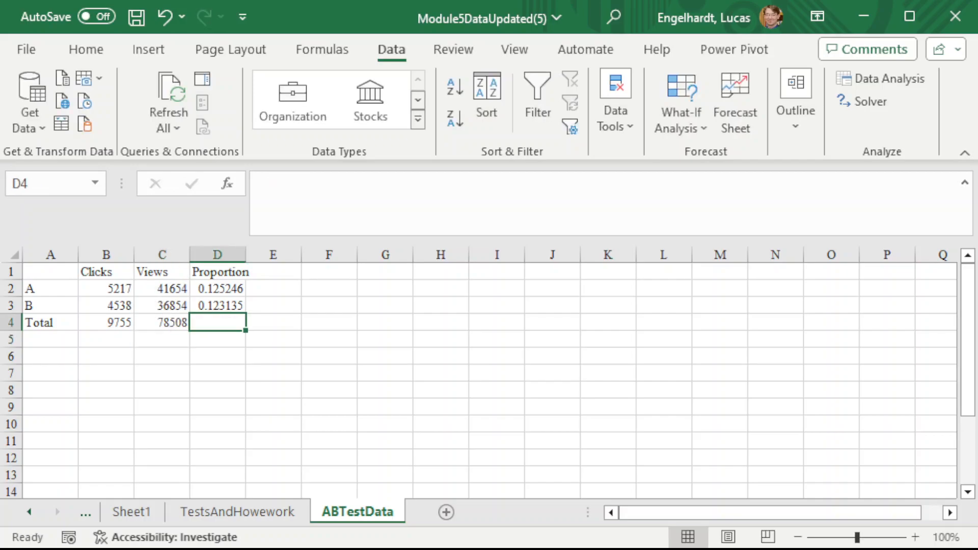
{"action": "type", "text": "="}
{"action": "key", "text": "Left"}
{"action": "key", "text": "Left"}
{"action": "type", "text": "/"}
{"action": "key", "text": "Left"}
{"action": "key", "text": "Return"}
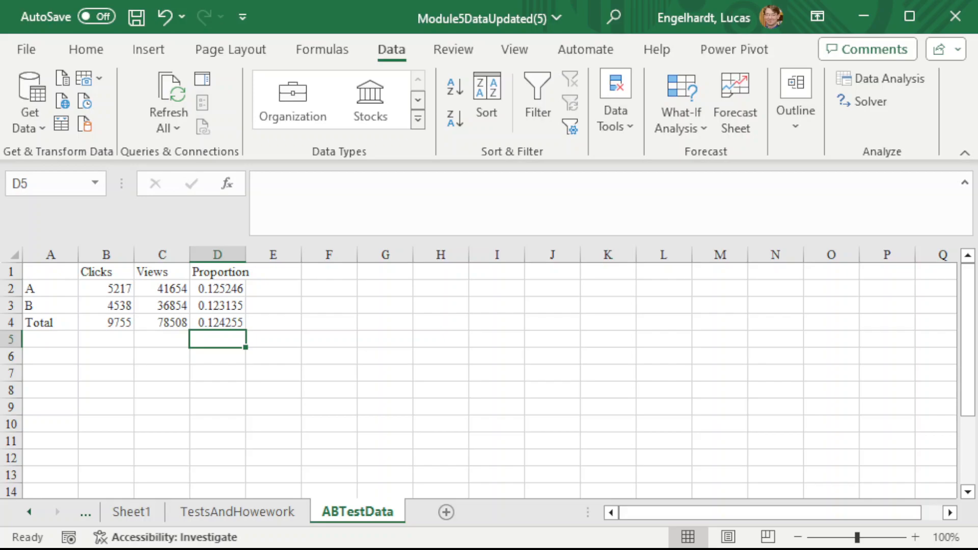
- Add the label alpha in A6 and set its value in B6 to .05
{"action": "key", "text": "Down"}
{"action": "key", "text": "Left"}
{"action": "key", "text": "Left"}
{"action": "key", "text": "Left"}
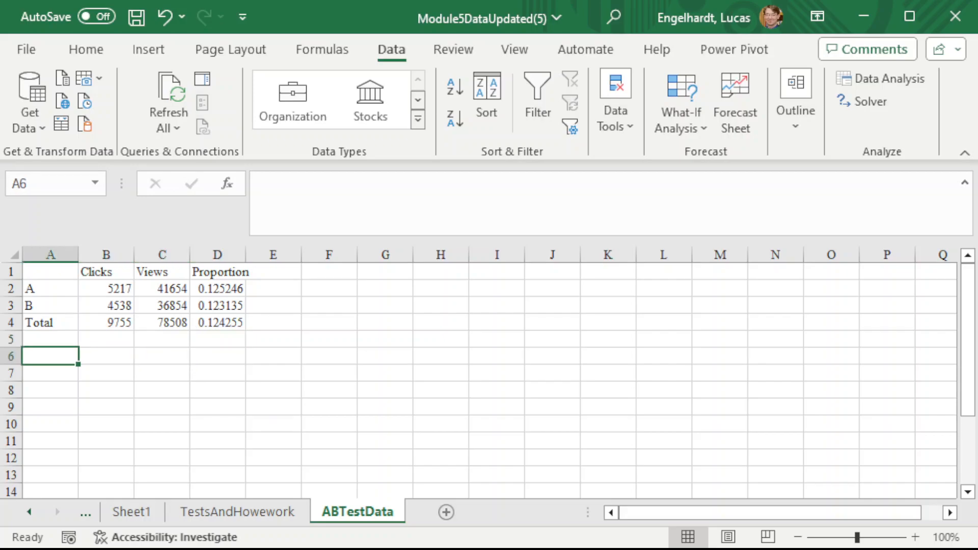
{"action": "type", "text": "alpha"}
{"action": "key", "text": "Return"}
{"action": "key", "text": "Right"}
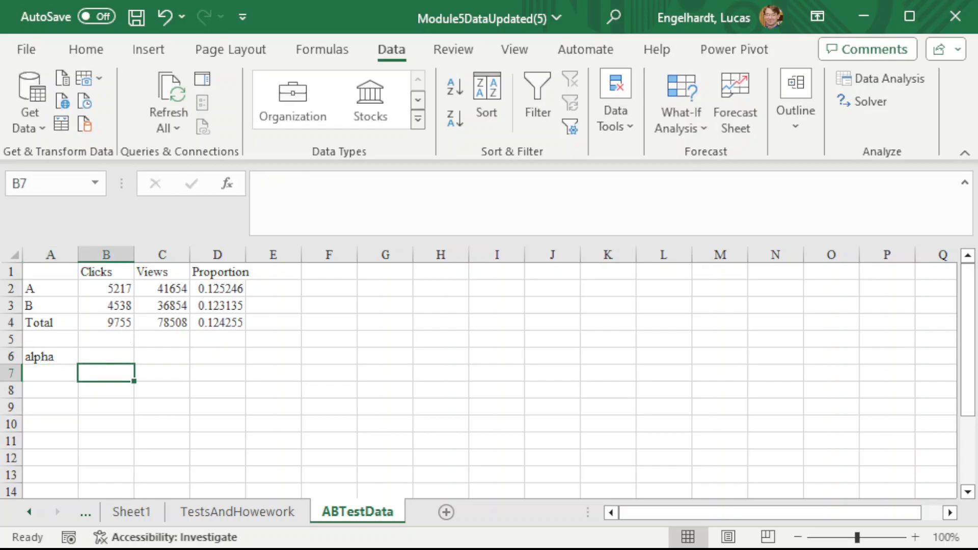
{"action": "key", "text": "Up"}
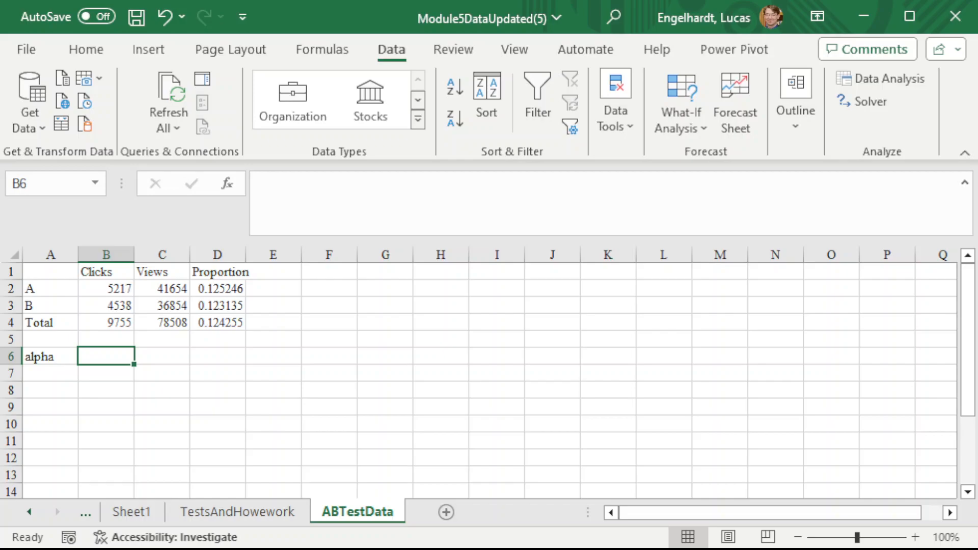
{"action": "type", "text": ".05"}
{"action": "key", "text": "Return"}
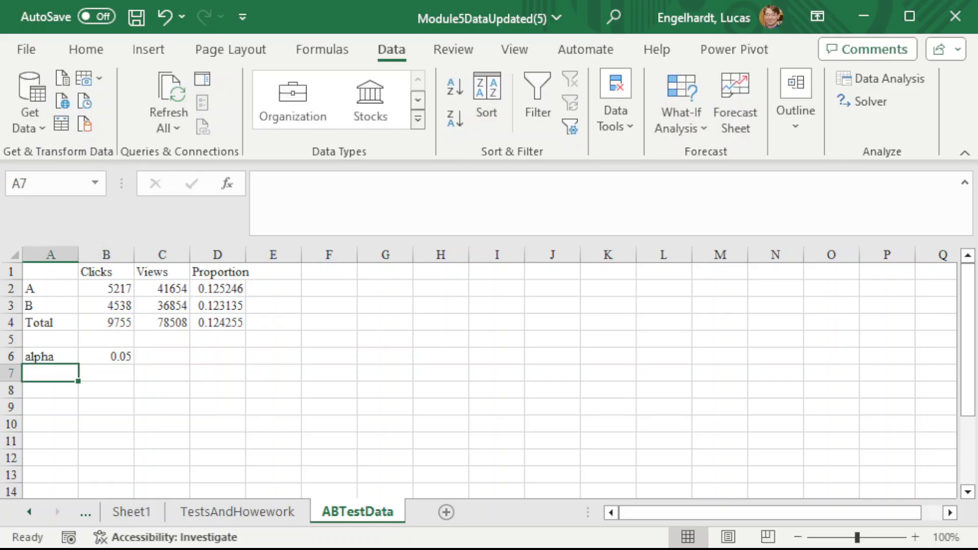
- Add the label Pooled SE in A7 and widen column A to more than twice its width
{"action": "type", "text": "P"}
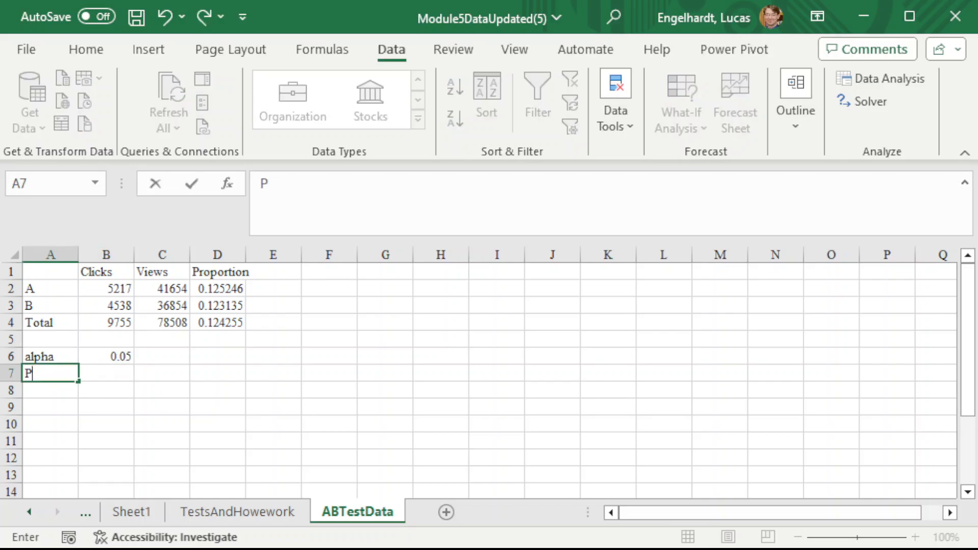
{"action": "type", "text": "ooled SE"}
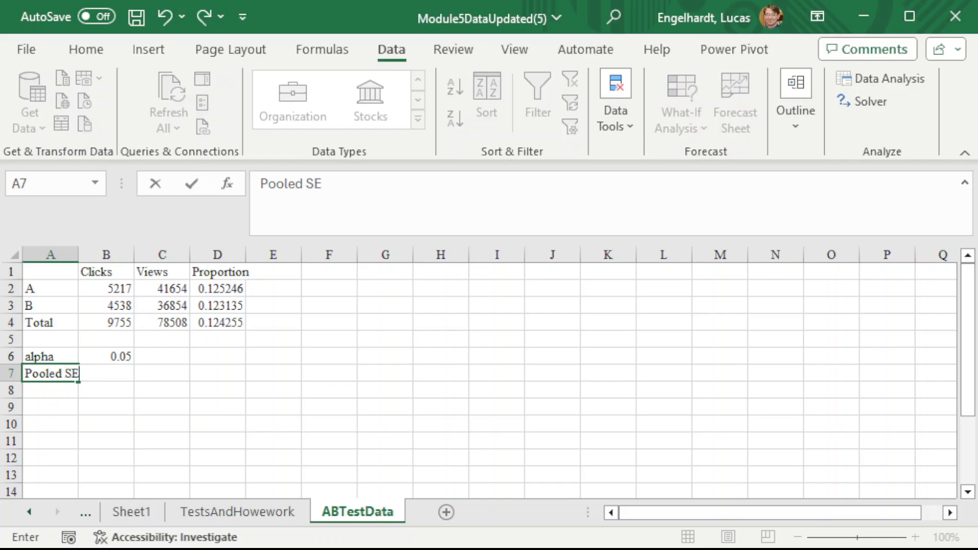
{"action": "key", "text": "ctrl+Return"}
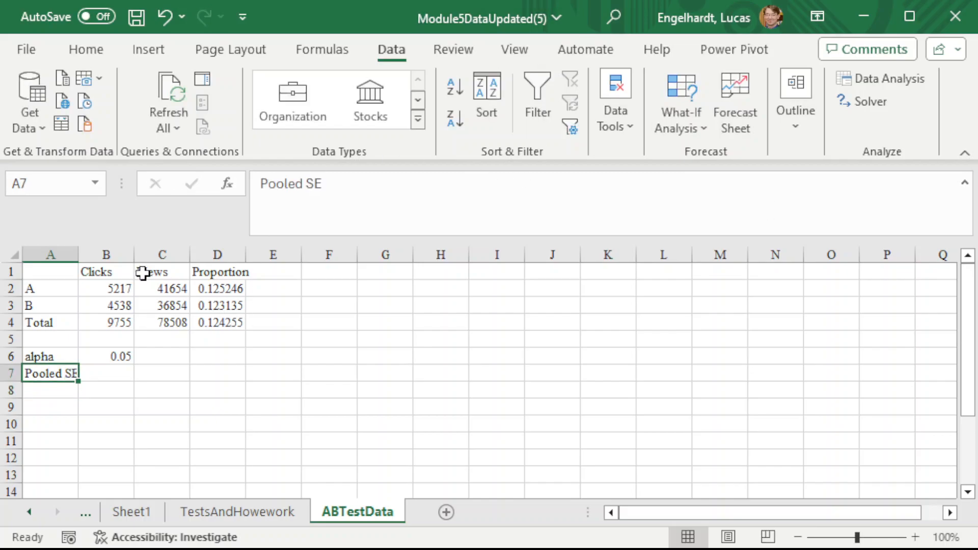
{"action": "left_click_drag", "start_coordinate": [82, 259], "coordinate": [154, 258]}
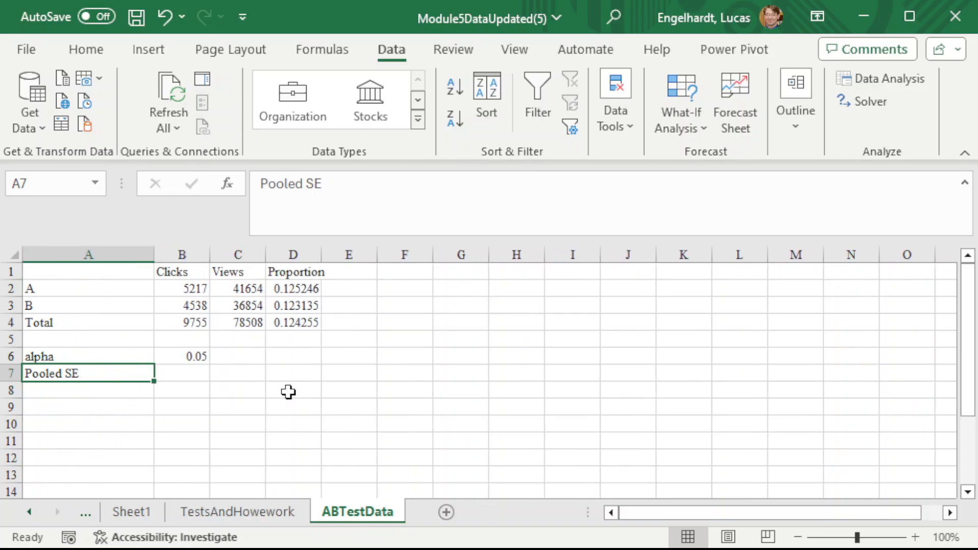
- Start the pooled standard error formula in B7 with =sqrt(D4*(1-D4), using the total proportion
{"action": "key", "text": "Right"}
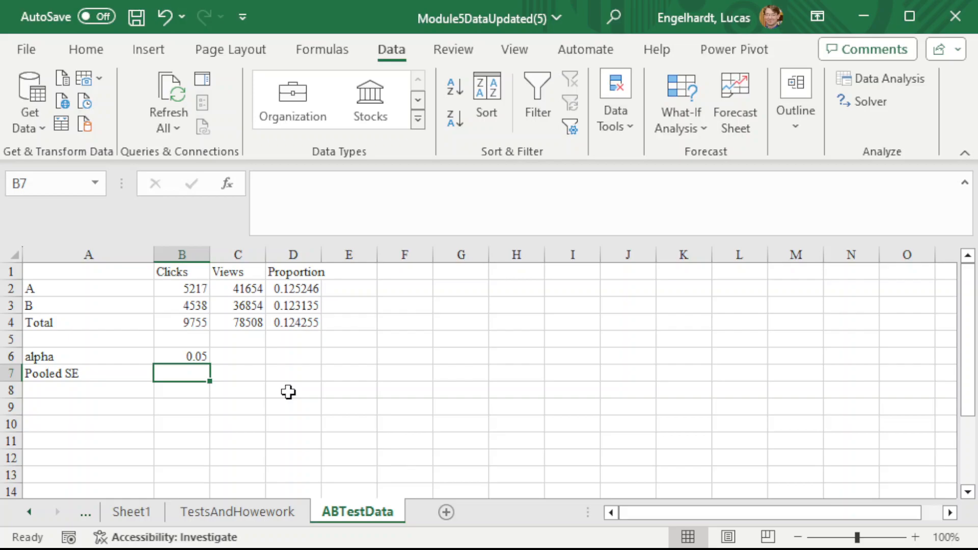
{"action": "type", "text": "="}
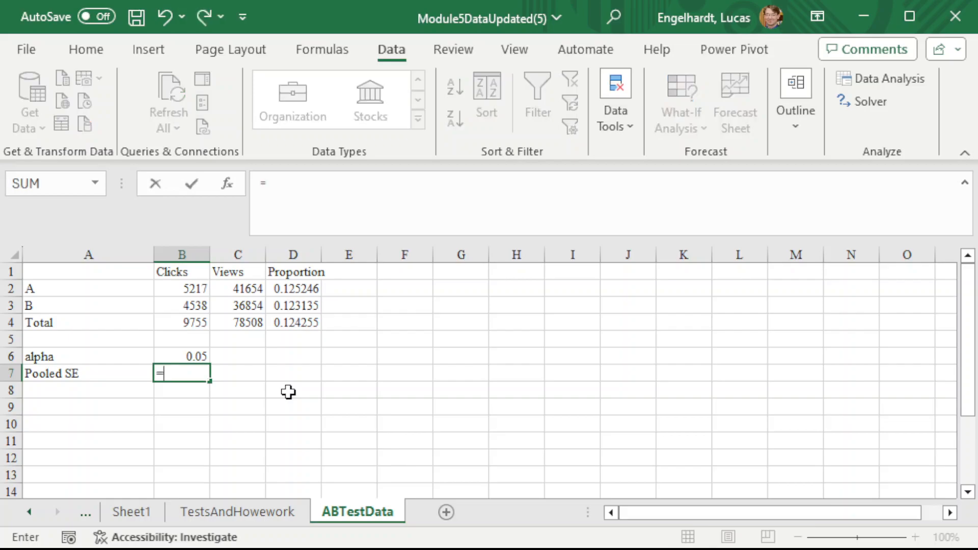
{"action": "type", "text": "sqrt("}
{"action": "key", "text": "Up"}
{"action": "key", "text": "Up"}
{"action": "key", "text": "Up"}
{"action": "key", "text": "Right"}
{"action": "key", "text": "Right"}
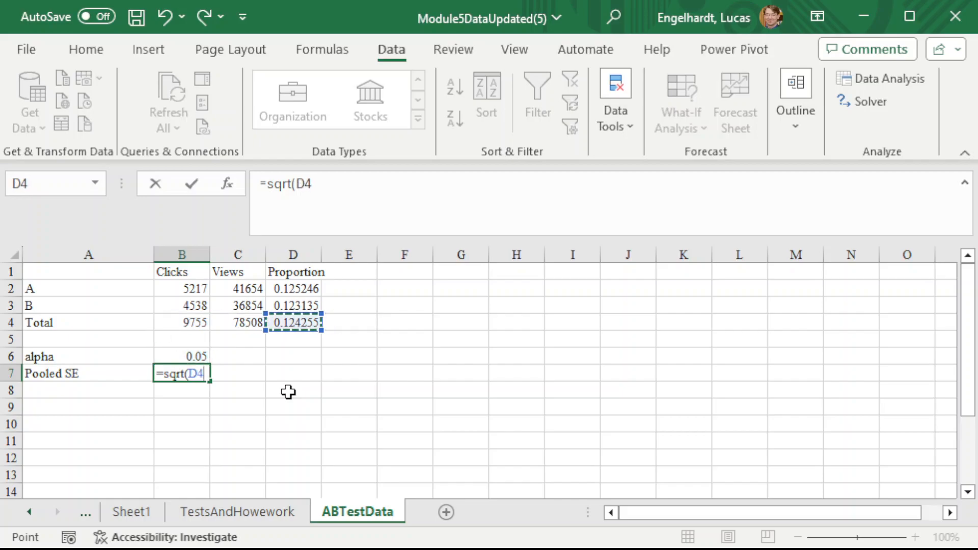
{"action": "type", "text": "*(1-"}
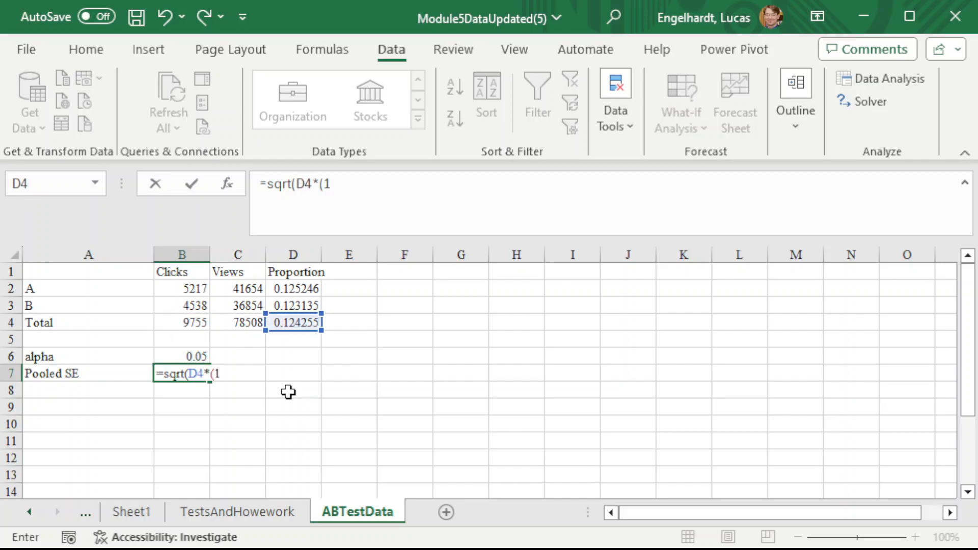
{"action": "key", "text": "Up"}
{"action": "key", "text": "Up"}
{"action": "key", "text": "Up"}
{"action": "key", "text": "Right"}
{"action": "key", "text": "Right"}
{"action": "type", "text": ")"}
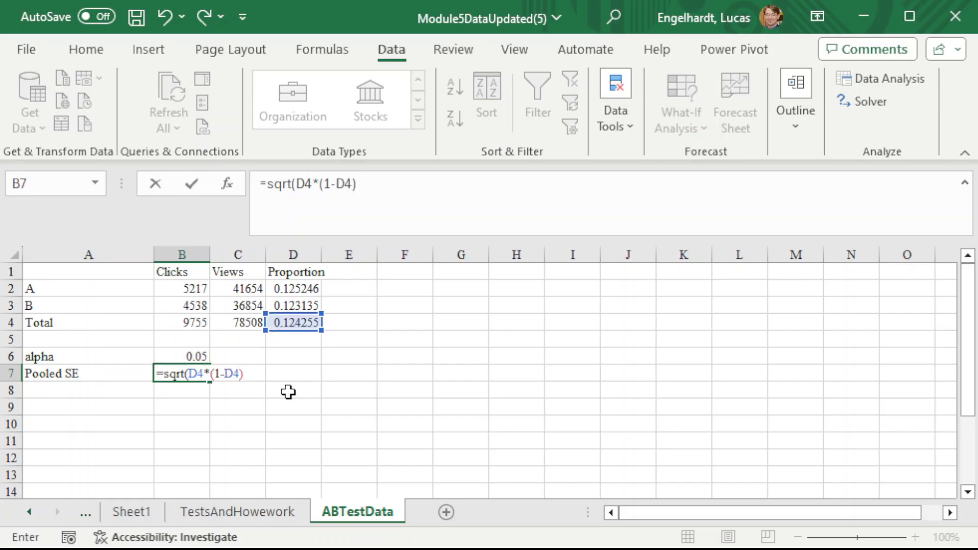
{"action": "type", "text": "*(1/"}
- Complete the B7 formula with the sample-size factor *(1/C2+1/C3)) and enter it
{"action": "key", "text": "Up"}
{"action": "key", "text": "Up"}
{"action": "key", "text": "Up"}
{"action": "key", "text": "Up"}
{"action": "key", "text": "Up"}
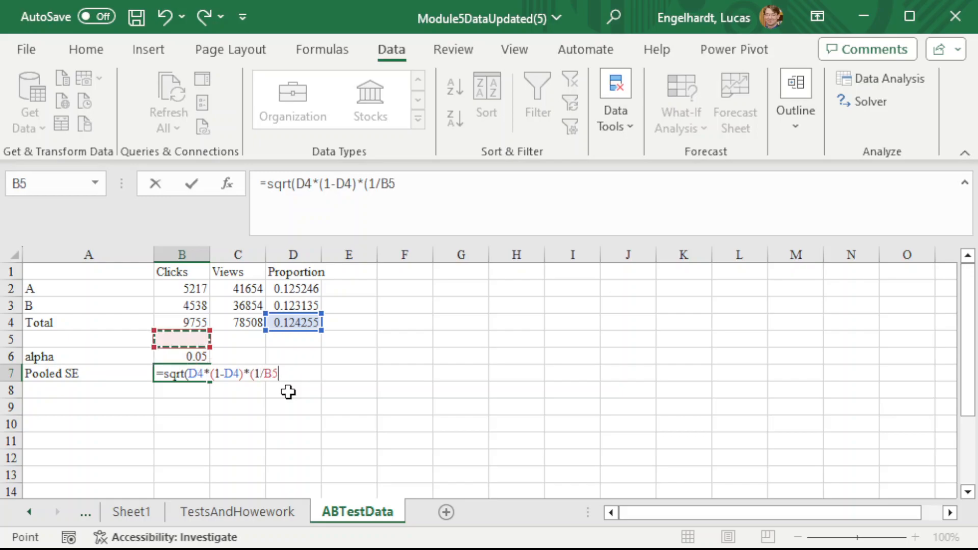
{"action": "key", "text": "Right"}
{"action": "type", "text": "+1/"}
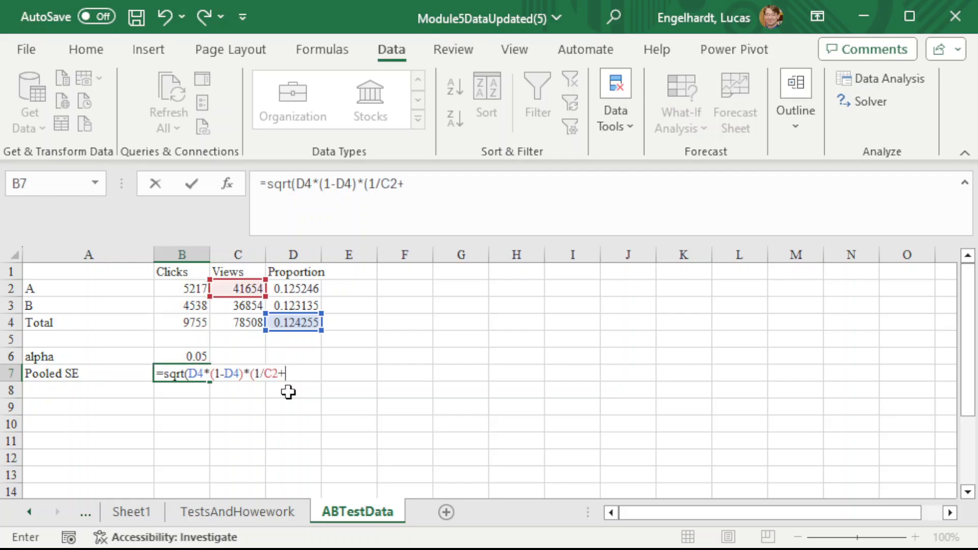
{"action": "key", "text": "Up"}
{"action": "key", "text": "Up"}
{"action": "key", "text": "Up"}
{"action": "key", "text": "Up"}
{"action": "key", "text": "Right"}
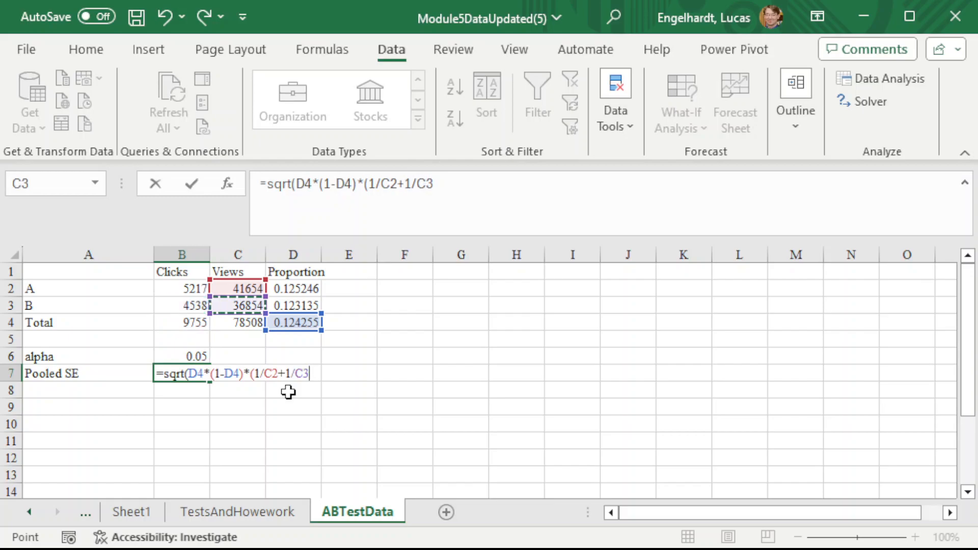
{"action": "type", "text": "))"}
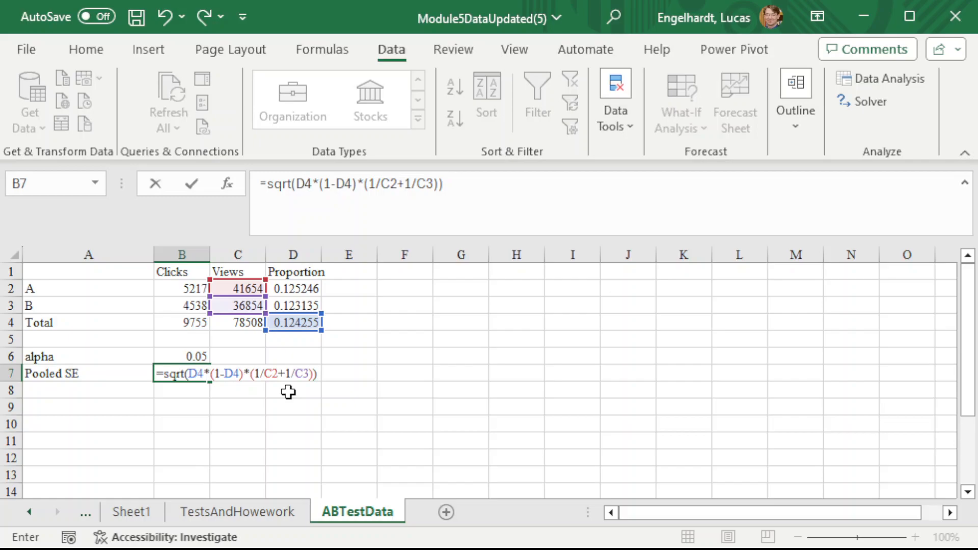
{"action": "key", "text": "Return"}
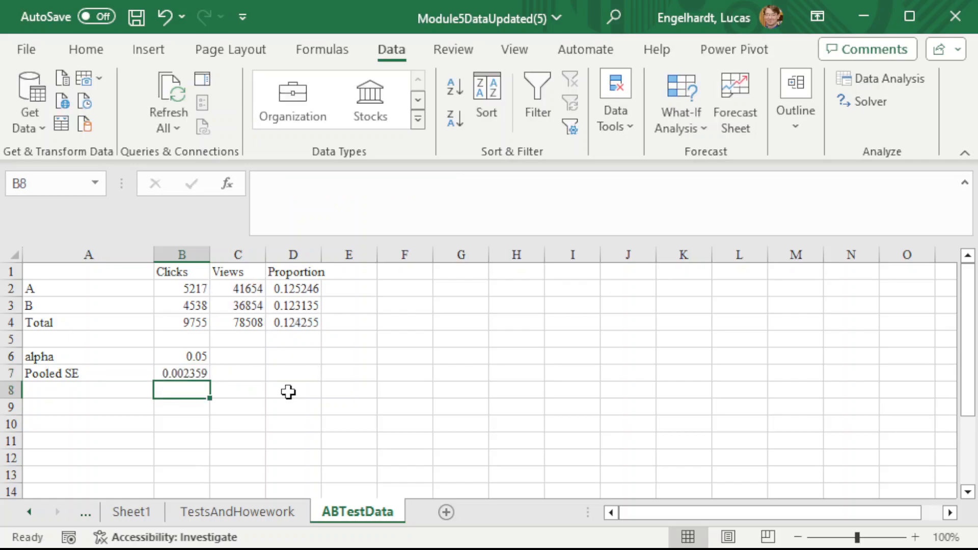
- Add the label z statistic in A8, below Pooled SE
{"action": "key", "text": "Left"}
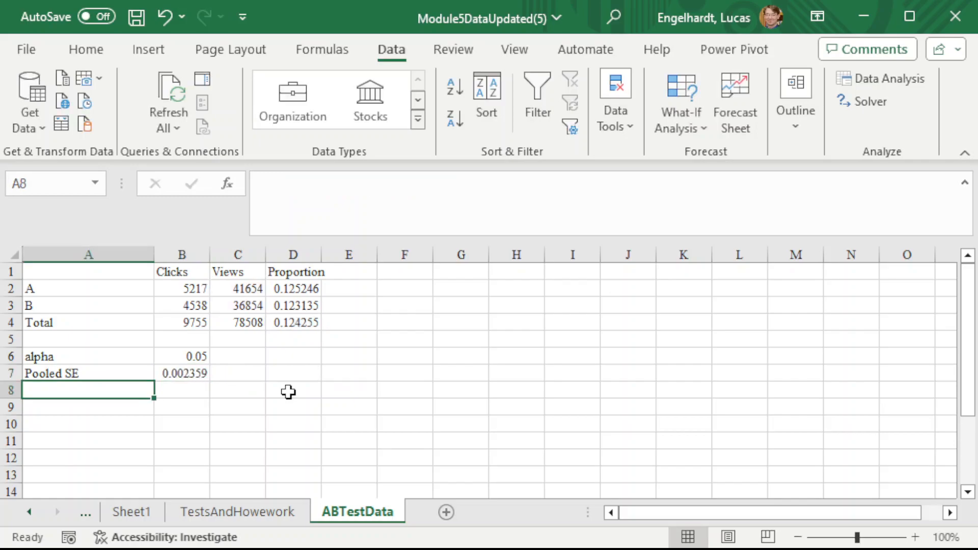
{"action": "type", "text": "z sta"}
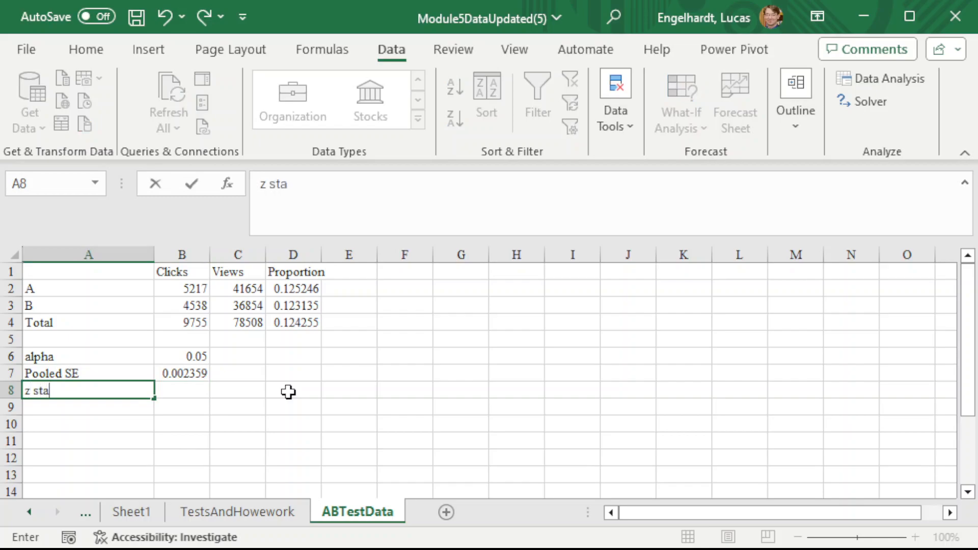
{"action": "type", "text": "tistic"}
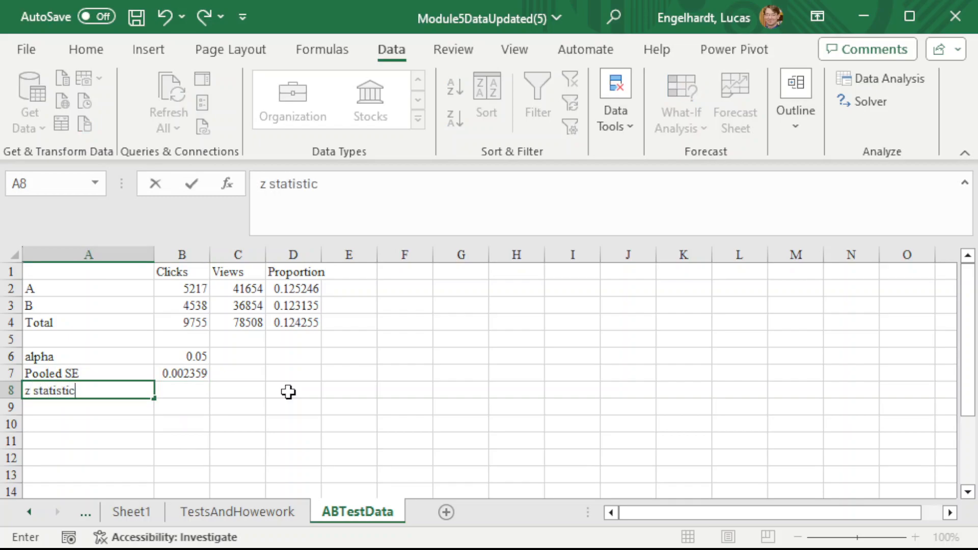
{"action": "key", "text": "Tab"}
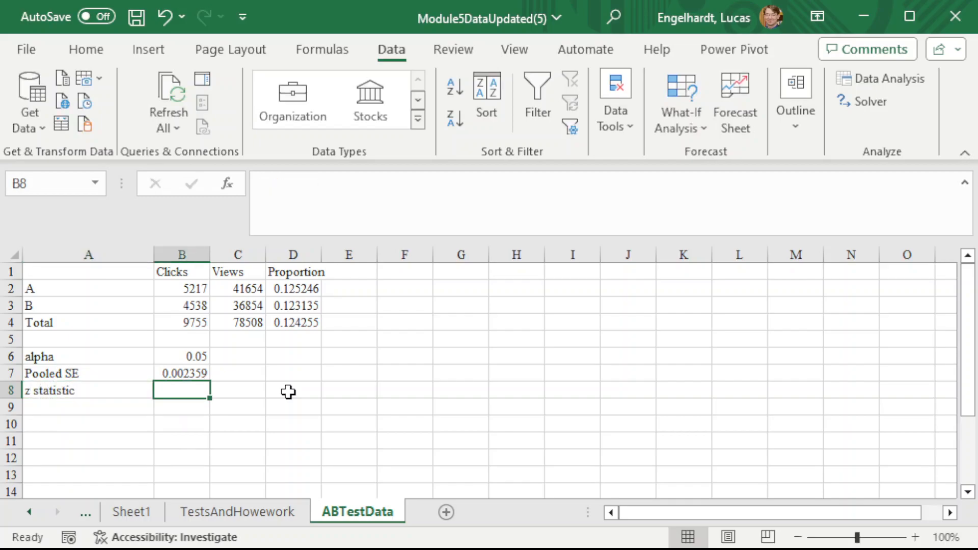
- Start the z statistic formula in B8 with =(D2-D3), the difference between the A and B proportions
{"action": "type", "text": "=("}
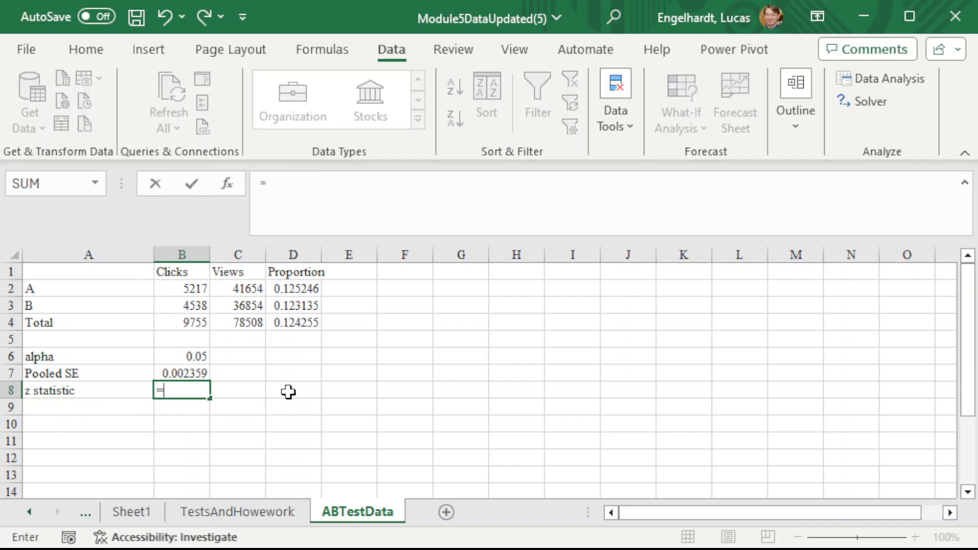
{"action": "key", "text": "Up"}
{"action": "key", "text": "Up"}
{"action": "key", "text": "Up"}
{"action": "key", "text": "Up"}
{"action": "key", "text": "Up"}
{"action": "key", "text": "Up"}
{"action": "key", "text": "Right"}
{"action": "key", "text": "Right"}
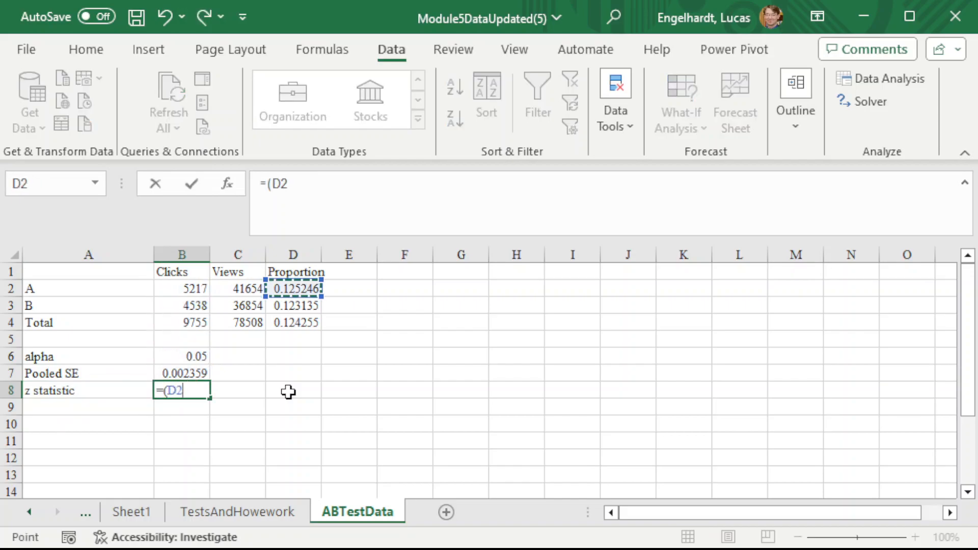
{"action": "type", "text": "-"}
{"action": "key", "text": "Up"}
{"action": "key", "text": "Up"}
{"action": "key", "text": "Up"}
{"action": "key", "text": "Up"}
{"action": "key", "text": "Up"}
{"action": "key", "text": "Right"}
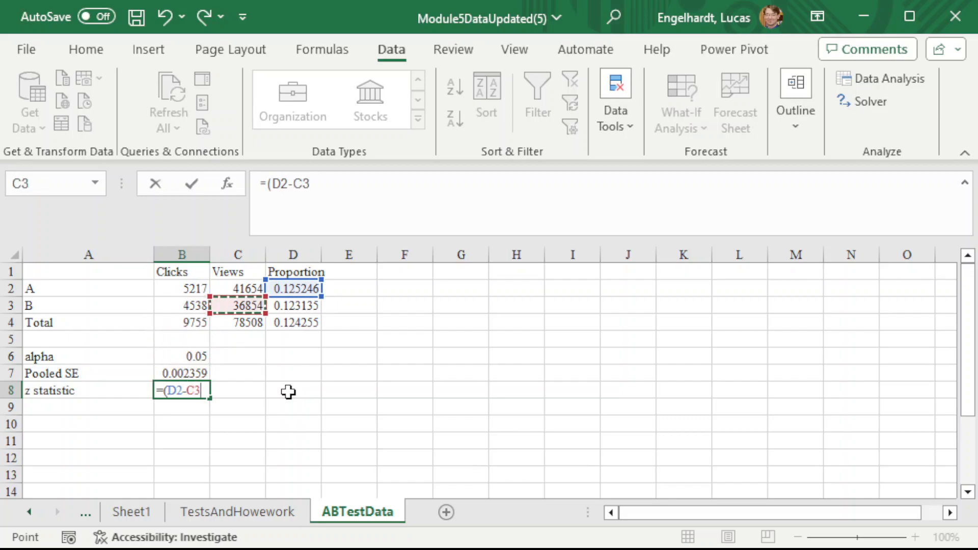
{"action": "key", "text": "Right"}
{"action": "type", "text": ")/"}
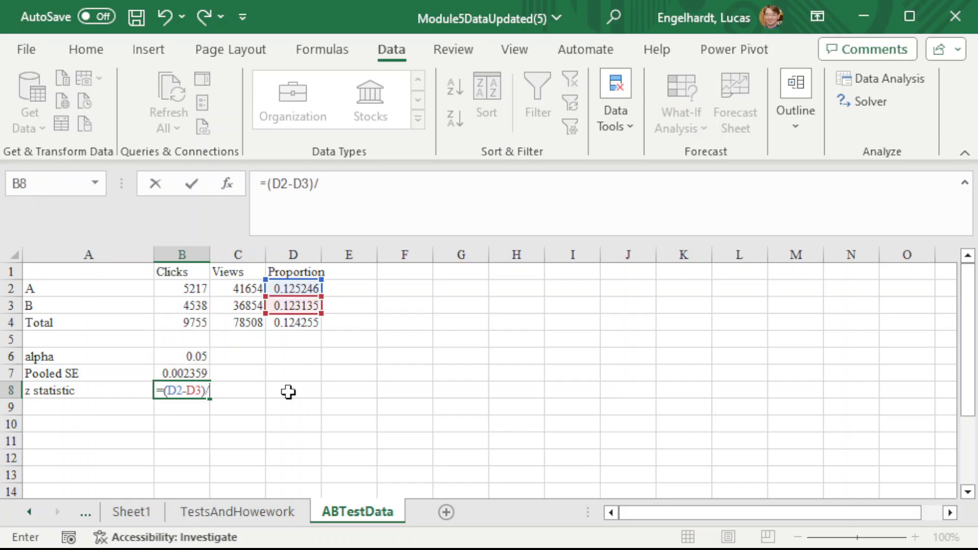
- Complete the B8 formula by dividing by the pooled standard error in B7 and enter it
{"action": "key", "text": "Up"}
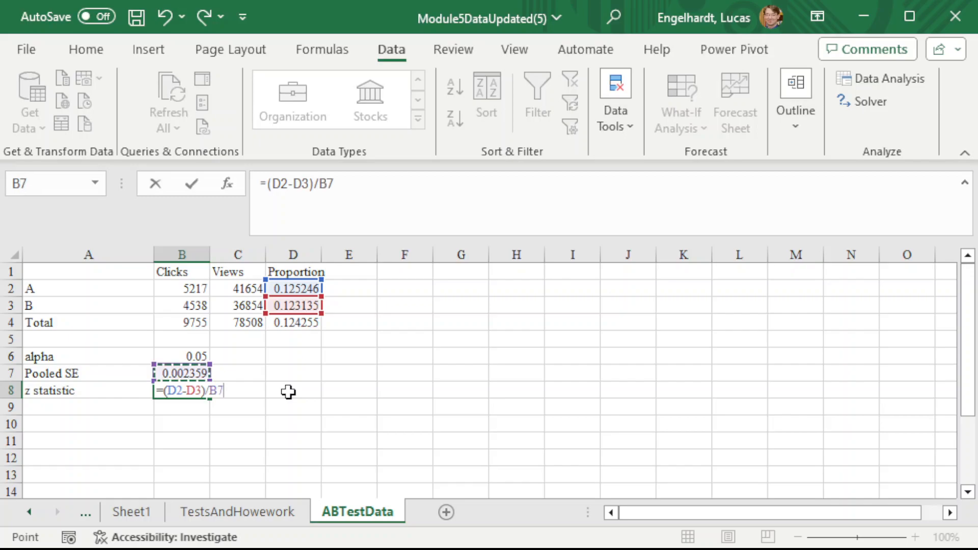
{"action": "key", "text": "Return"}
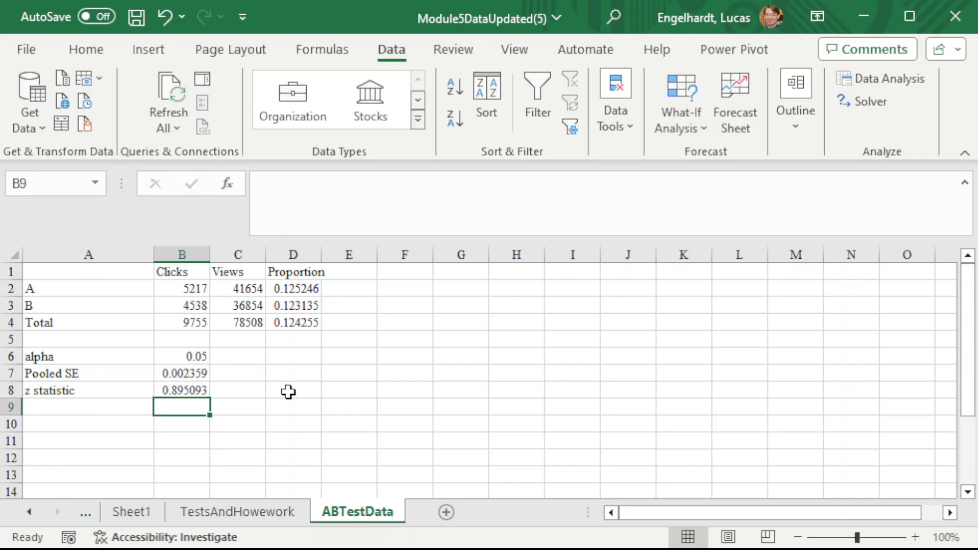
- Add the label z Critical one tail in A10, leaving row 9 blank
{"action": "key", "text": "Down"}
{"action": "key", "text": "Left"}
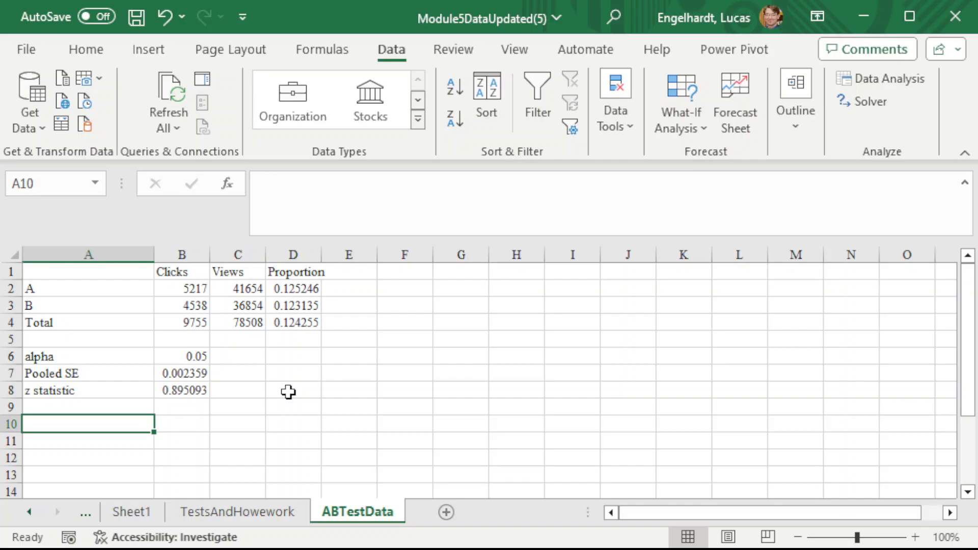
{"action": "type", "text": "z C"}
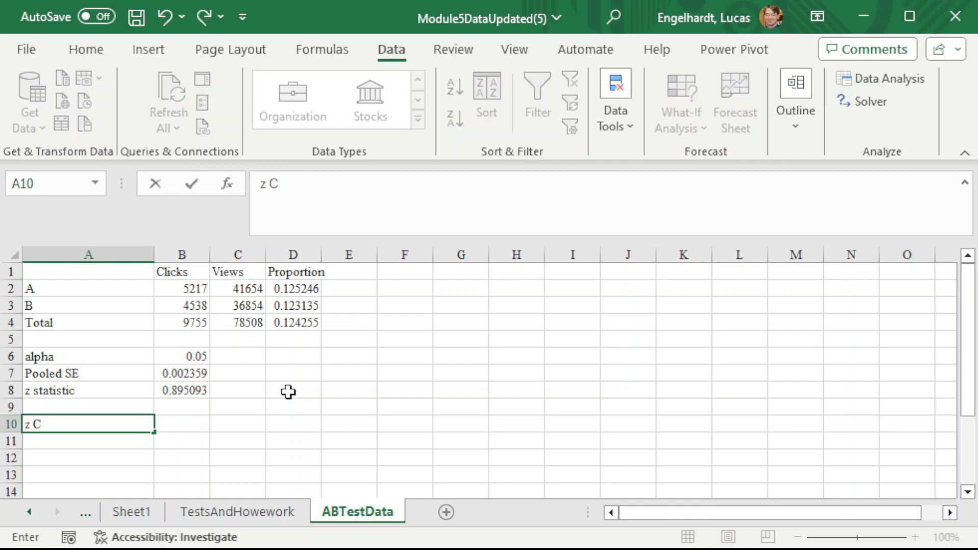
{"action": "type", "text": "ritical"}
{"action": "key", "text": "Tab"}
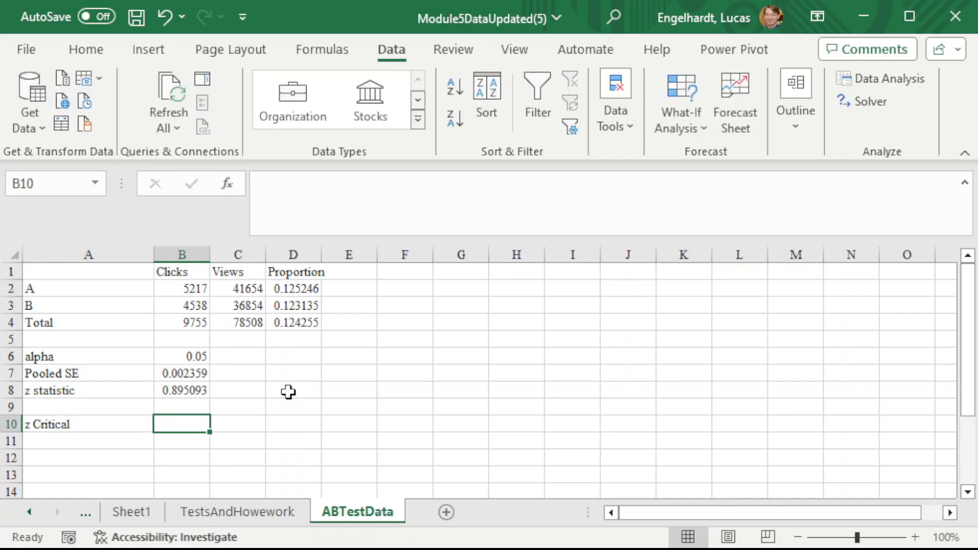
{"action": "key", "text": "Left"}
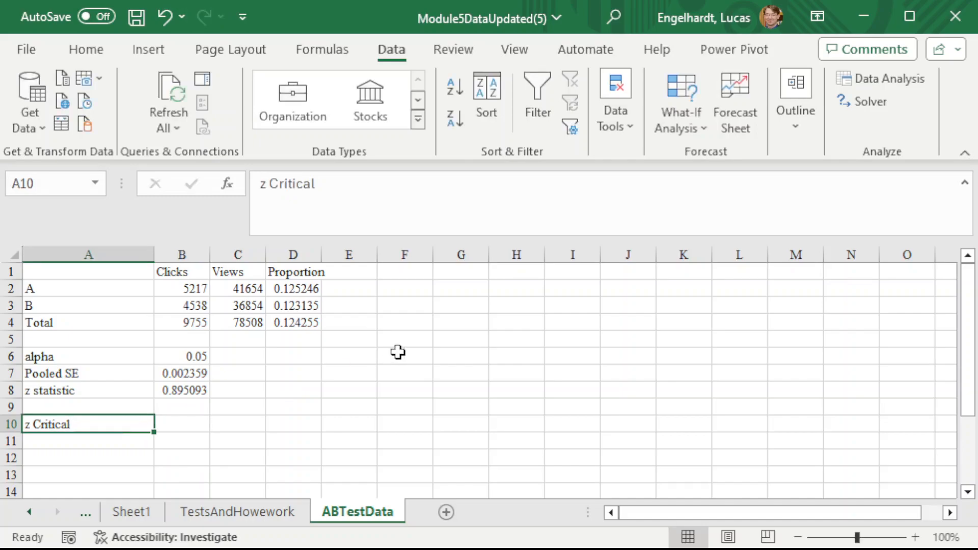
{"action": "left_click", "coordinate": [452, 173]}
{"action": "type", "text": "one taile"}
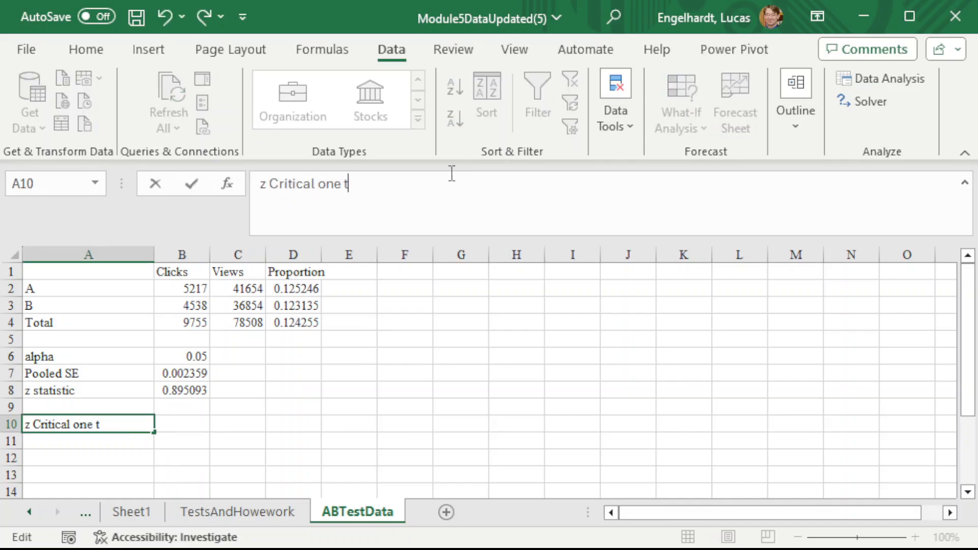
{"action": "key", "text": "BackSpace"}
{"action": "key", "text": "Return"}
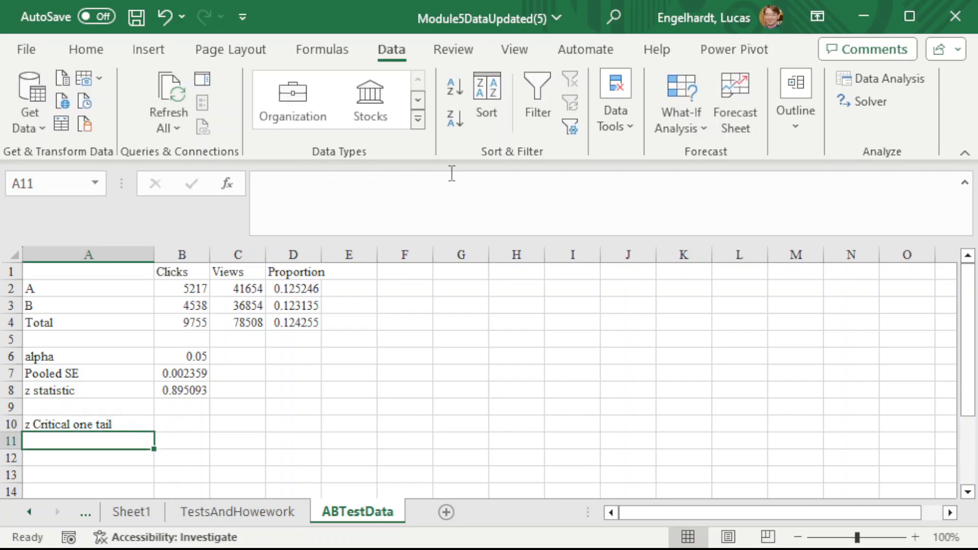
- Enter the one-tail critical value formula =abs(norm.inv(B6,0,1)) in B10
{"action": "key", "text": "Up"}
{"action": "key", "text": "Right"}
{"action": "type", "text": "=abs("}
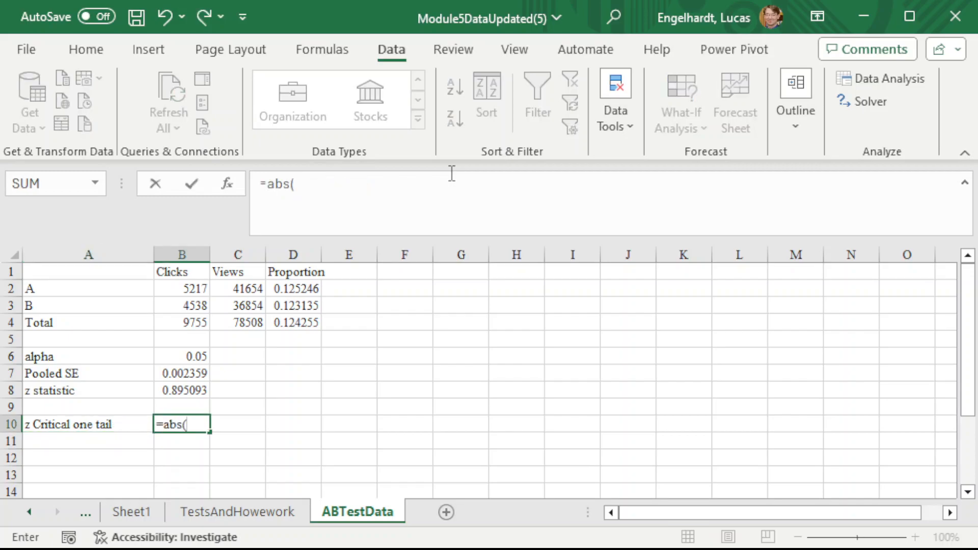
{"action": "type", "text": "norm.inv("}
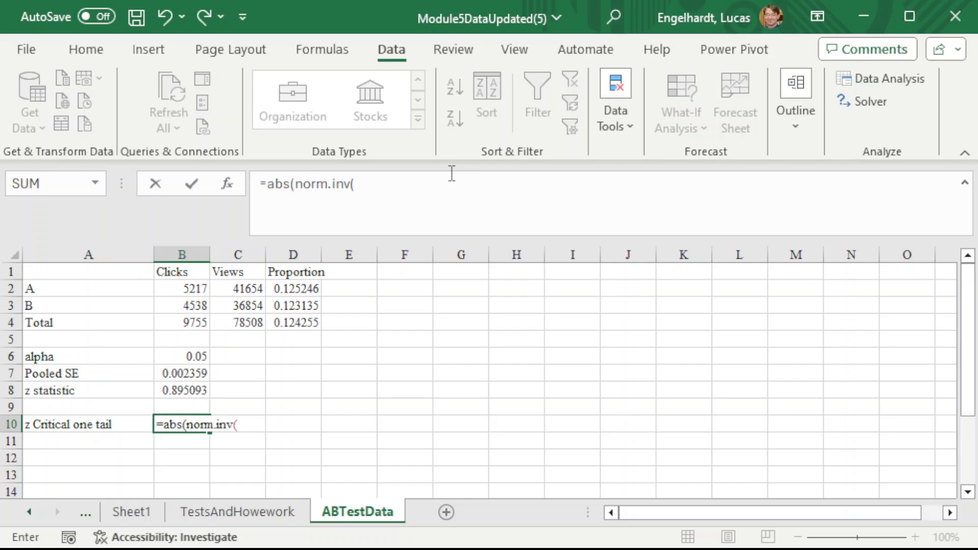
{"action": "key", "text": "Up"}
{"action": "key", "text": "Up"}
{"action": "key", "text": "Up"}
{"action": "key", "text": "Down"}
{"action": "key", "text": "Down"}
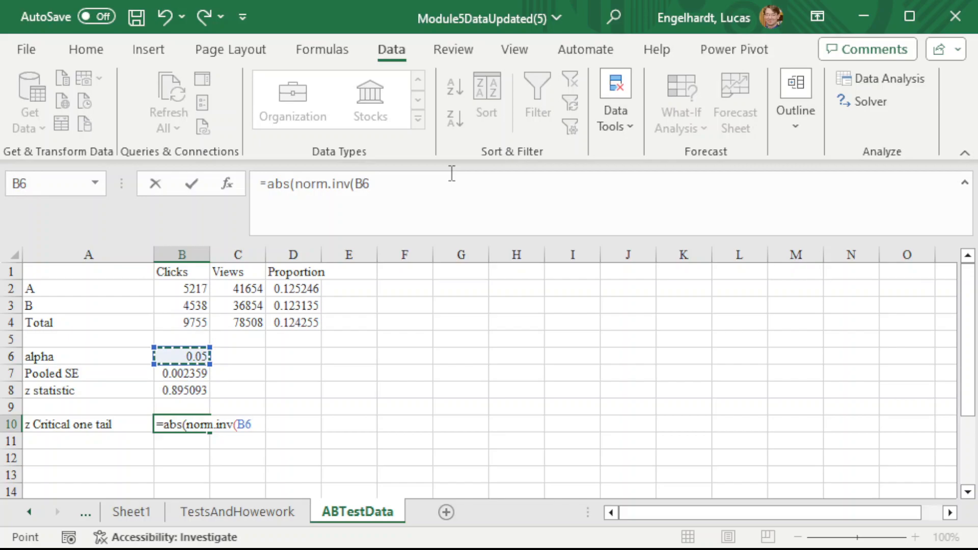
{"action": "type", "text": ",0,1))"}
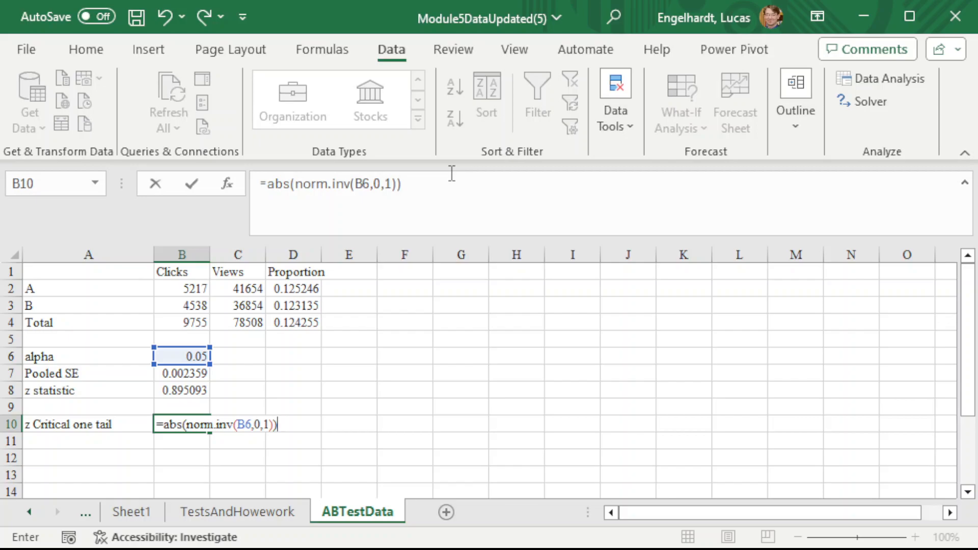
{"action": "key", "text": "Return"}
- Add the label P Value one tail in A11
{"action": "key", "text": "Left"}
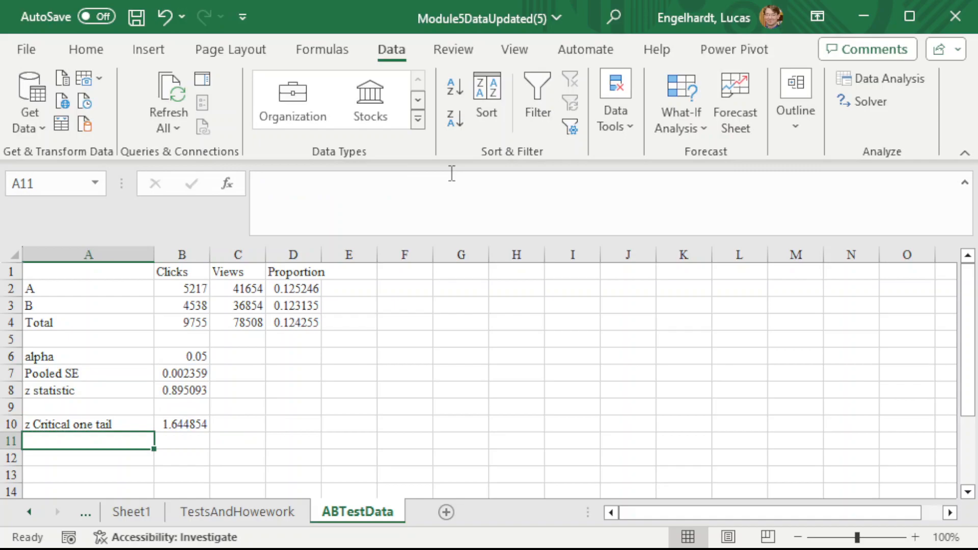
{"action": "type", "text": "P Value"}
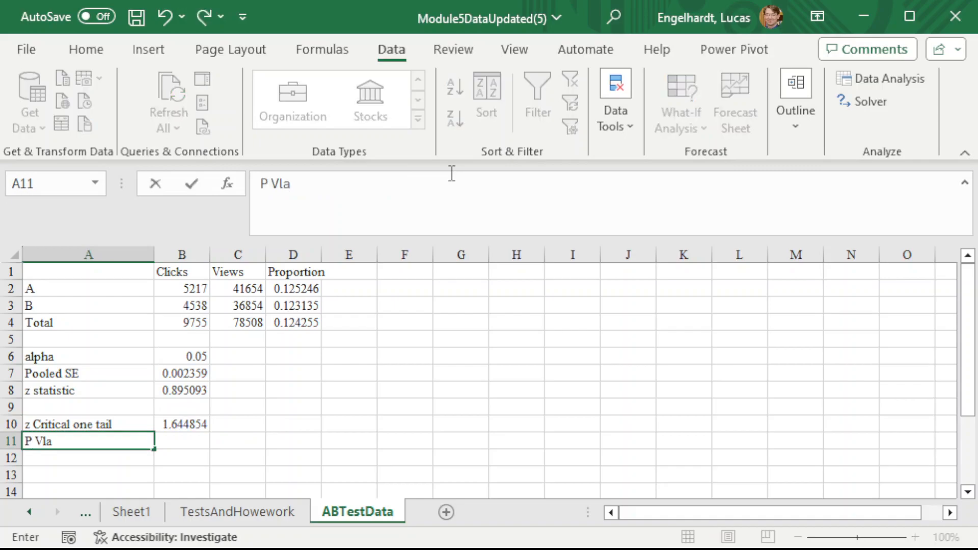
{"action": "key", "text": "BackSpace"}
{"action": "key", "text": "BackSpace"}
{"action": "key", "text": "BackSpace"}
{"action": "key", "text": "BackSpace"}
{"action": "type", "text": "alue one tail"}
{"action": "key", "text": "Tab"}
- Enter the one-tail p-value formula =norm.dist(-abs(B8),0,1,TRUE) in B11
{"action": "type", "text": "=norm.dist("}
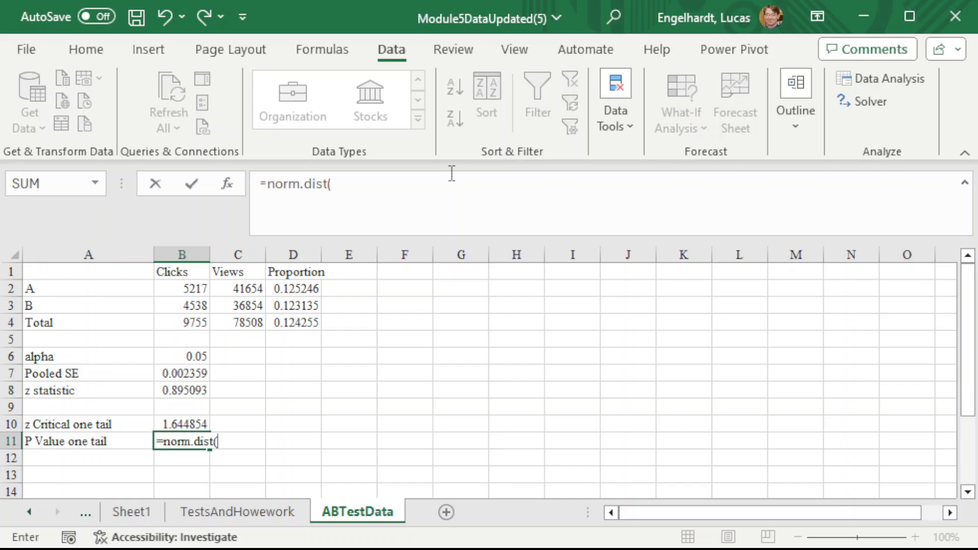
{"action": "type", "text": "-abs("}
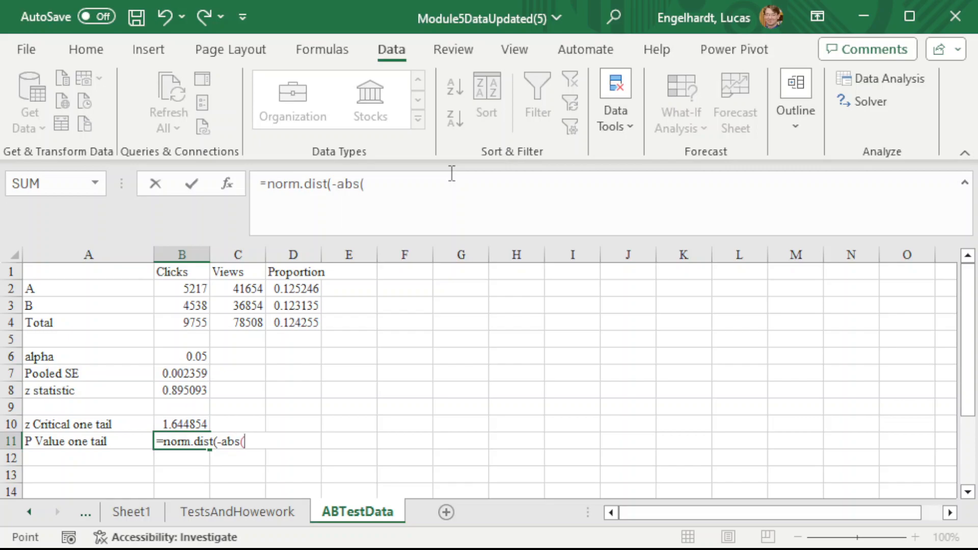
{"action": "key", "text": "Up"}
{"action": "key", "text": "Up"}
{"action": "key", "text": "Up"}
{"action": "type", "text": "),"}
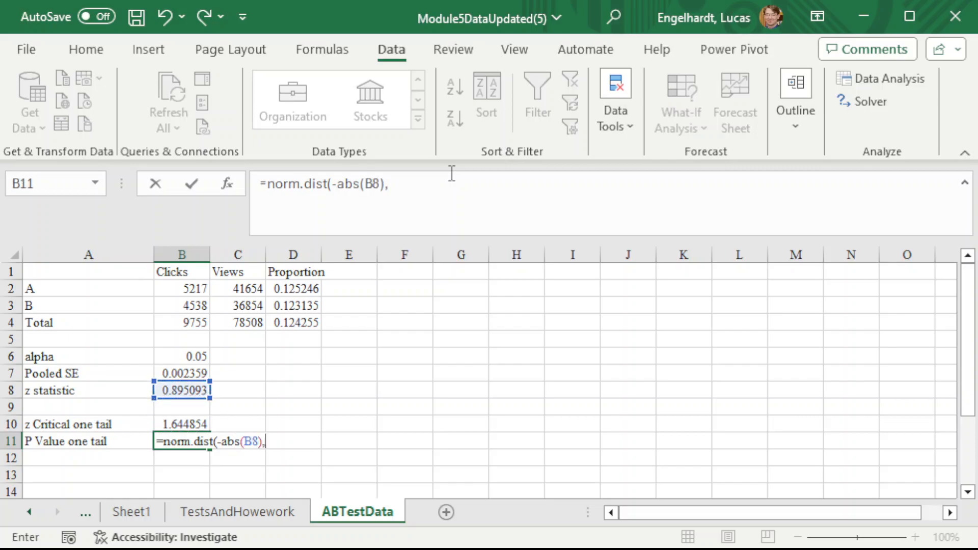
{"action": "type", "text": "0,1,TRUE)"}
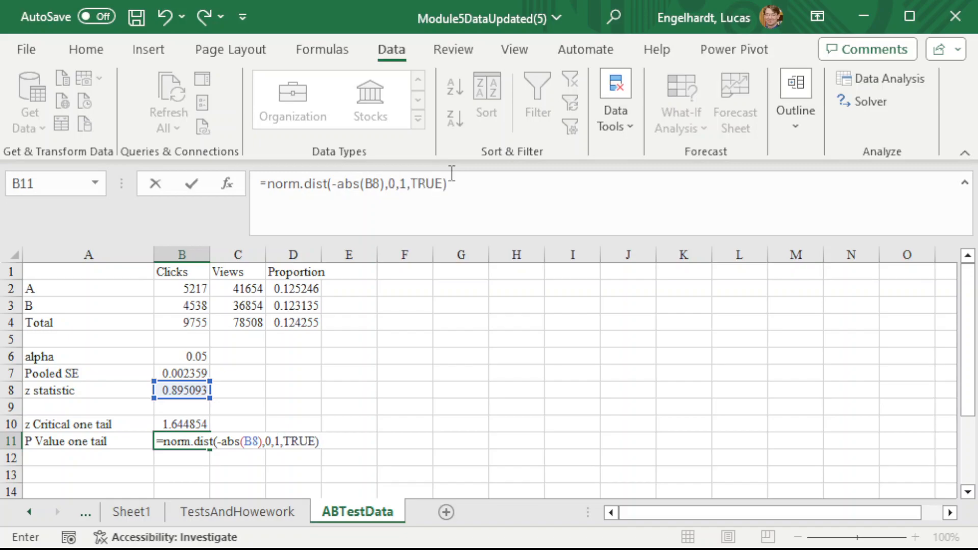
{"action": "key", "text": "Return"}
- Add the label z Critical two tail in A12
{"action": "key", "text": "Left"}
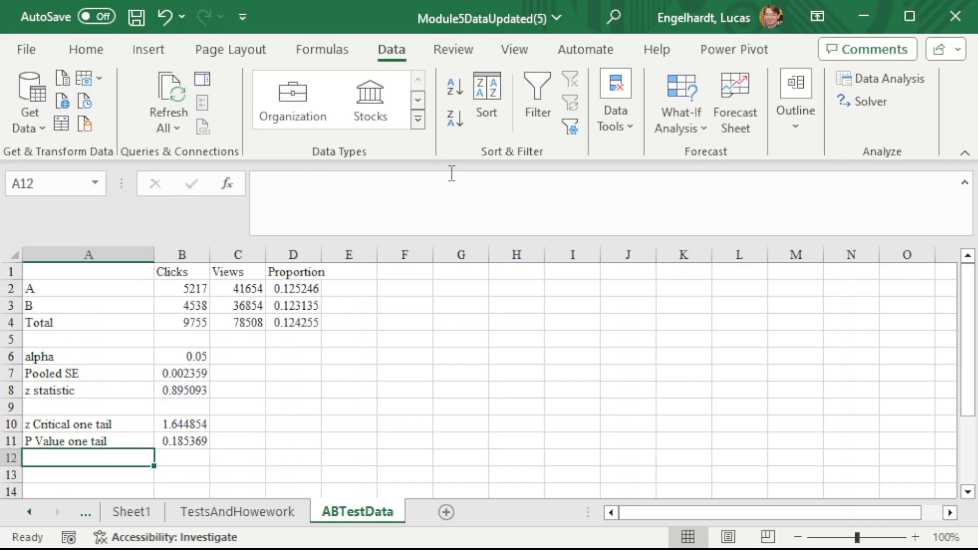
{"action": "type", "text": "z Crit"}
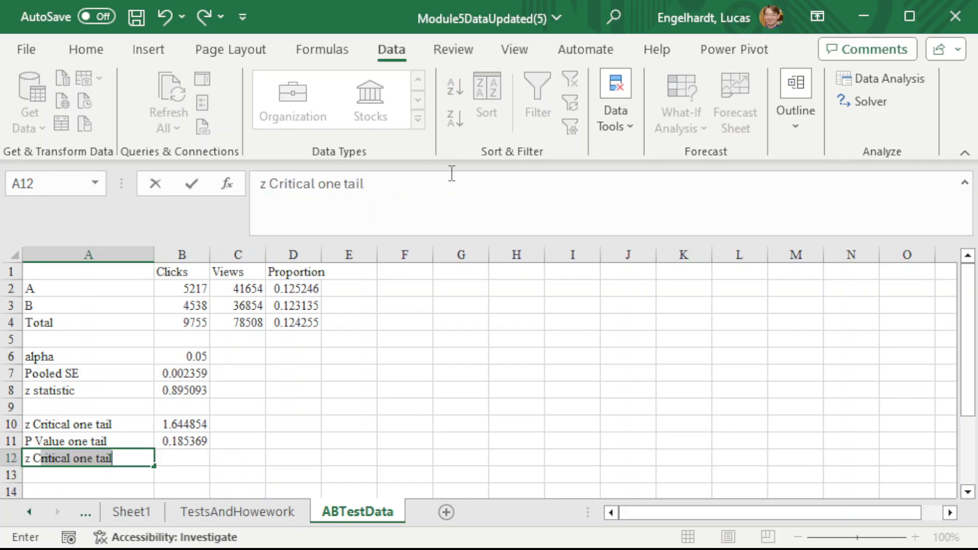
{"action": "type", "text": "ical two tail"}
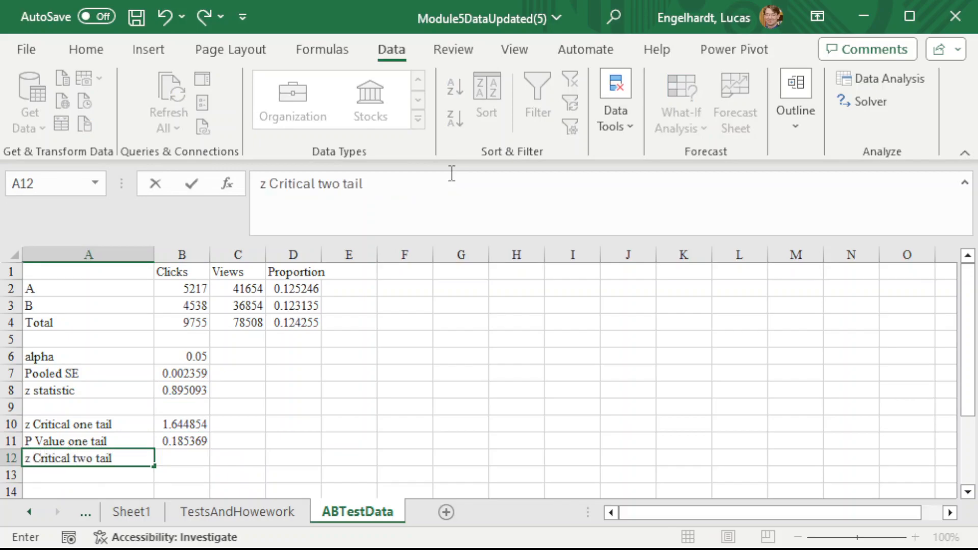
{"action": "key", "text": "Tab"}
- Enter the two-tail critical value formula =abs(norm.inv(B6/2,0,1)) in B12
{"action": "type", "text": "="}
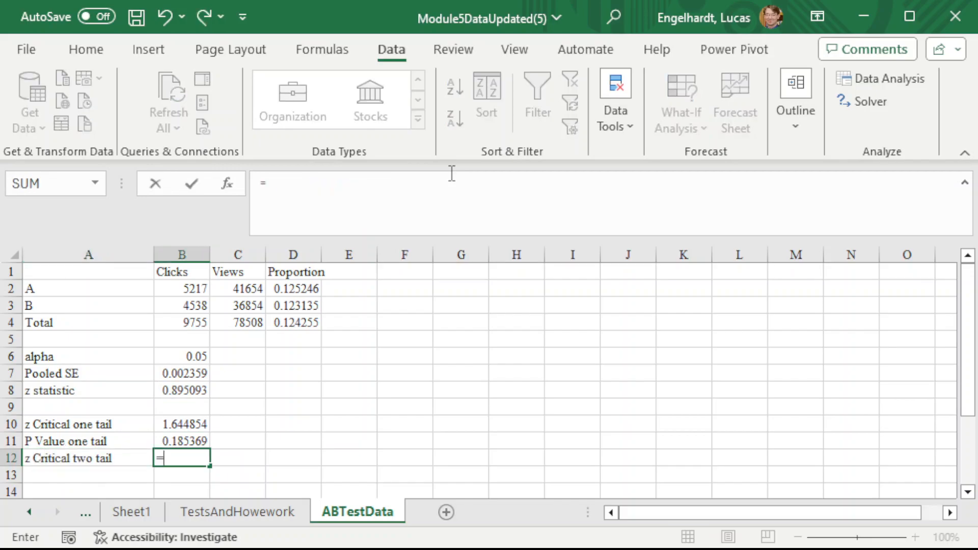
{"action": "type", "text": "abs(norm"}
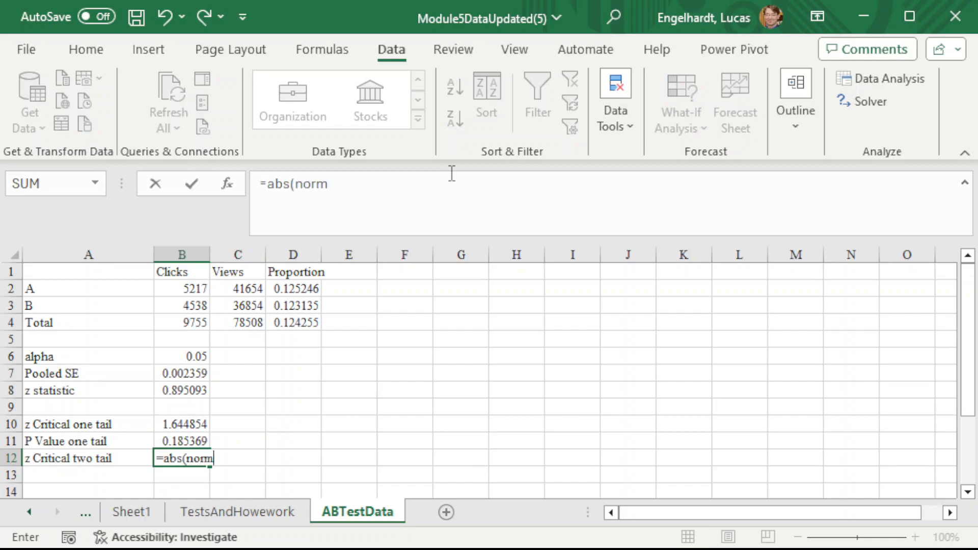
{"action": "type", "text": "."}
{"action": "key", "text": "BackSpace"}
{"action": "type", "text": ".inv("}
{"action": "key", "text": "Up"}
{"action": "key", "text": "Up"}
{"action": "key", "text": "Up"}
{"action": "key", "text": "Up"}
{"action": "key", "text": "Up"}
{"action": "key", "text": "Up"}
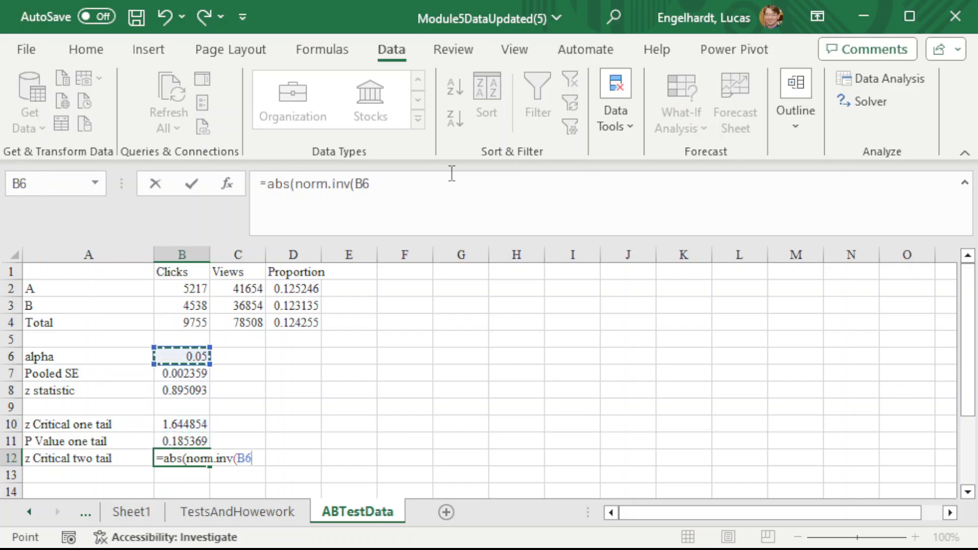
{"action": "type", "text": "/2"}
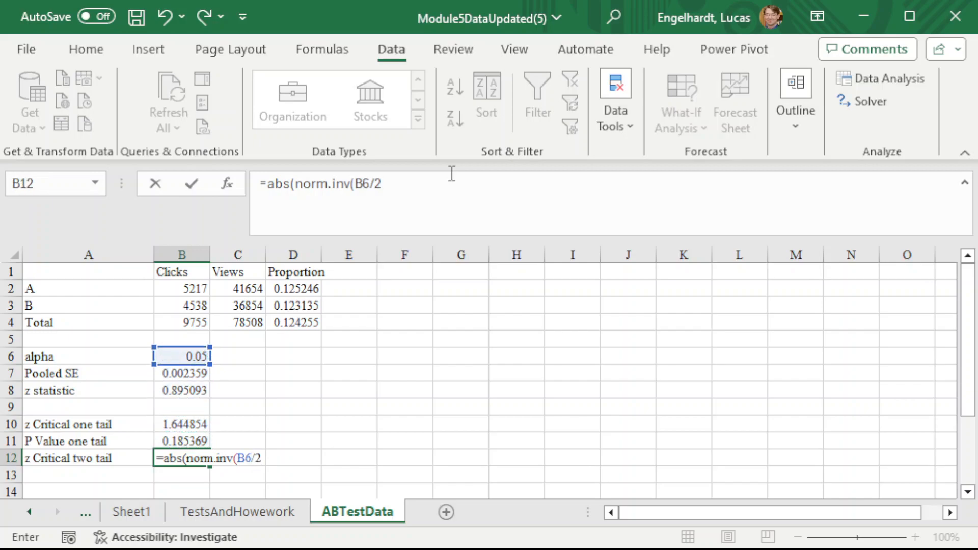
{"action": "type", "text": ",0,1))"}
{"action": "key", "text": "Return"}
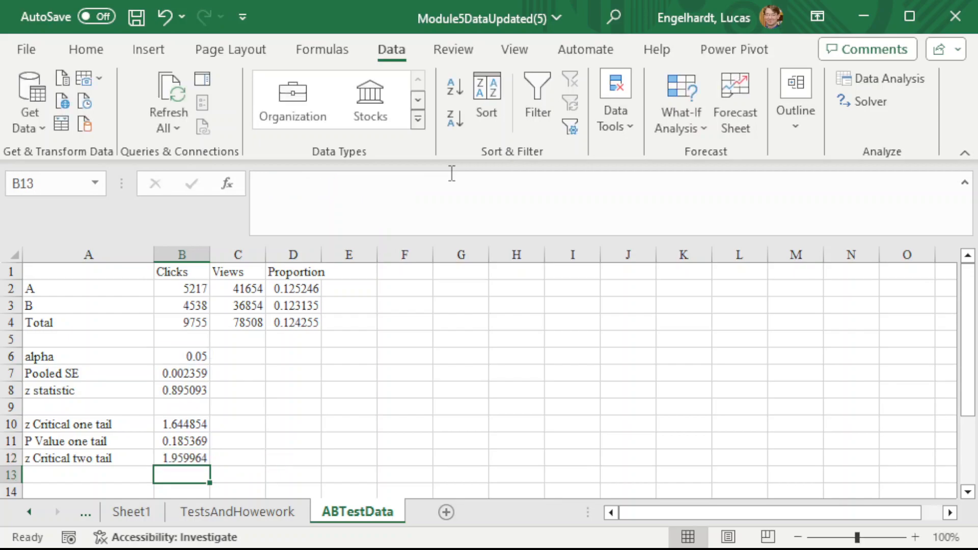
{"action": "key", "text": "Left"}
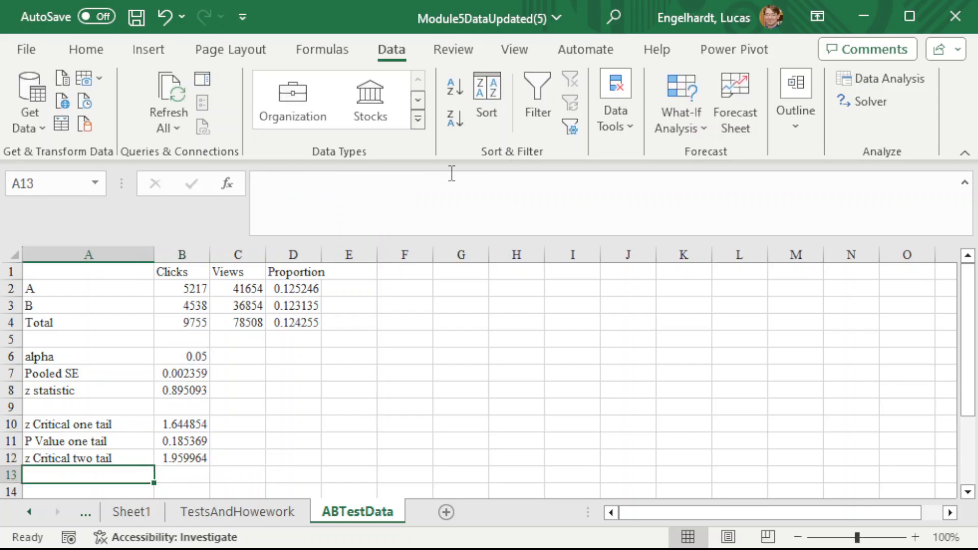
- Add the label P Value two tail in A13
{"action": "type", "text": "P Values"}
{"action": "key", "text": "BackSpace"}
{"action": "type", "text": "two"}
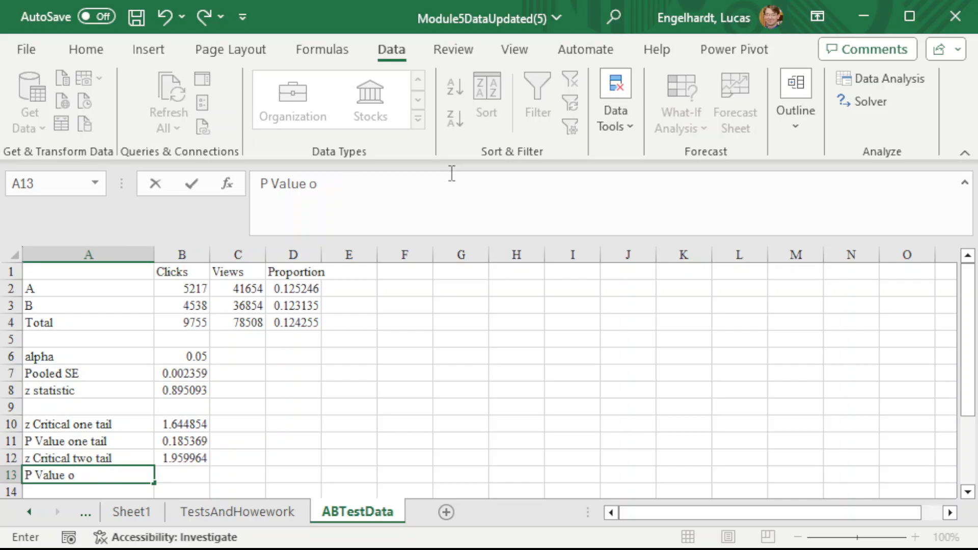
{"action": "type", "text": " tail"}
{"action": "key", "text": "Tab"}
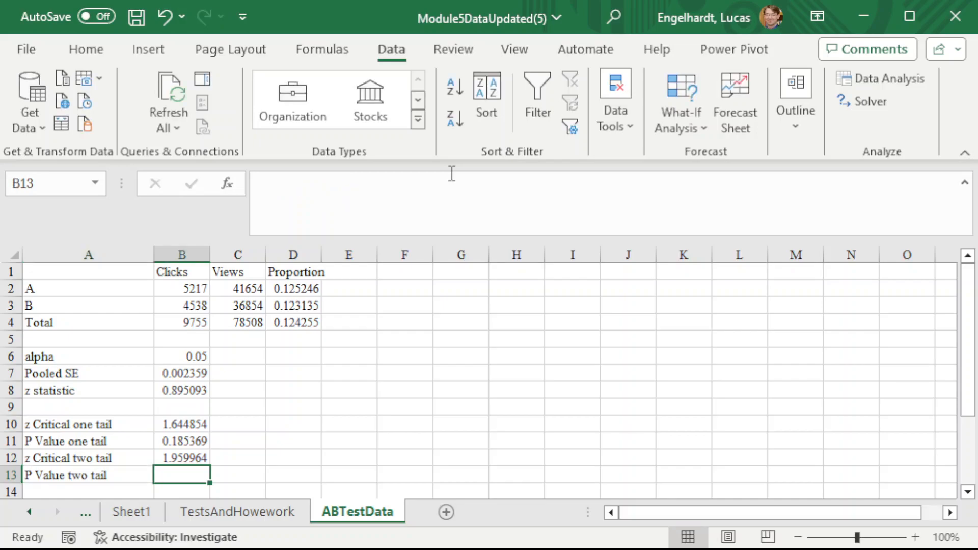
- Enter the two-tail p-value formula =2*B11 in B13
{"action": "type", "text": "=2*"}
{"action": "key", "text": "Up"}
{"action": "key", "text": "Up"}
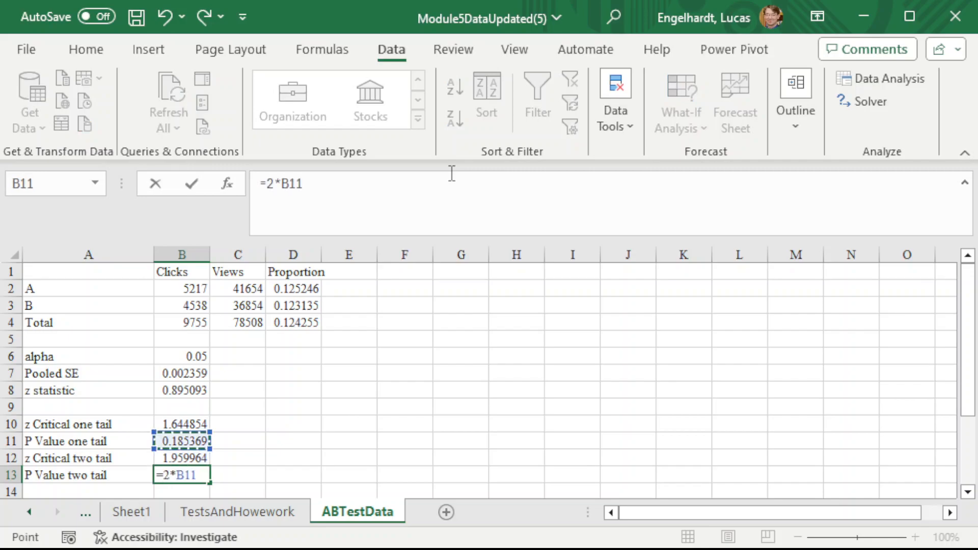
{"action": "key", "text": "Return"}
- Review the A/B test results, highlighting the two-tail p-value row and the one-tail critical value and p-value rows
{"action": "key", "text": "Up"}
{"action": "key", "text": "Up"}
{"action": "key", "text": "Up"}
{"action": "key", "text": "Up"}
{"action": "key", "text": "Up"}
{"action": "key", "text": "Up"}
{"action": "key", "text": "Up"}
{"action": "key", "text": "Up"}
{"action": "key", "text": "Up"}
{"action": "key", "text": "Up"}
{"action": "key", "text": "Up"}
{"action": "key", "text": "Up"}
{"action": "key", "text": "Up"}
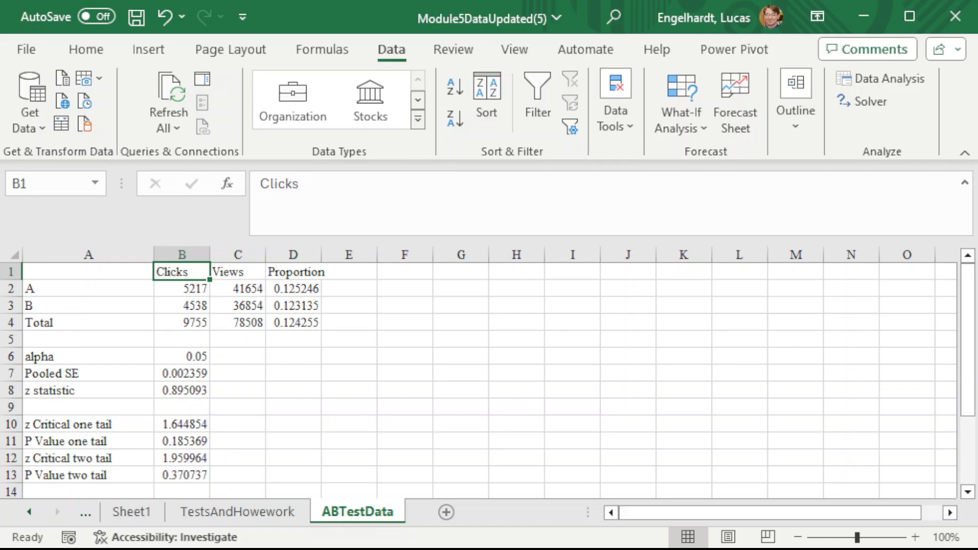
{"action": "left_click_drag", "start_coordinate": [66, 474], "coordinate": [175, 473]}
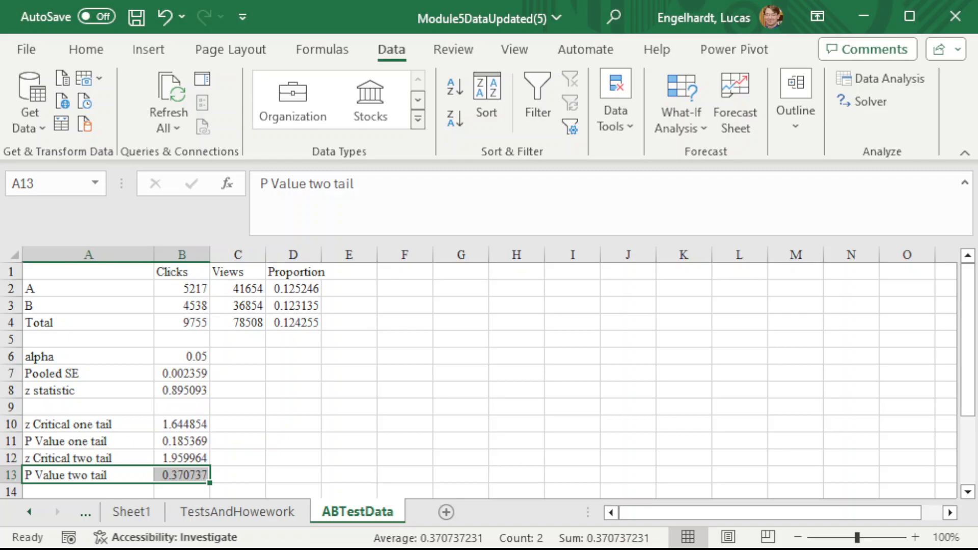
{"action": "left_click_drag", "start_coordinate": [121, 424], "coordinate": [188, 439]}
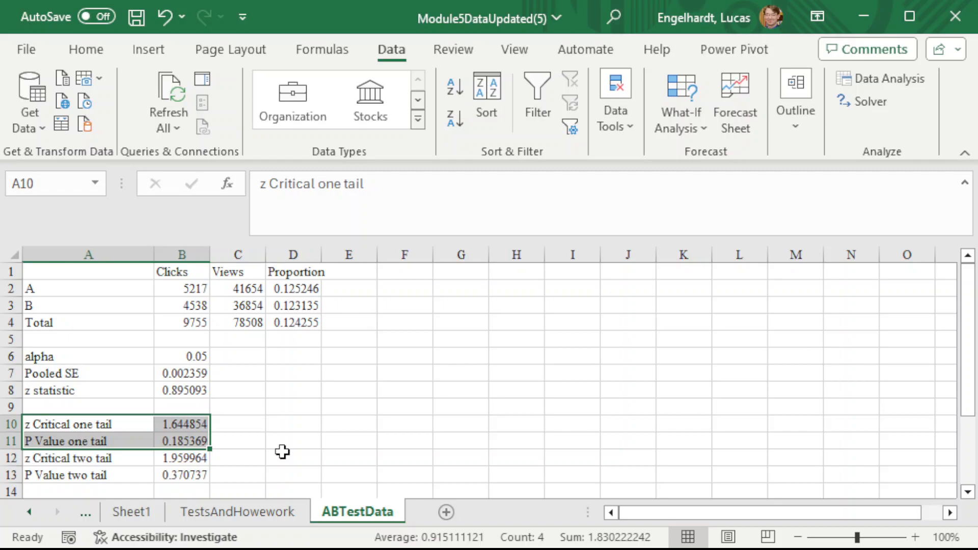
- On the TestsAndHowework sheet, compare the two group means with the one-tail p-value and critical value in the t-test output
{"action": "left_click", "coordinate": [211, 513]}
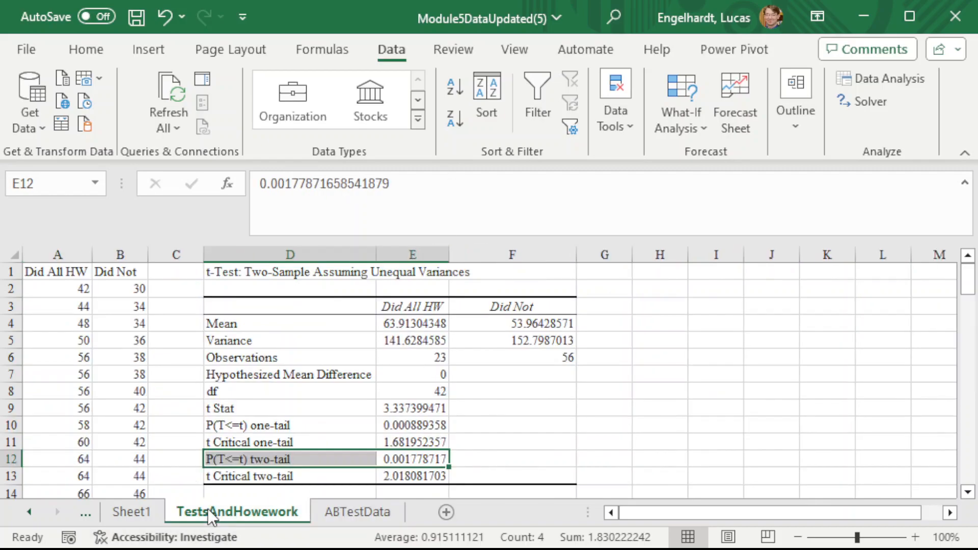
{"action": "left_click_drag", "start_coordinate": [283, 423], "coordinate": [427, 436]}
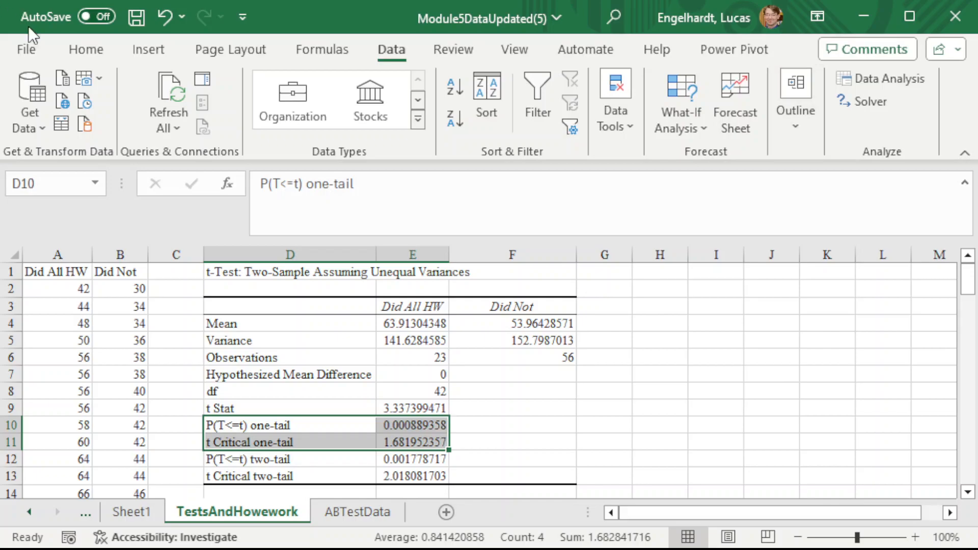
{"action": "left_click_drag", "start_coordinate": [309, 324], "coordinate": [553, 321]}
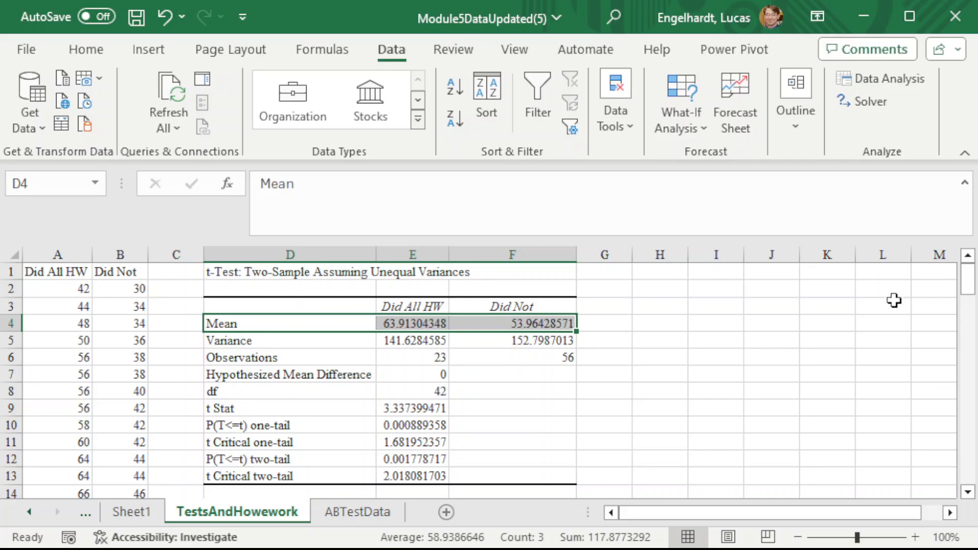
{"action": "left_click_drag", "start_coordinate": [236, 424], "coordinate": [439, 426]}
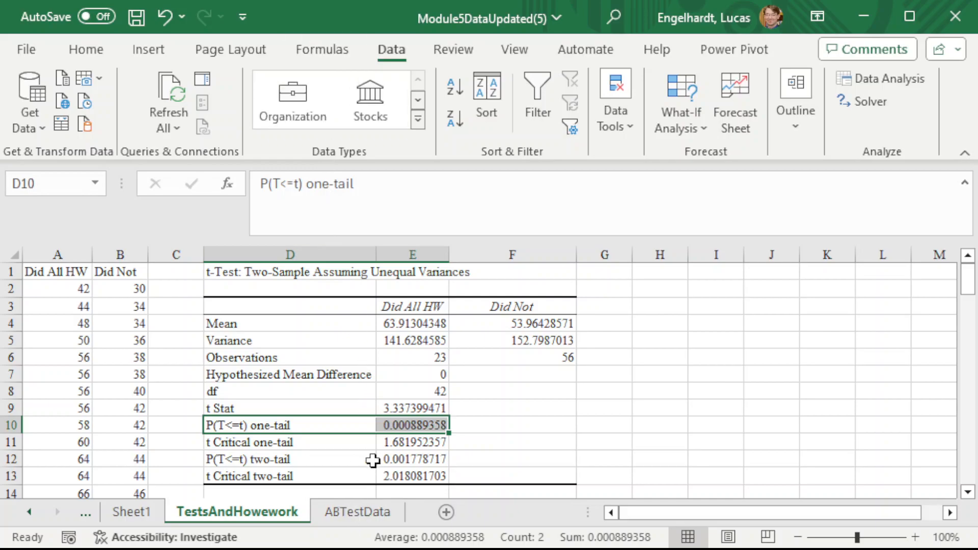
{"action": "left_click_drag", "start_coordinate": [399, 428], "coordinate": [358, 441]}
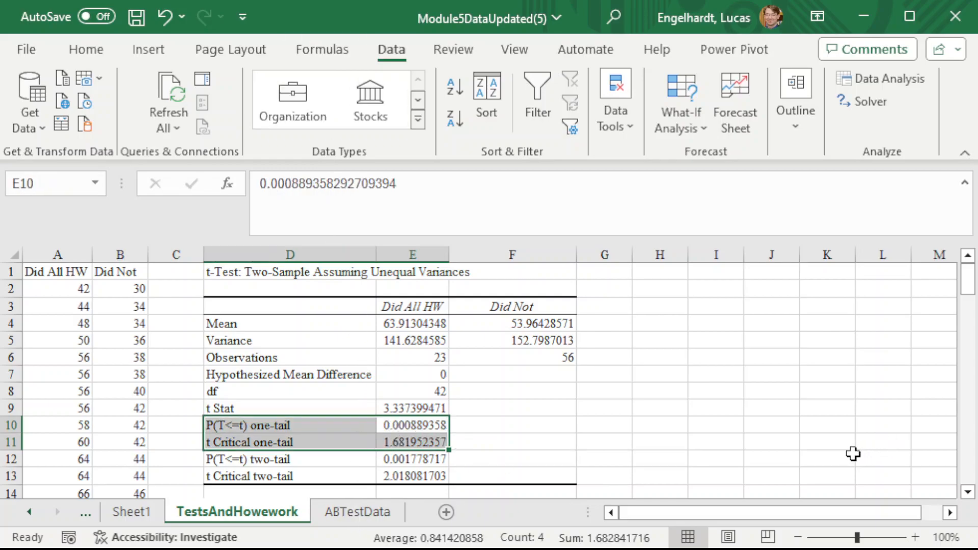
{"action": "left_click_drag", "start_coordinate": [388, 322], "coordinate": [498, 323]}
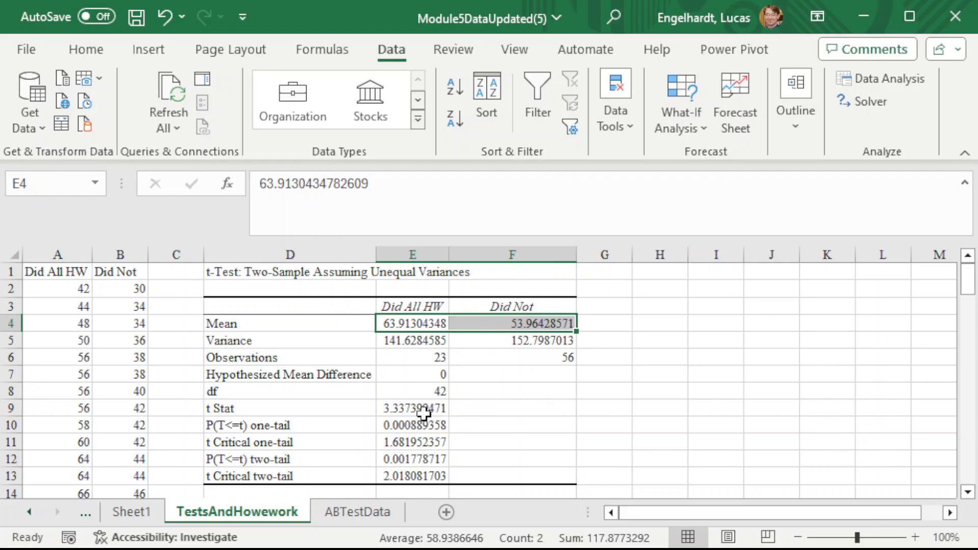
{"action": "left_click_drag", "start_coordinate": [377, 425], "coordinate": [443, 439]}
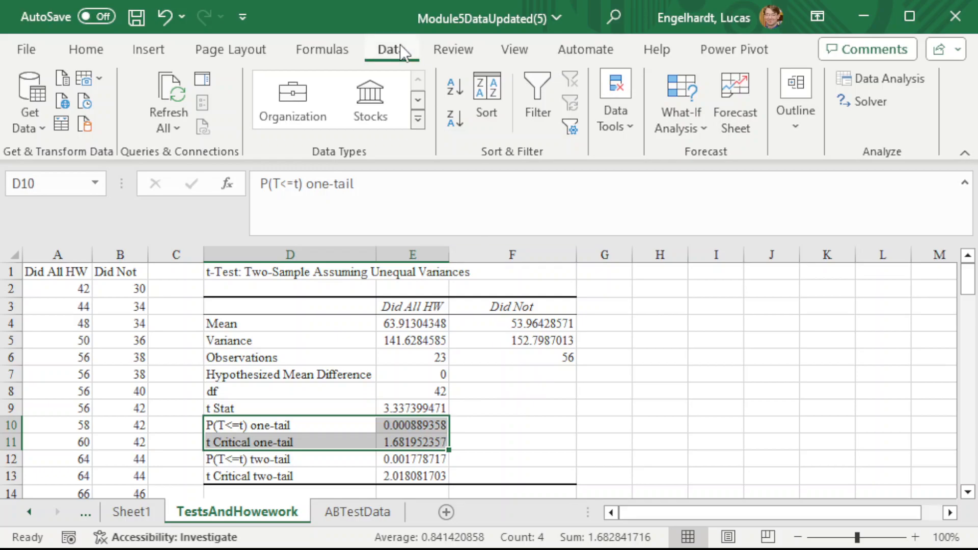
{"action": "left_click_drag", "start_coordinate": [354, 322], "coordinate": [527, 322]}
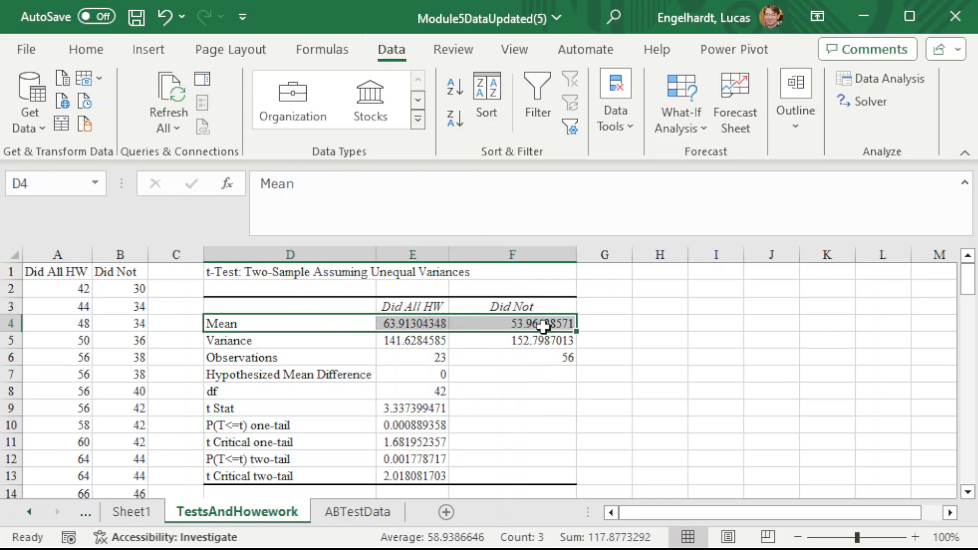